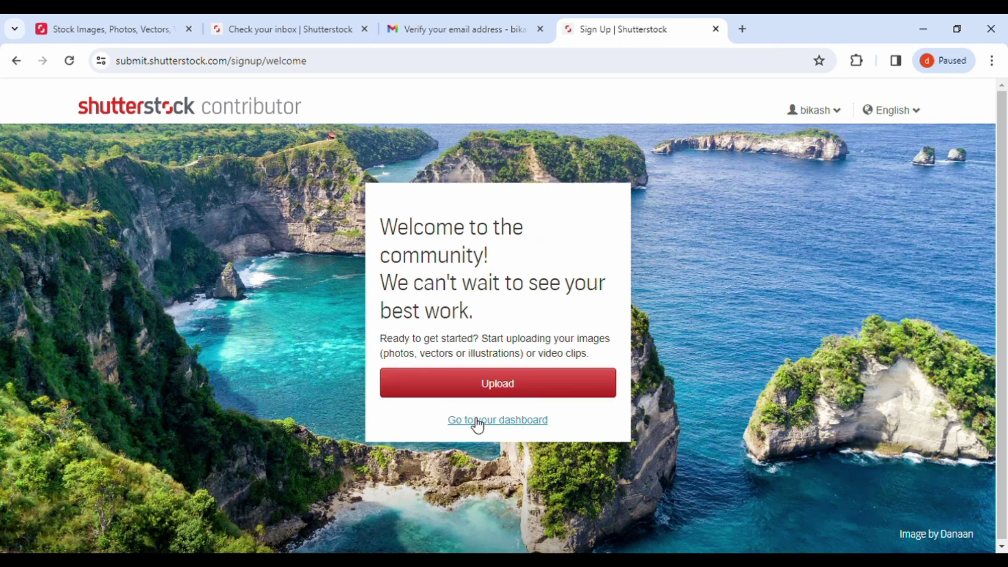
Step: Go from the welcome page to the contributor dashboard and scroll through it
left_click(502, 421)
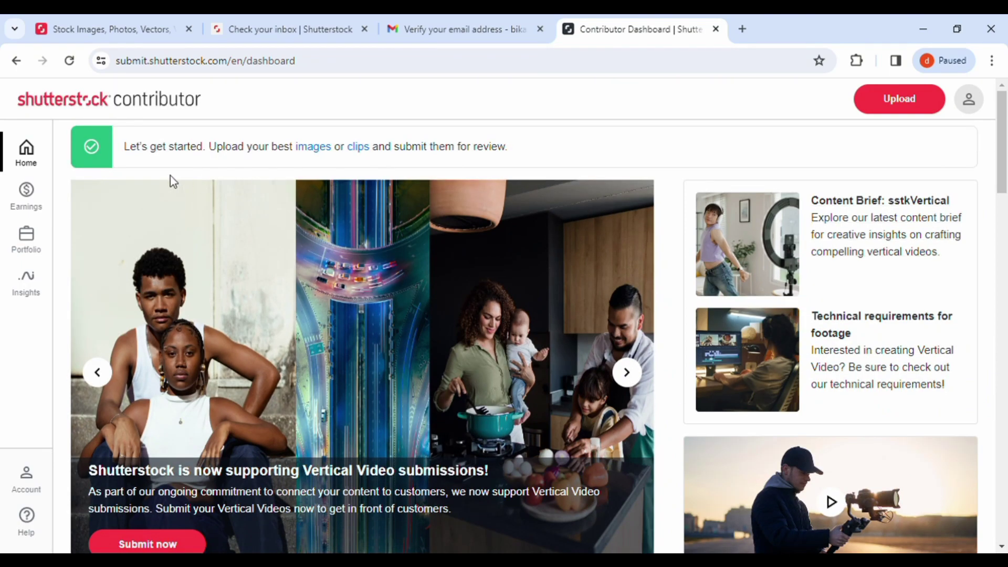
scroll(540, 201, "down", 20)
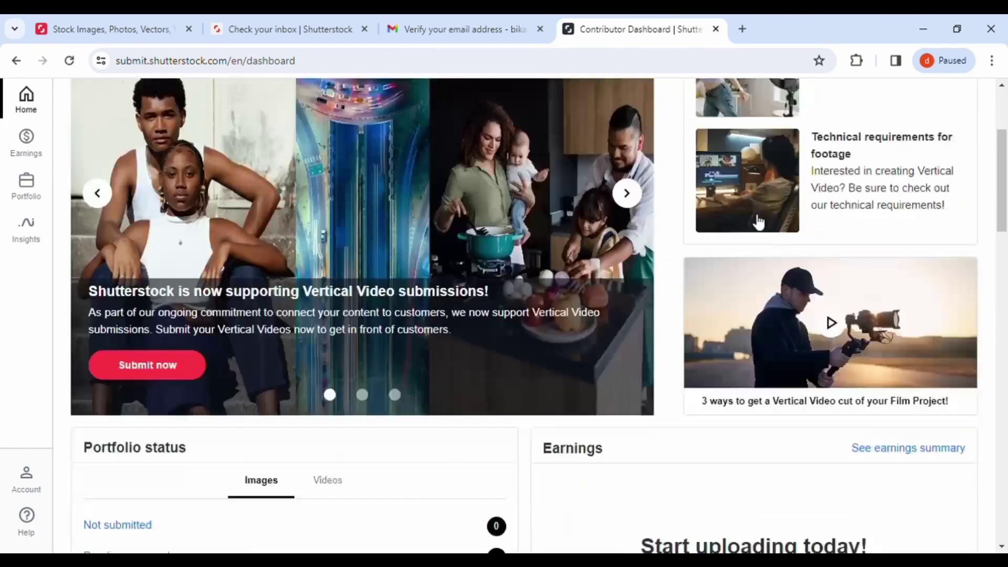
scroll(789, 333, "down", 10)
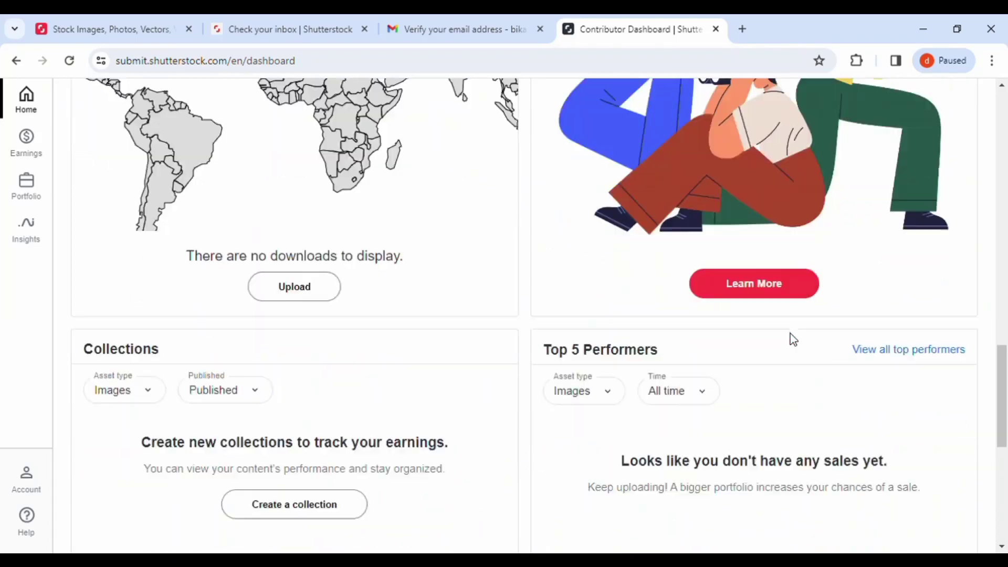
scroll(793, 339, "up", 20)
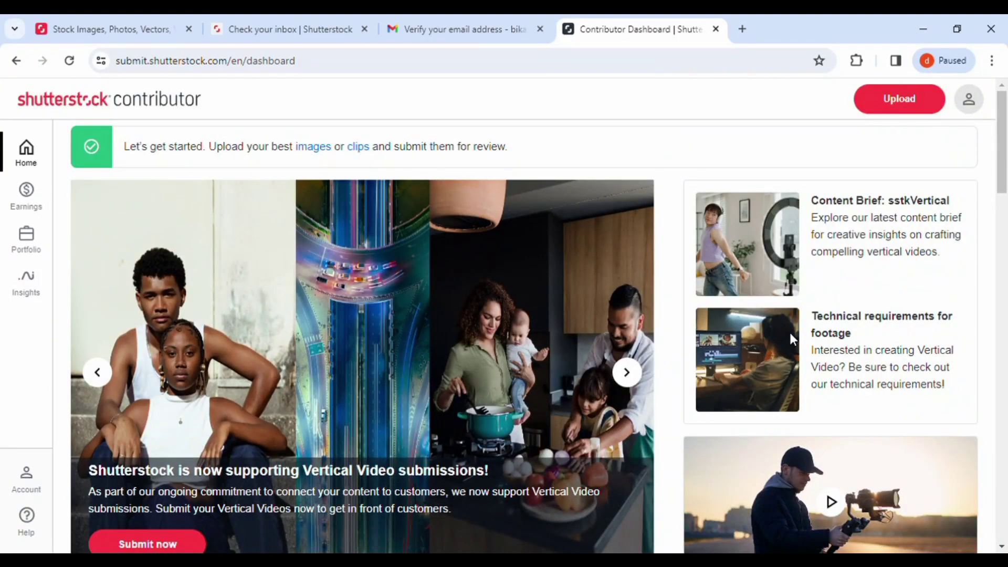
Step: Open and close the profile panel, then go to Account > Account settings
left_click(969, 100)
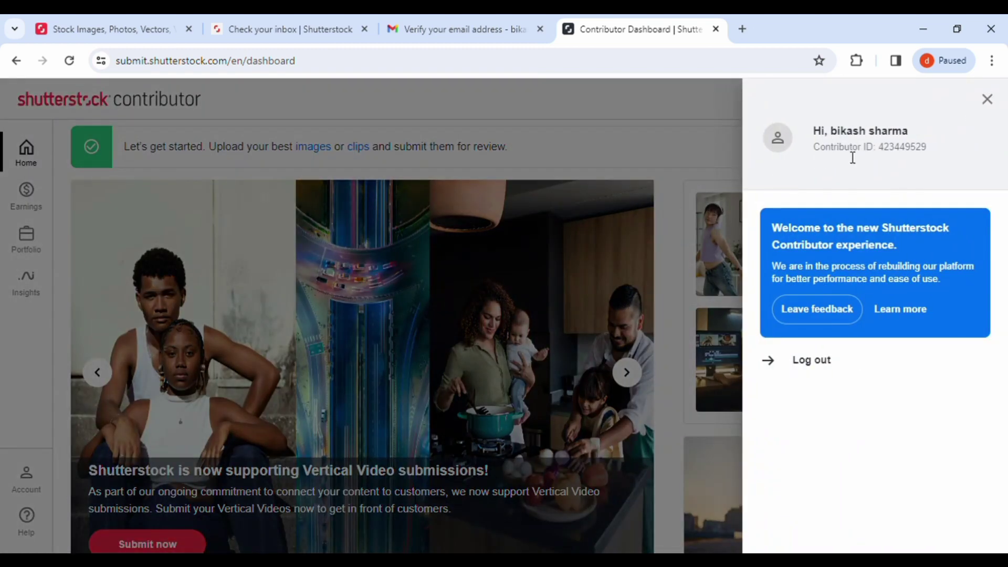
left_click(987, 100)
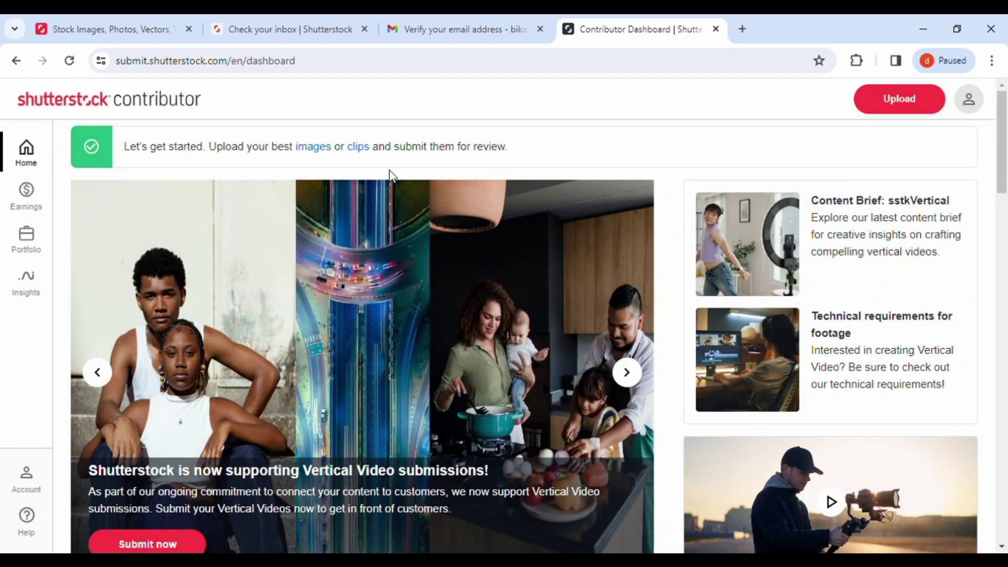
left_click(33, 486)
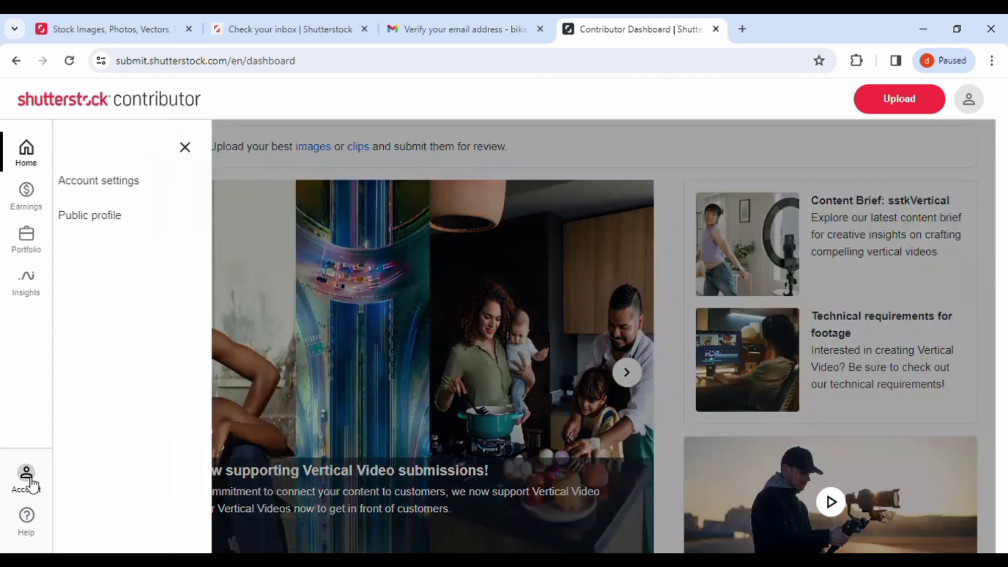
left_click(167, 184)
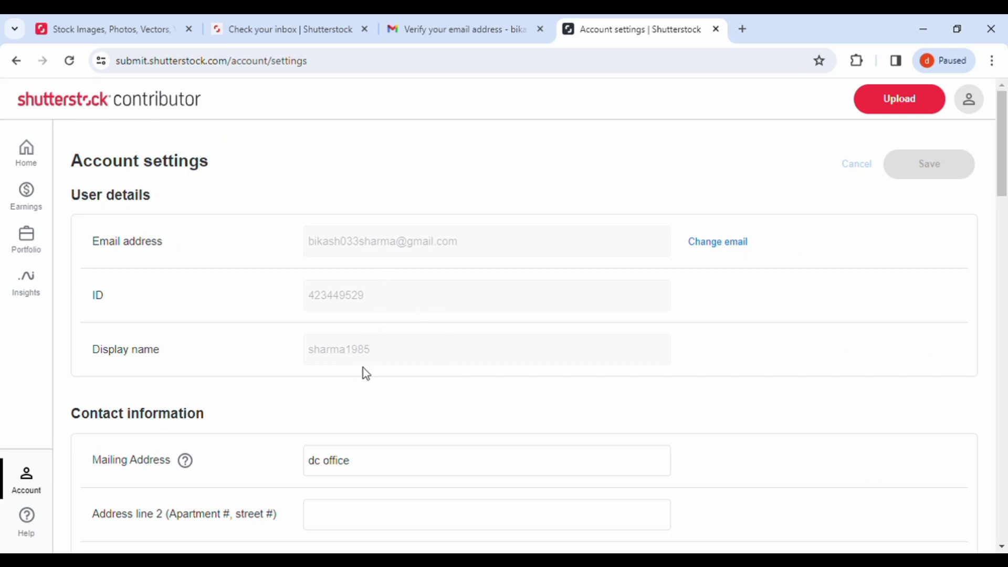
Step: Review Payout information, Licensing options and Delete account in Account settings, then return Home
scroll(367, 462, "down", 6)
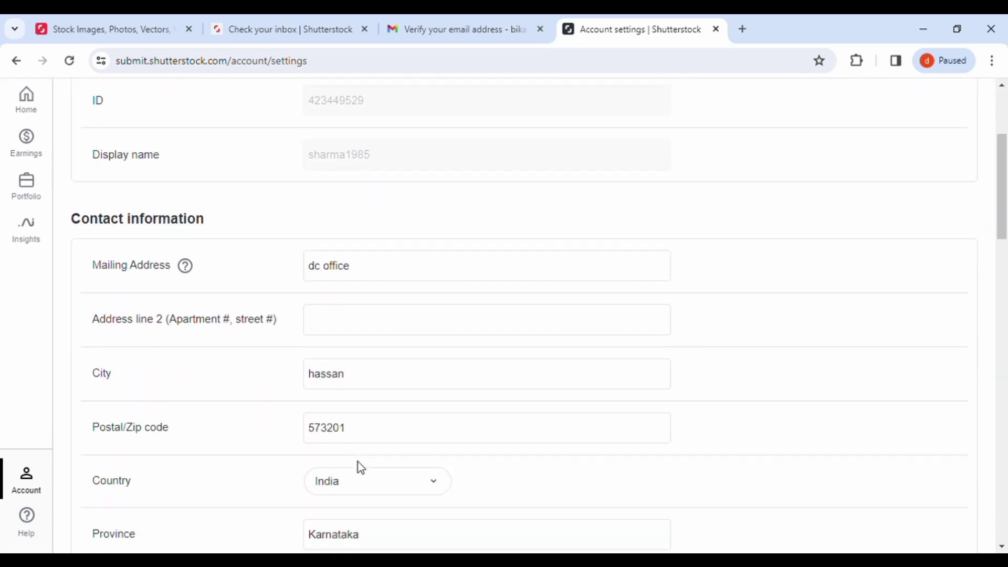
scroll(366, 464, "down", 2)
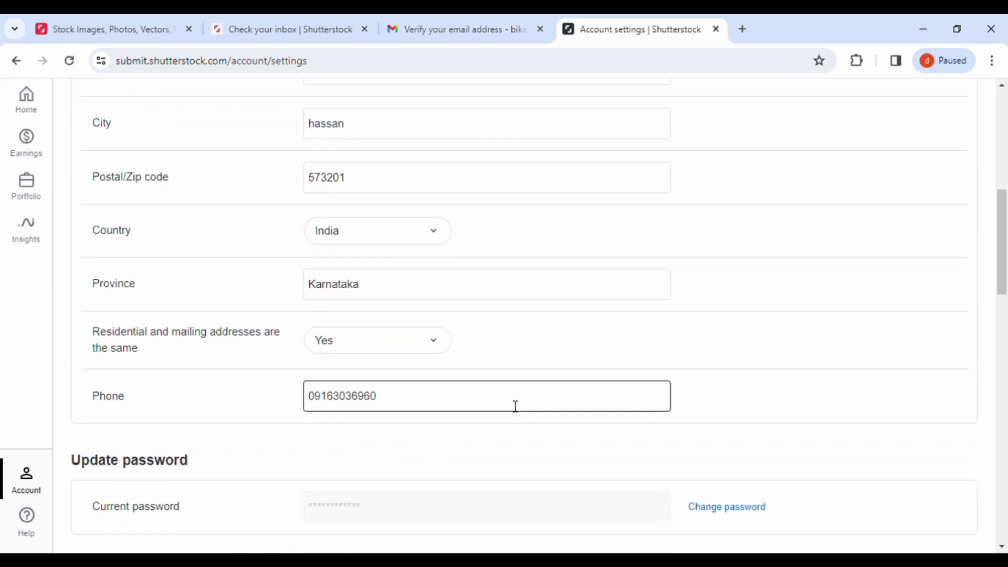
scroll(515, 407, "down", 6)
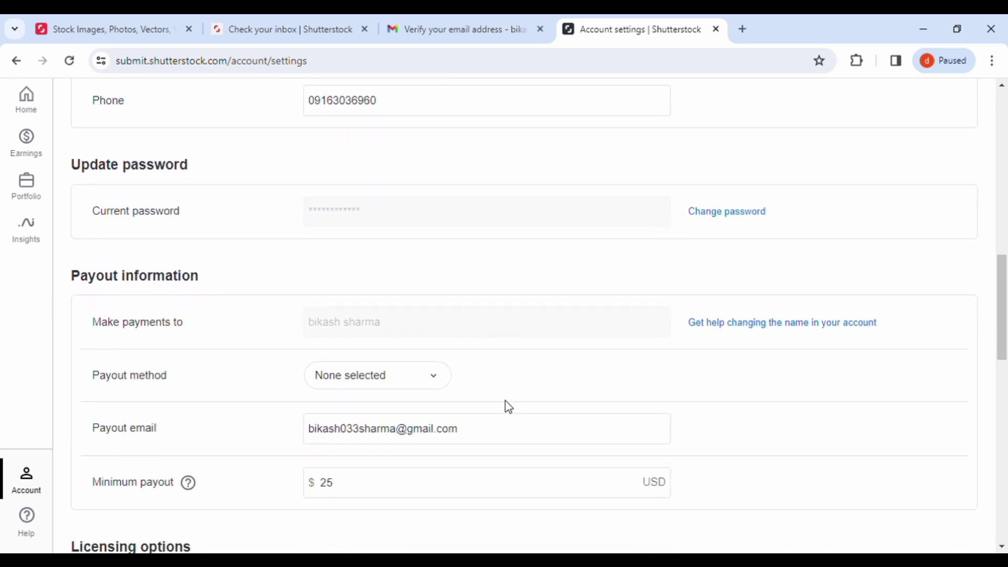
scroll(508, 406, "down", 1)
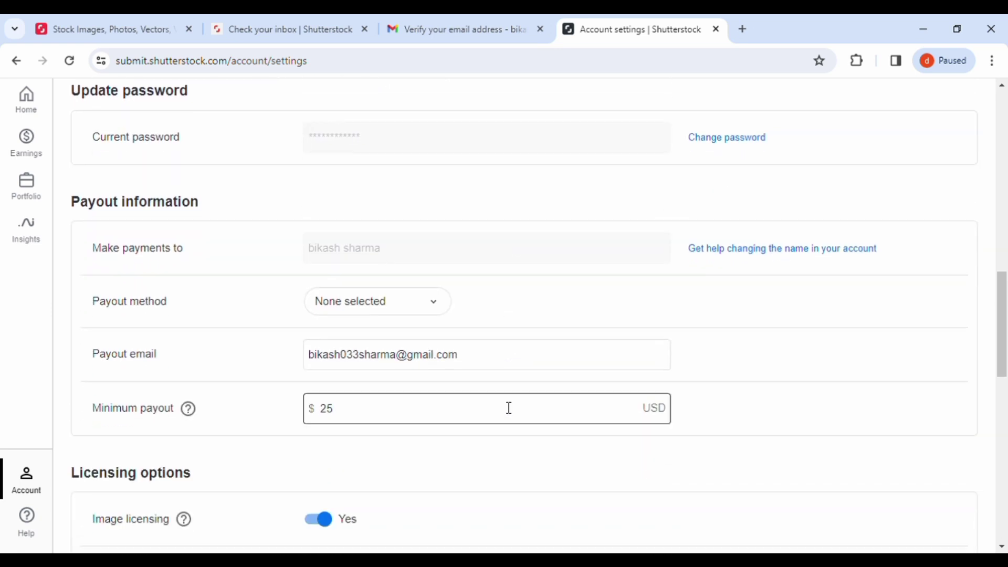
scroll(509, 409, "down", 5)
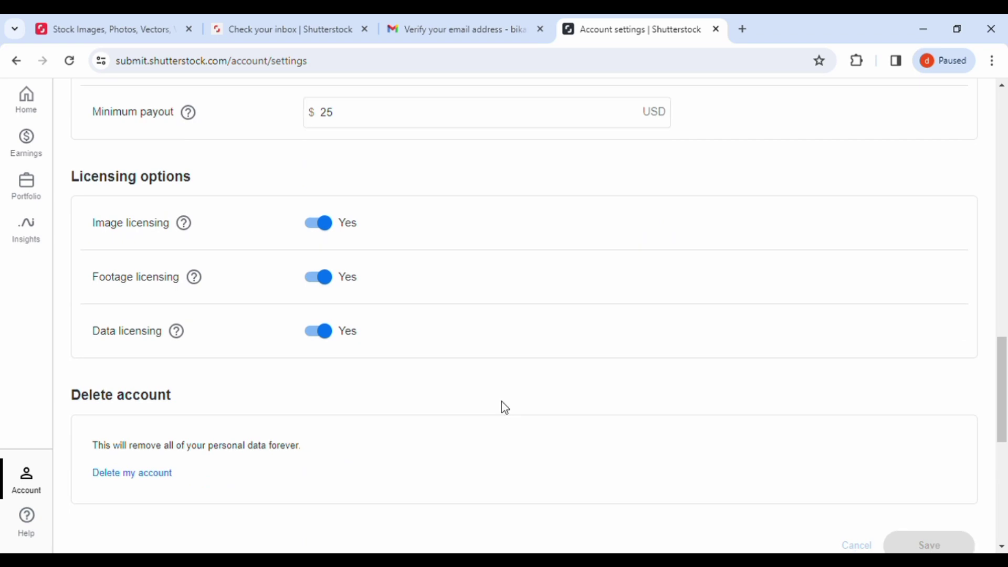
scroll(503, 407, "down", 5)
scroll(502, 404, "up", 1)
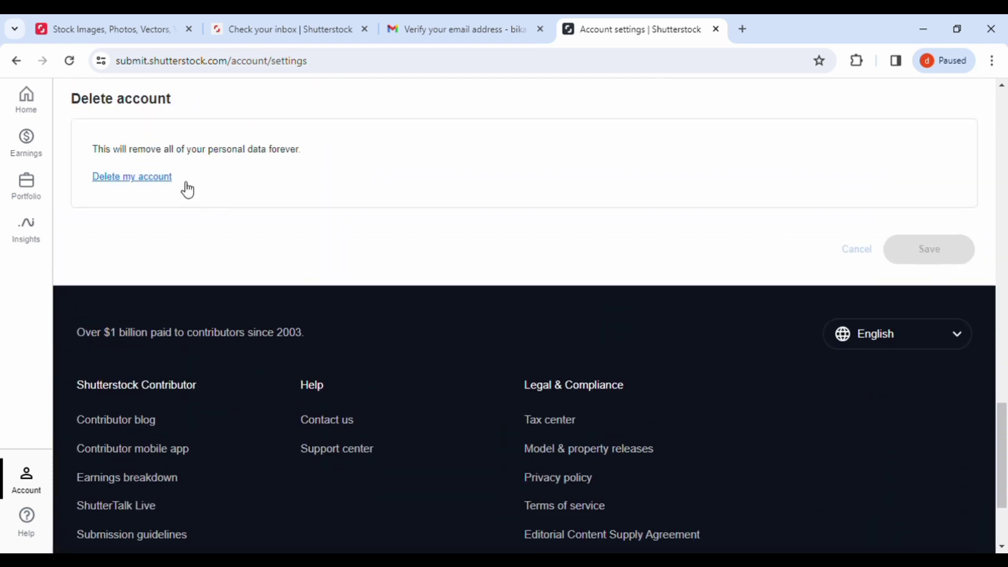
left_click(26, 105)
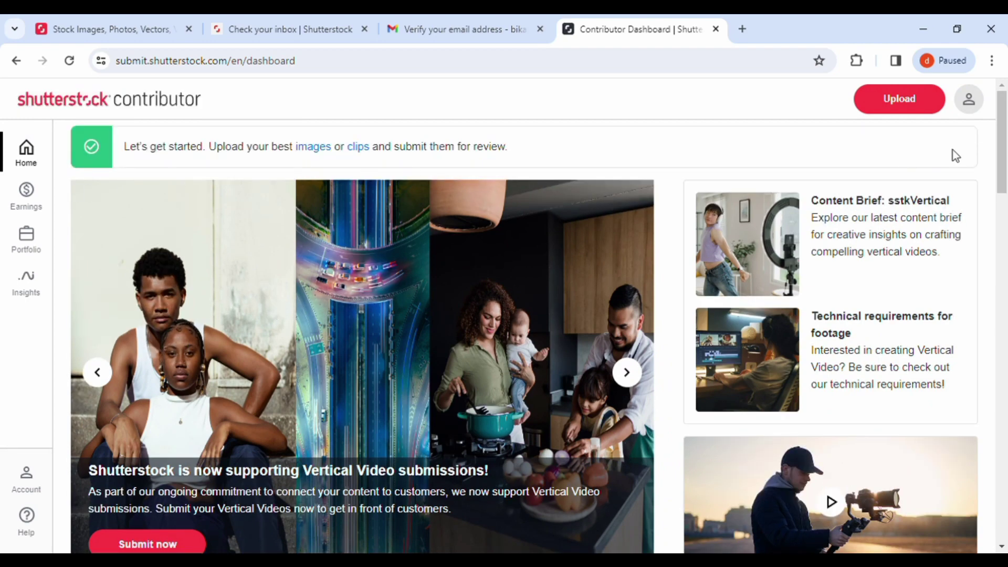
Step: Upload a JPG through Upload assets and reload the Portfolio page to check it
left_click(905, 115)
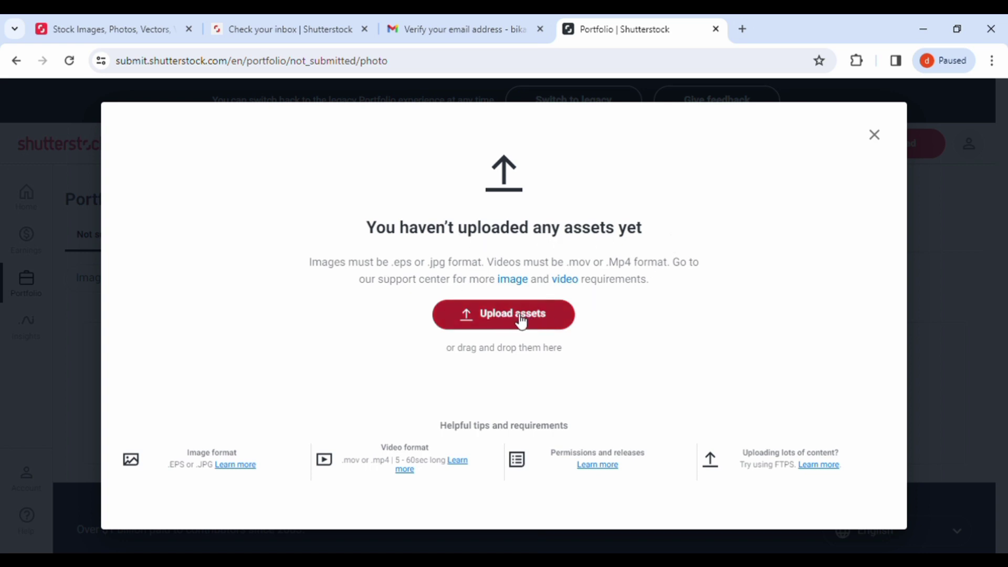
left_click(521, 321)
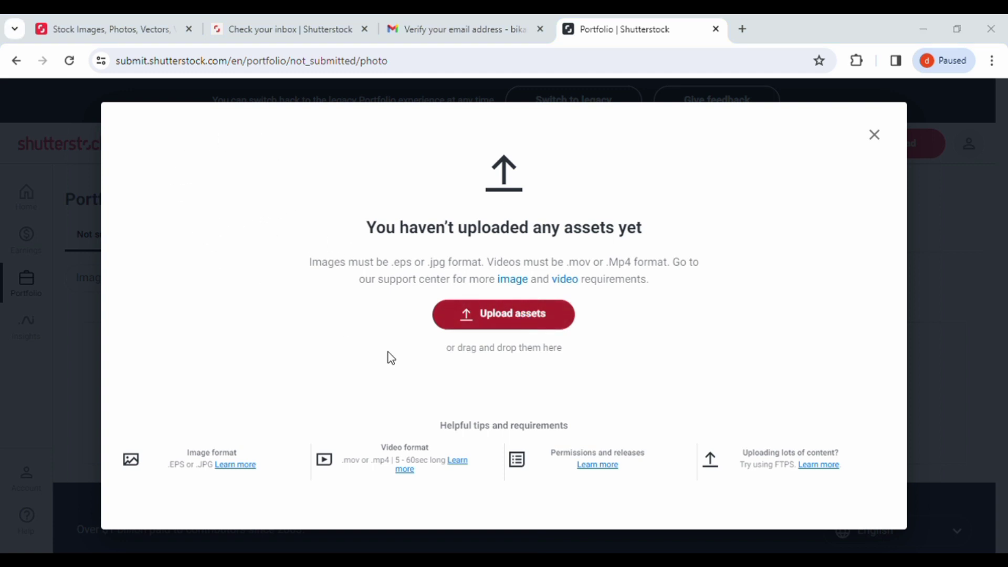
key("Return")
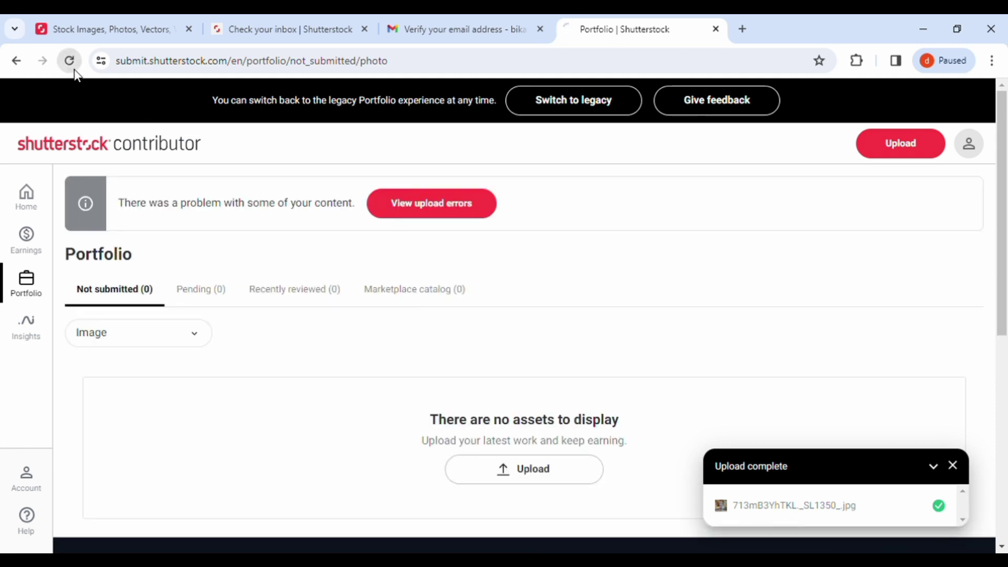
left_click(69, 60)
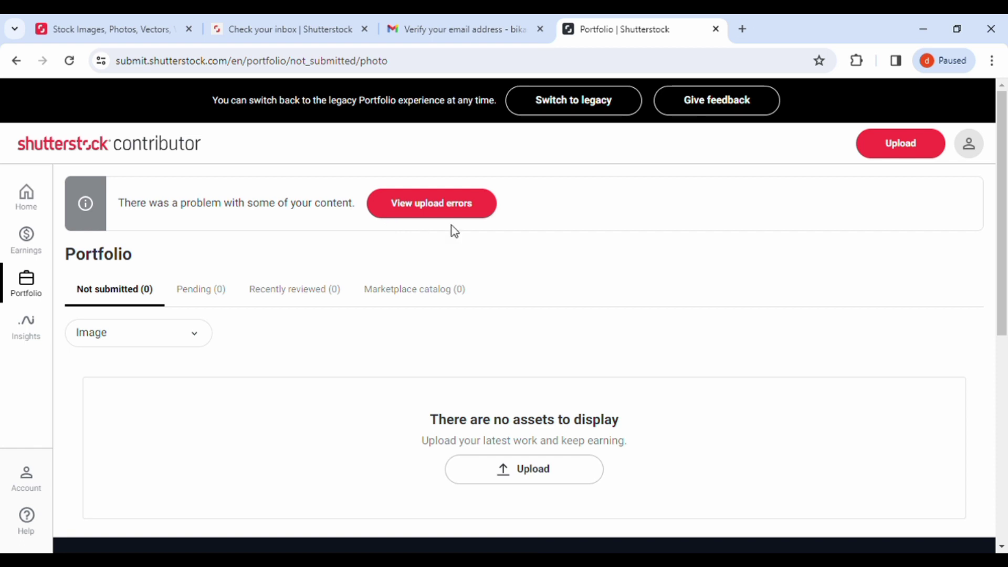
scroll(587, 338, "down", 1)
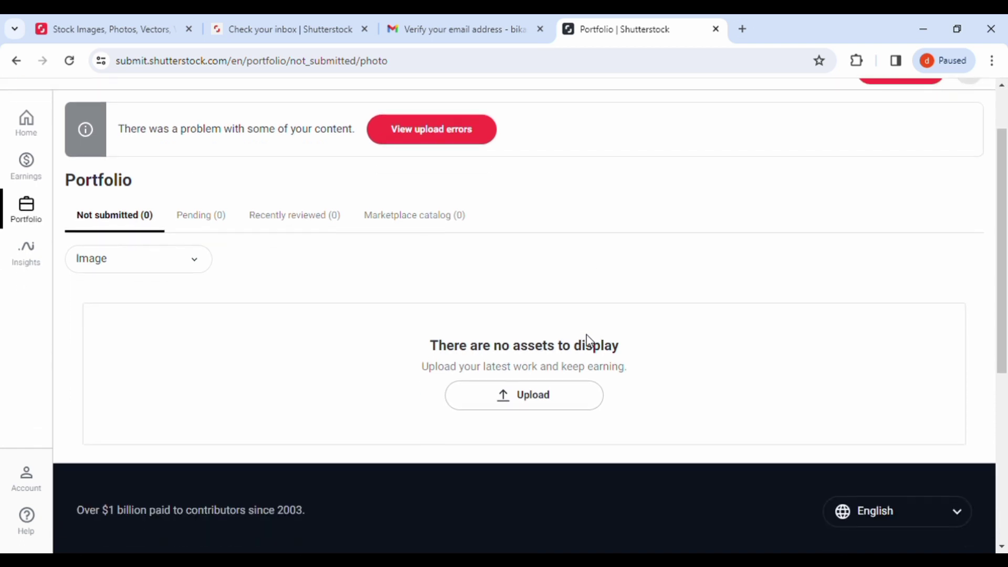
Step: Reopen Pixabay's '1,300,000+ Best Free Nature Pictures' page from Chrome history in a new tab
left_click(743, 29)
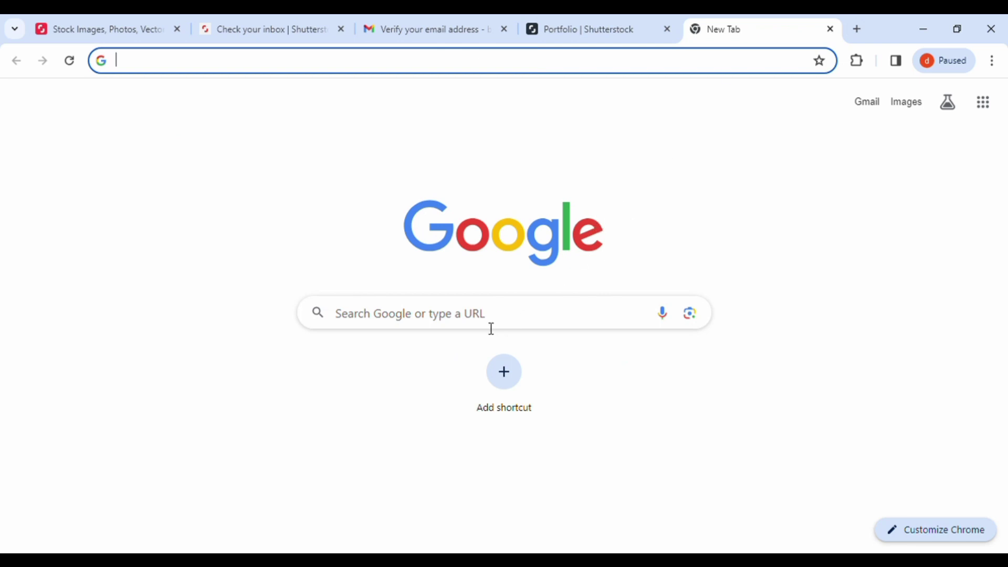
left_click(468, 322)
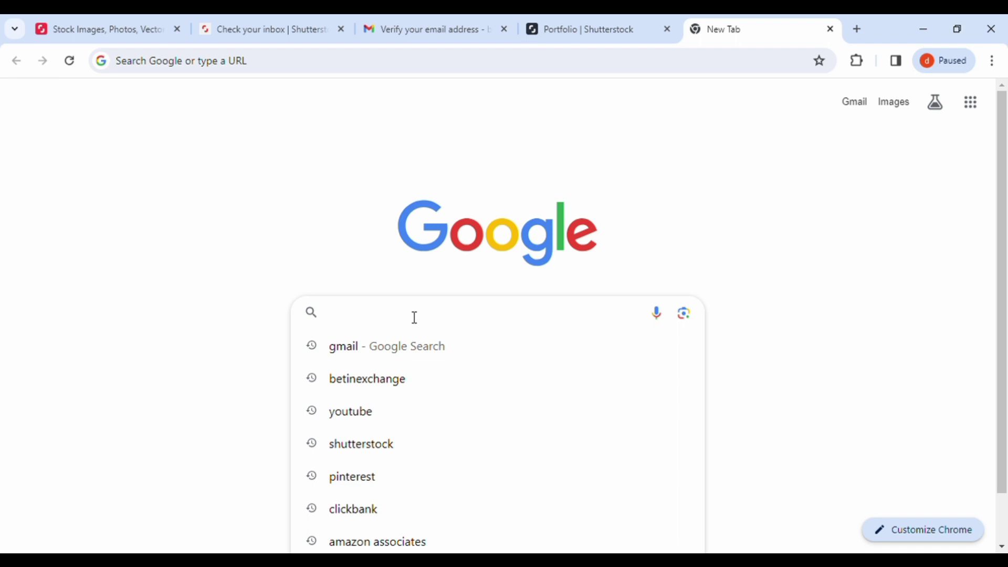
type("pix")
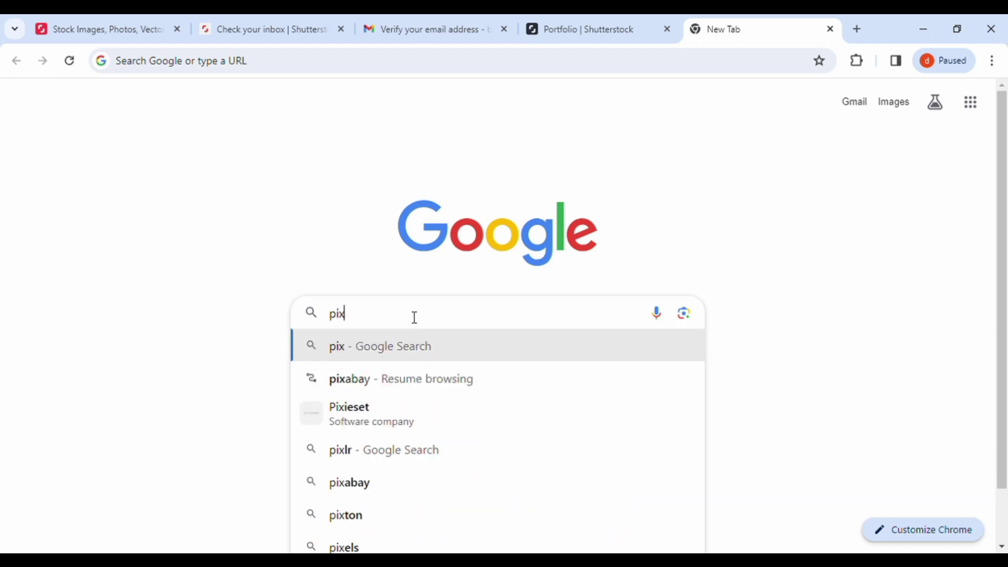
key("Down")
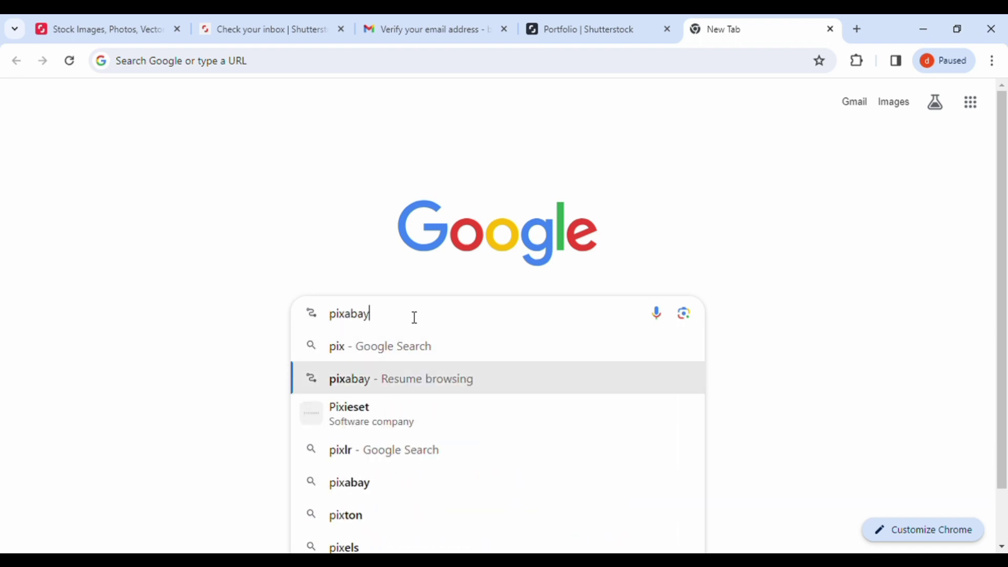
key("Return")
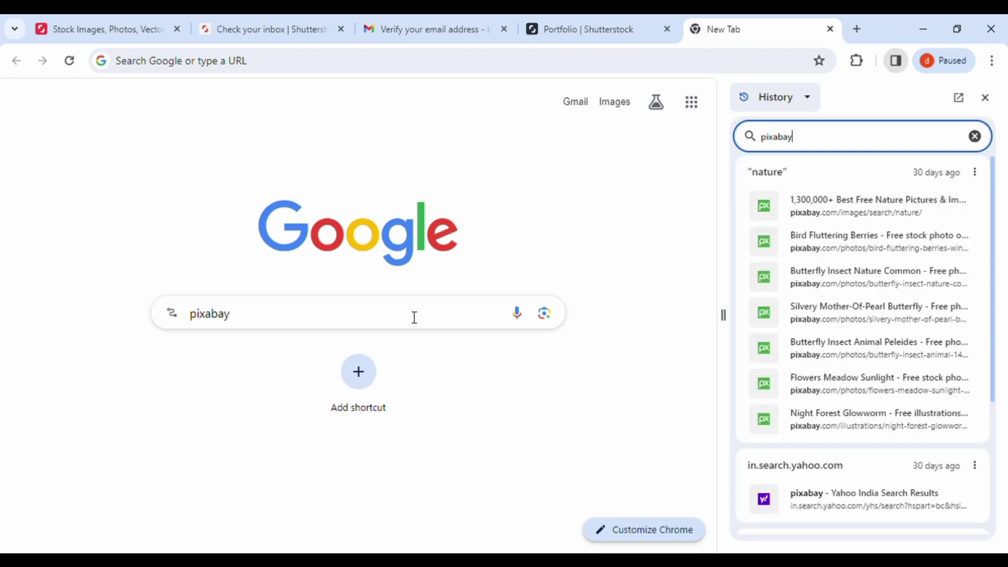
left_click(979, 137)
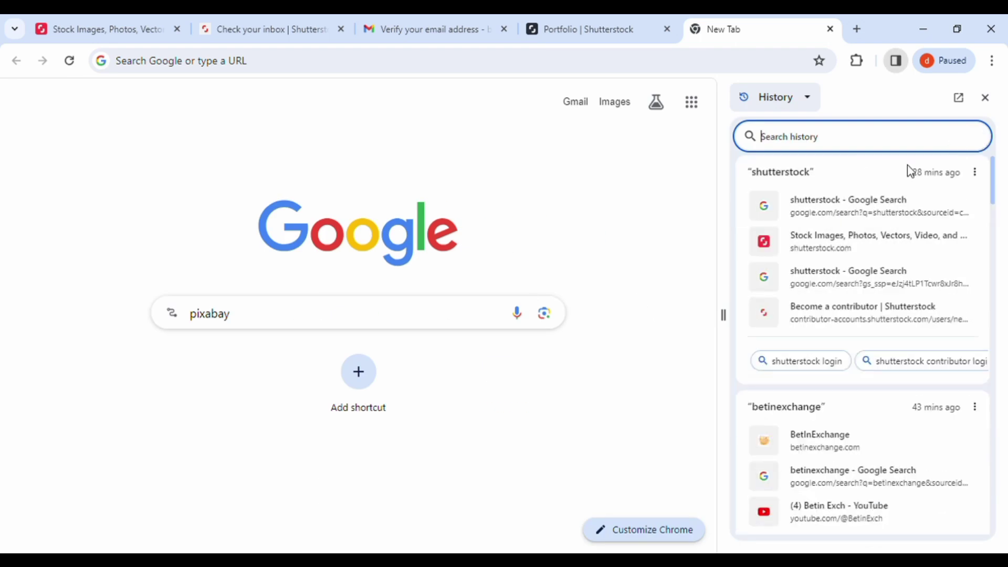
left_click(986, 98)
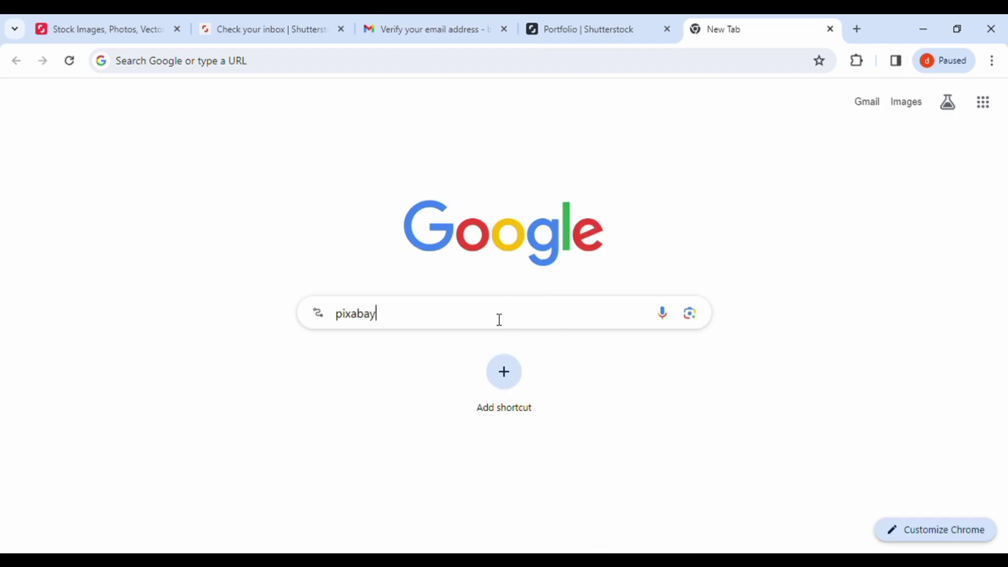
key("Return")
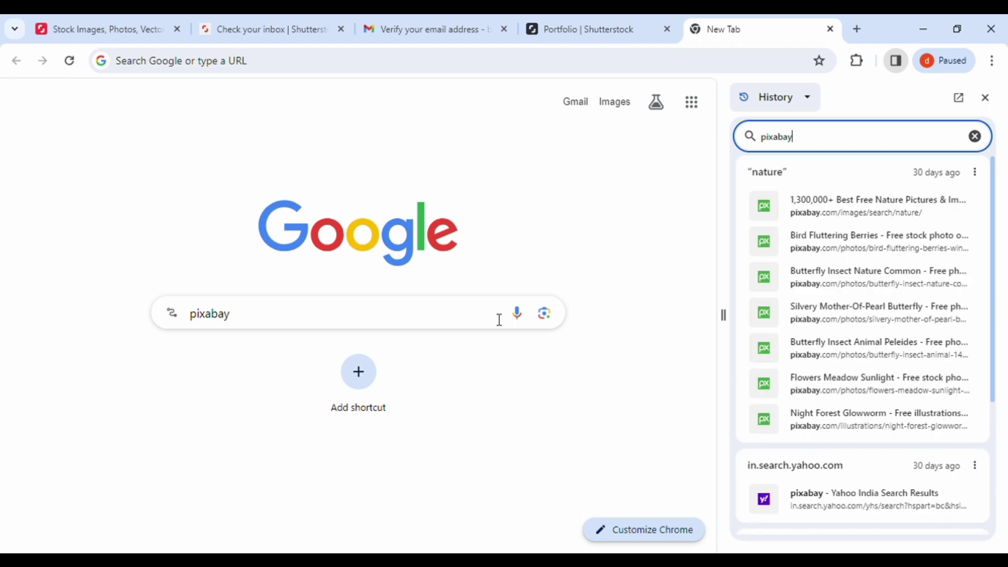
left_click(877, 206)
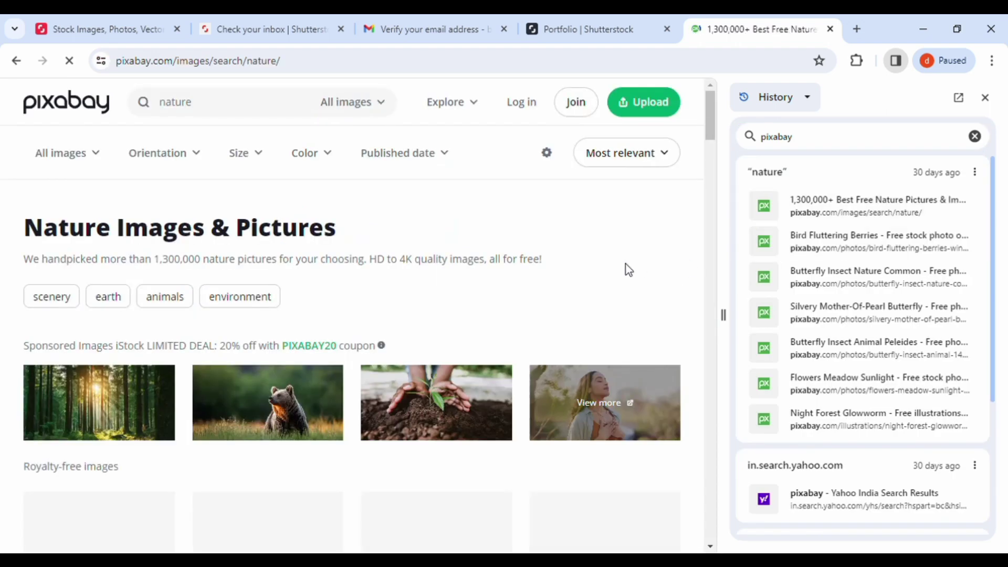
Step: Download the bird-with-berries photo at 1920×1277
left_click(985, 99)
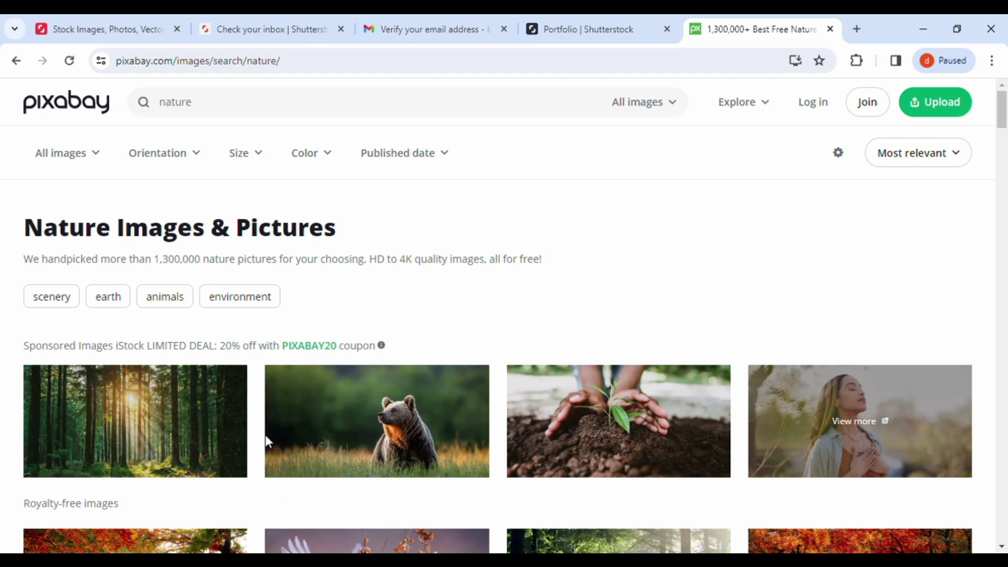
scroll(265, 435, "down", 5)
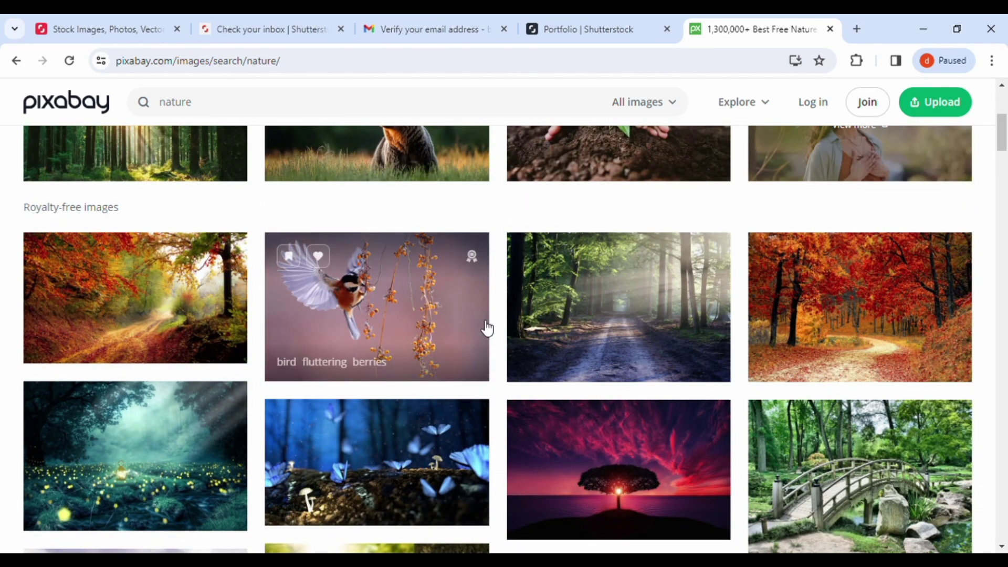
left_click(387, 322)
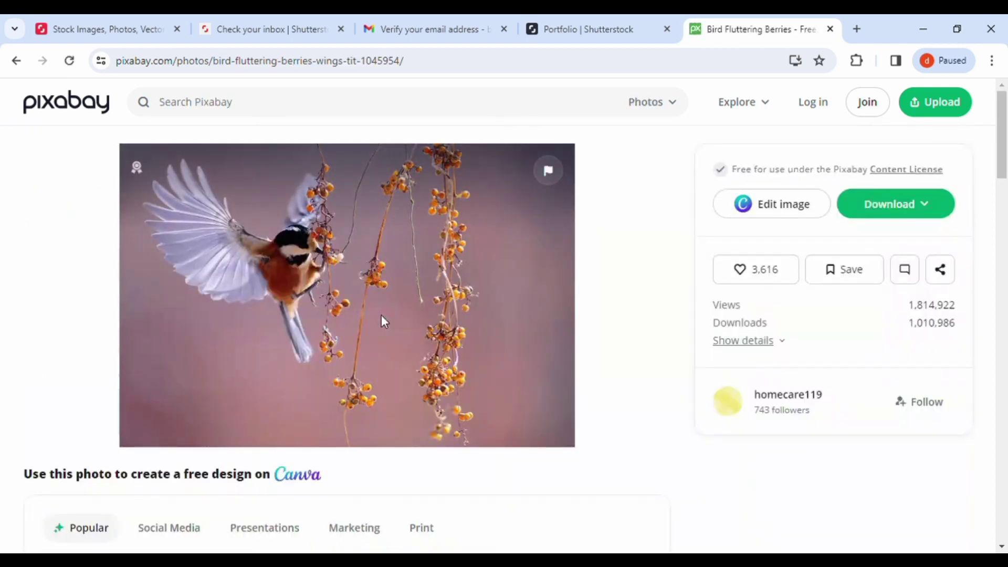
left_click(928, 209)
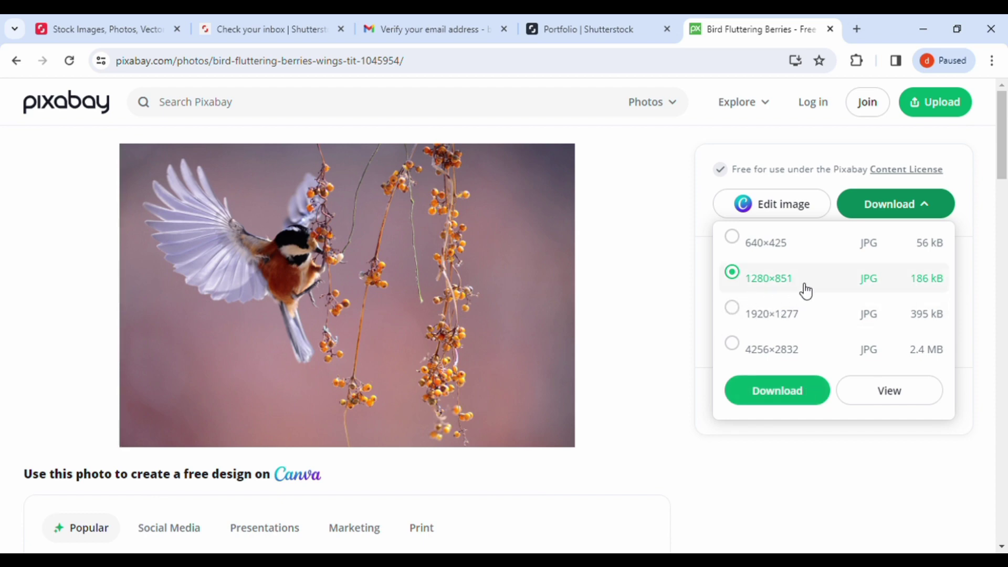
left_click(801, 361)
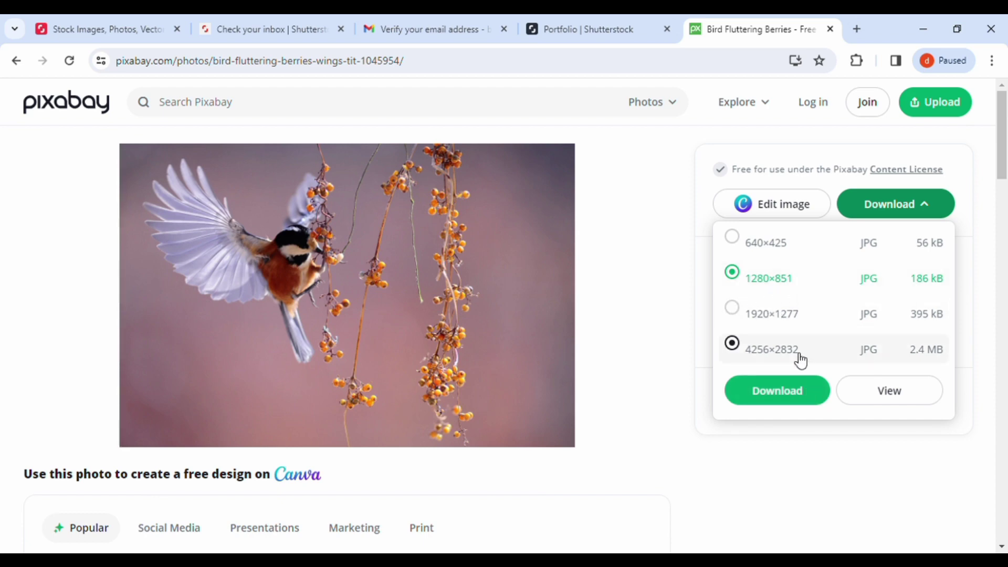
left_click(742, 314)
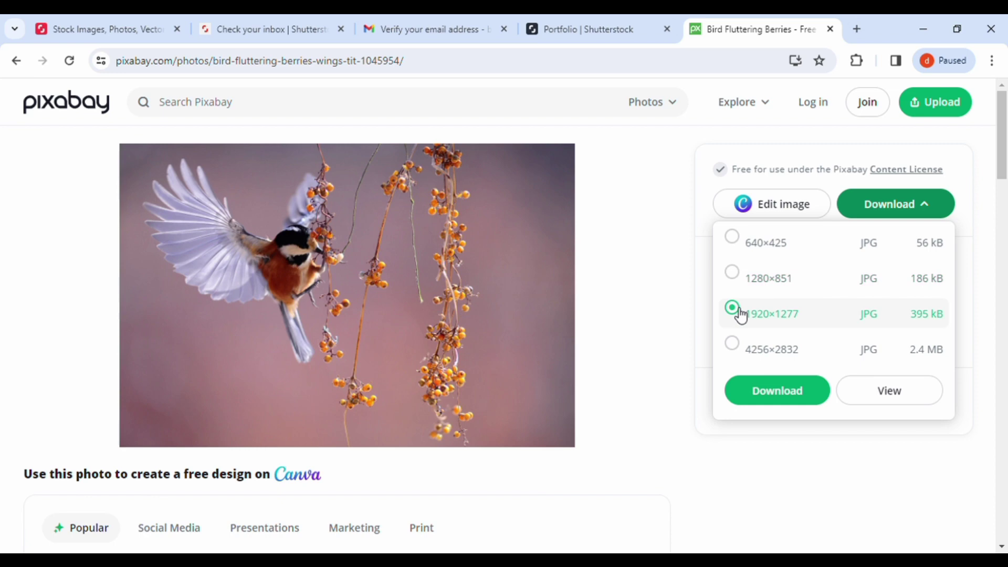
left_click(779, 391)
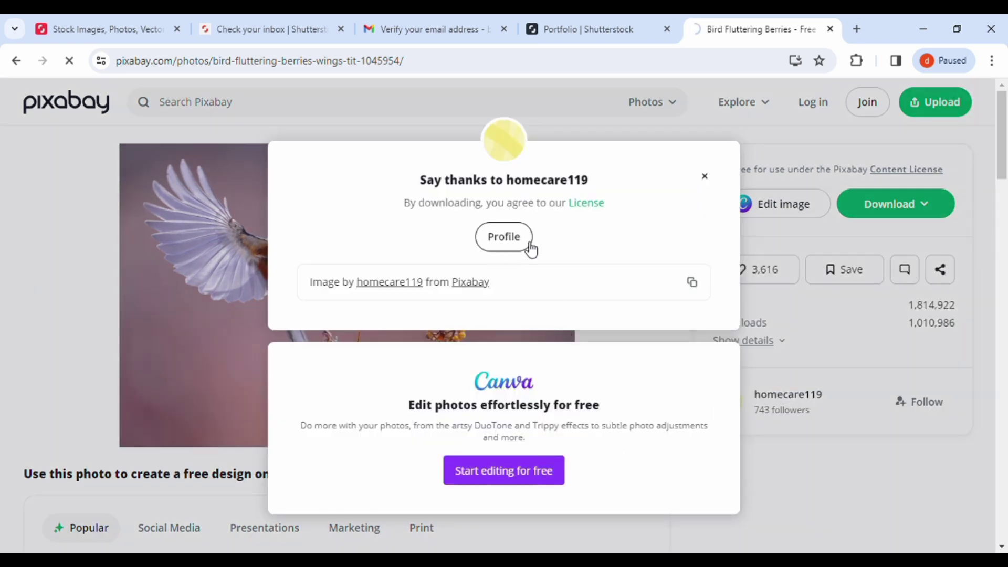
left_click(705, 176)
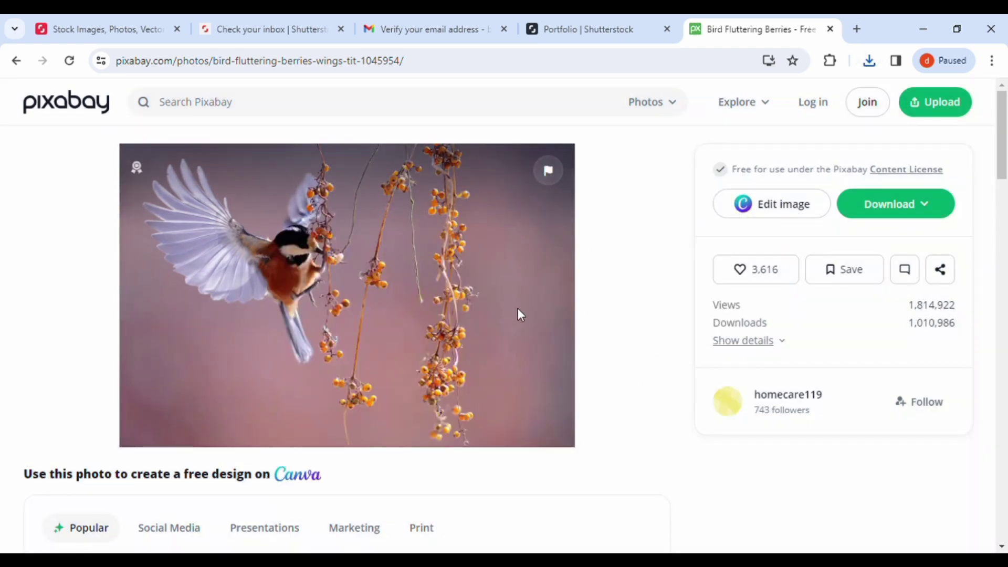
Step: Download the pelican photo at 1285×1920
scroll(618, 398, "down", 10)
scroll(619, 397, "up", 4)
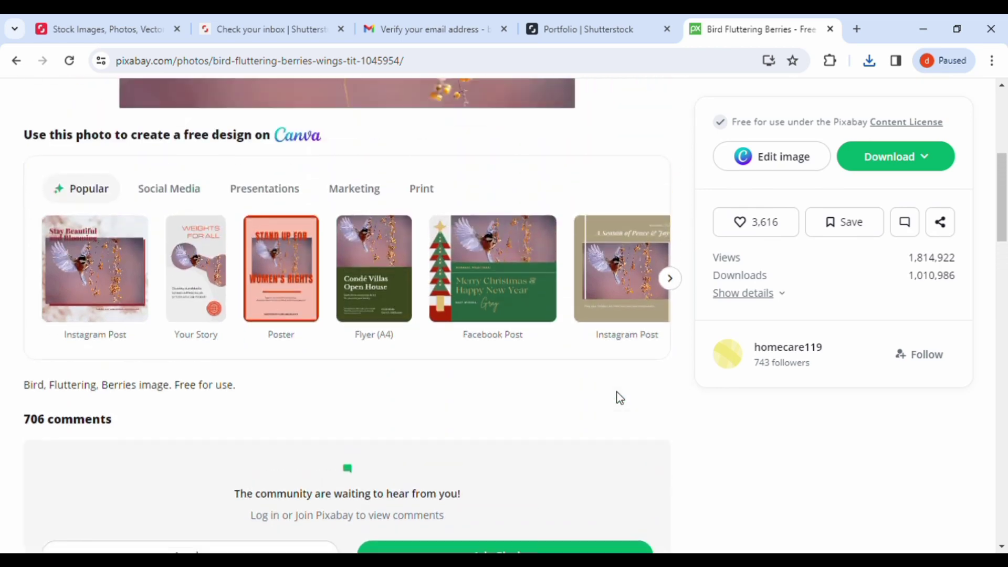
scroll(620, 397, "down", 10)
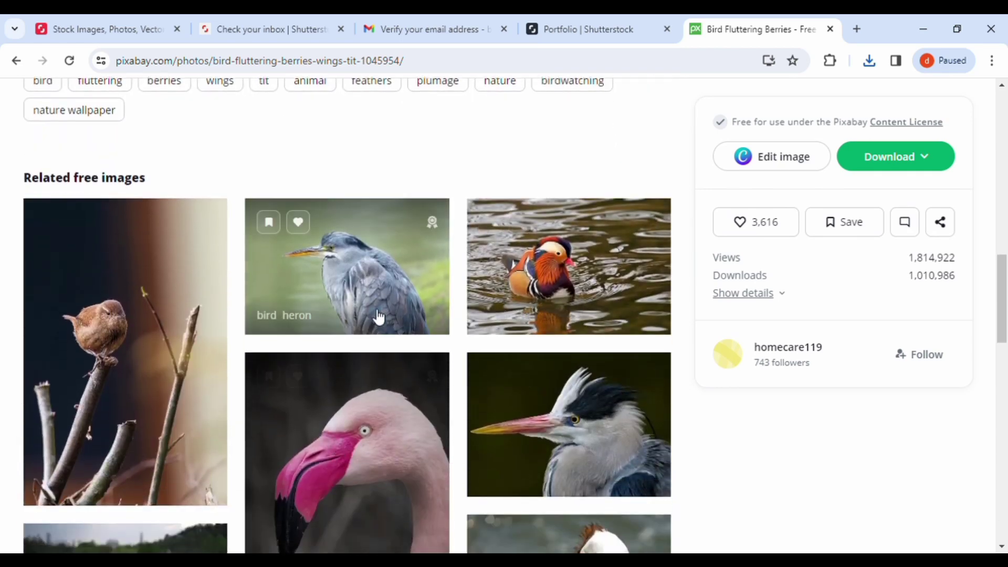
scroll(562, 288, "down", 6)
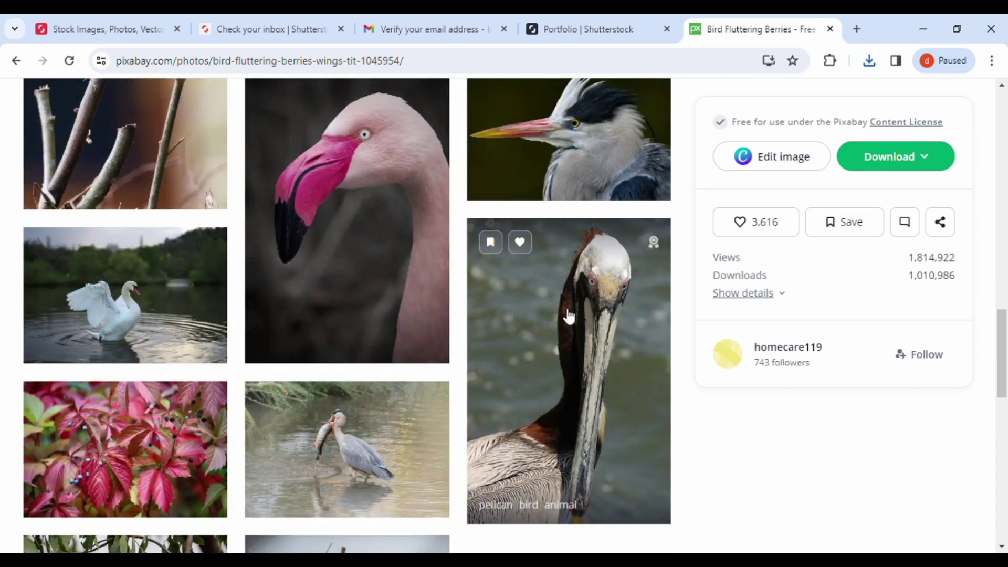
left_click(579, 339)
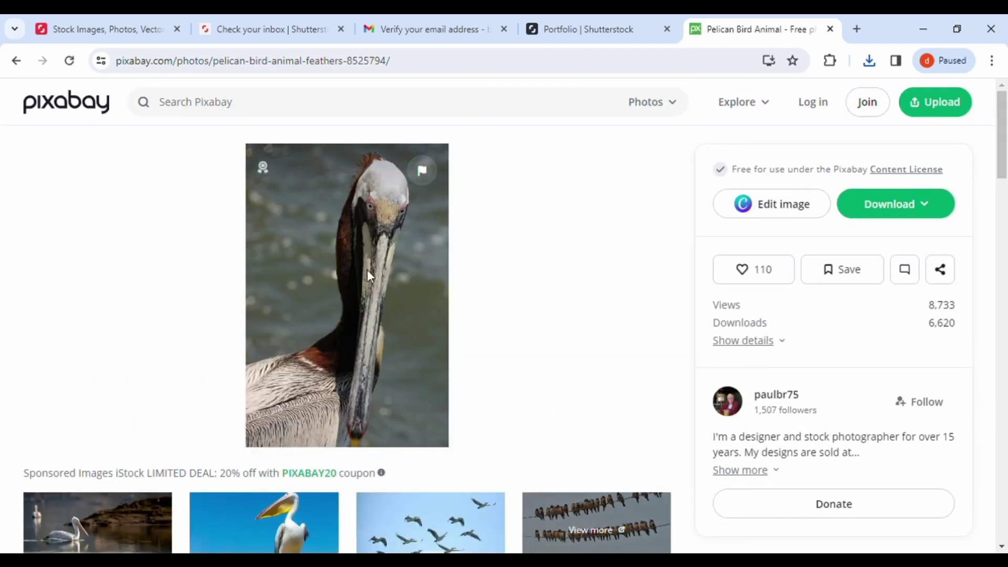
left_click(915, 207)
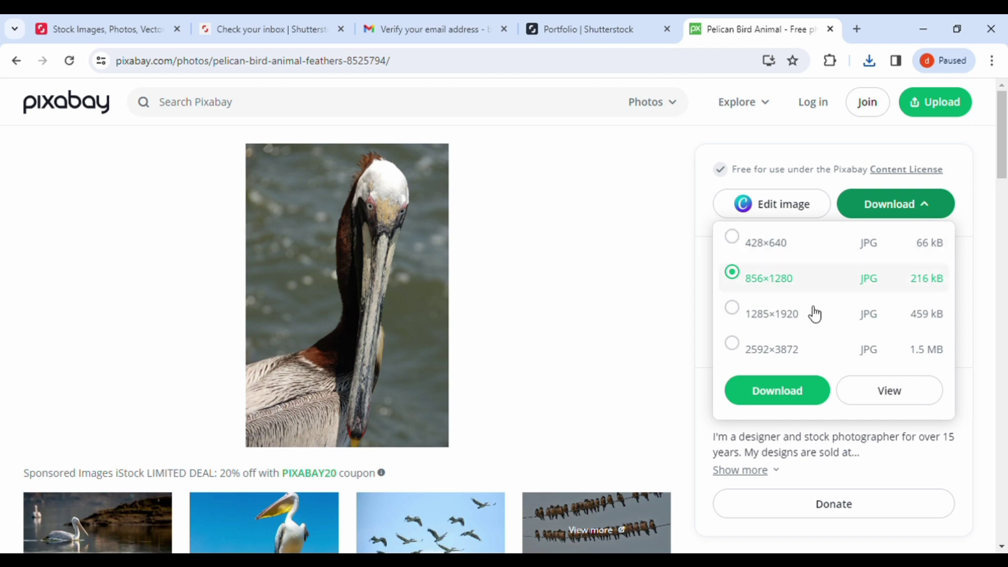
left_click(769, 325)
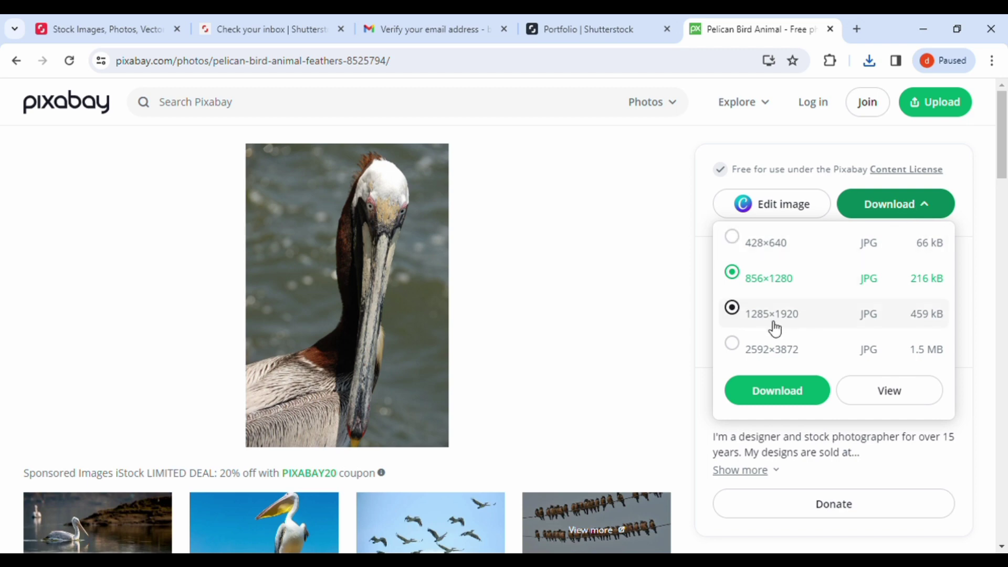
left_click(775, 400)
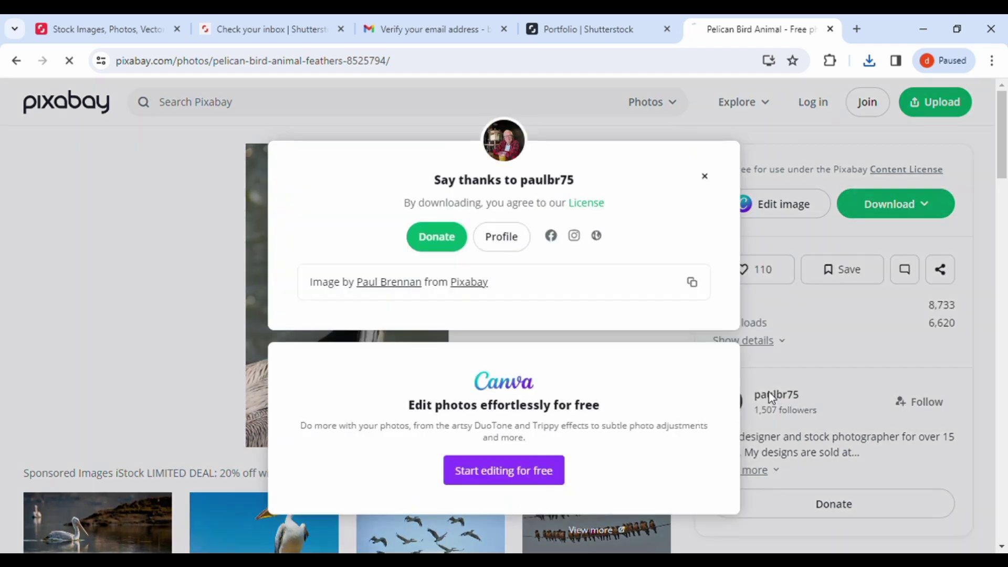
left_click(704, 176)
Step: Download the flamingo photo at 1279×1920 and return to the Shutterstock Portfolio tab
scroll(586, 381, "down", 8)
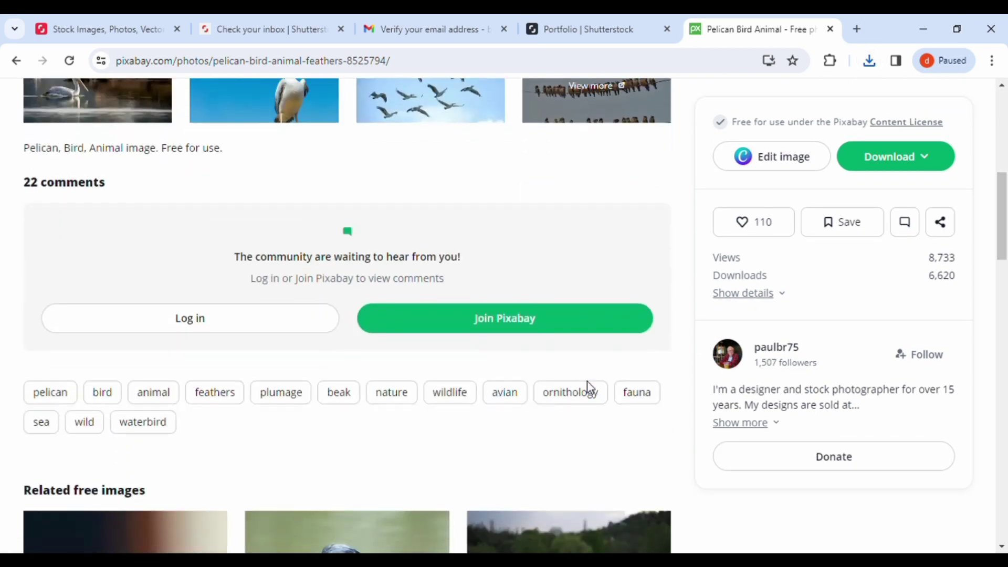
scroll(586, 381, "down", 7)
scroll(350, 296, "down", 3)
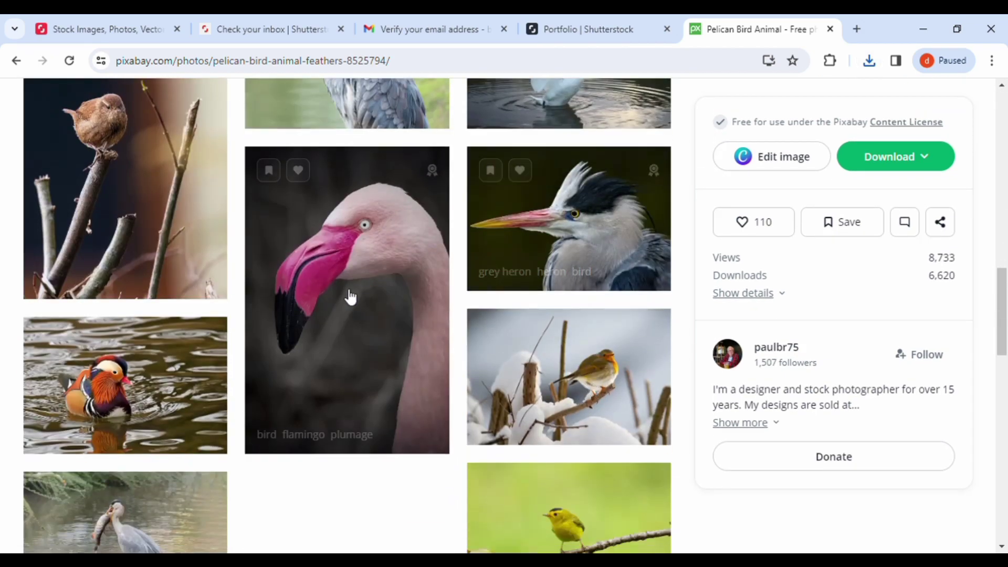
left_click(350, 297)
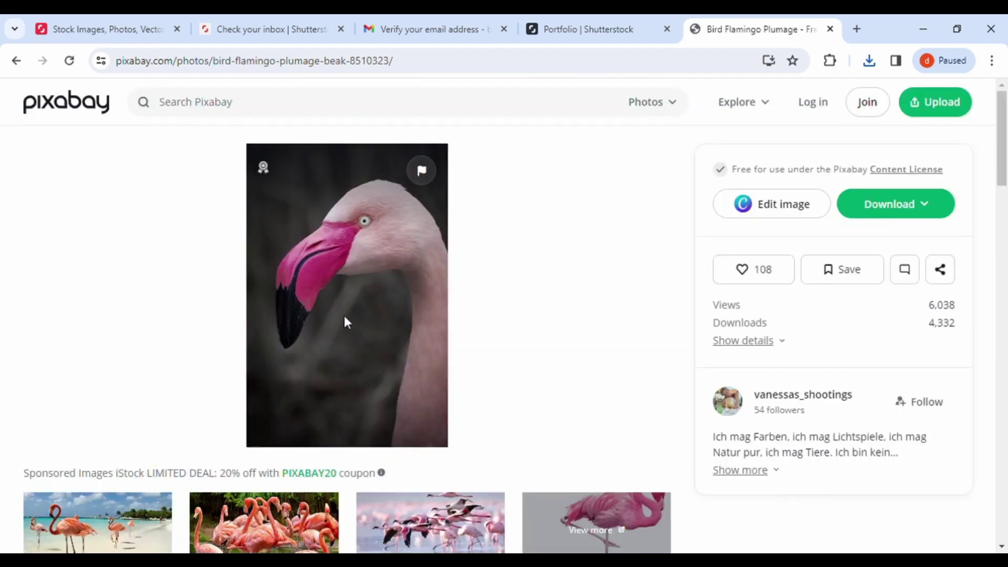
left_click(916, 213)
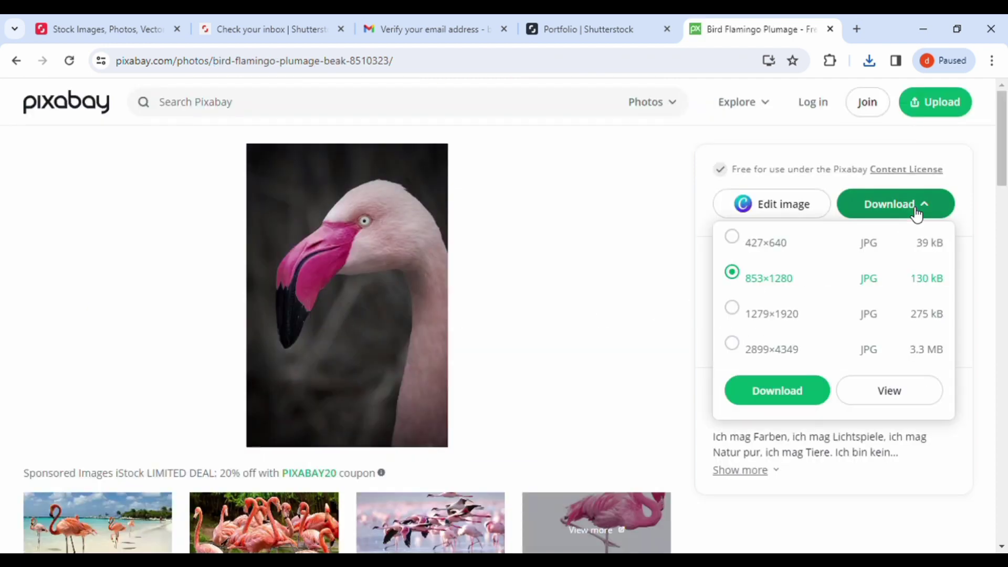
left_click(733, 310)
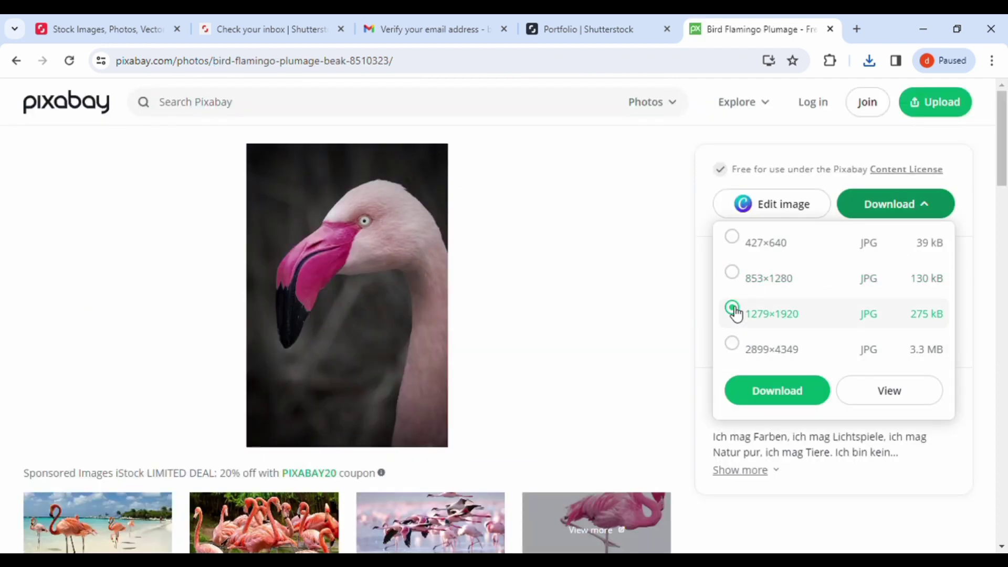
left_click(772, 392)
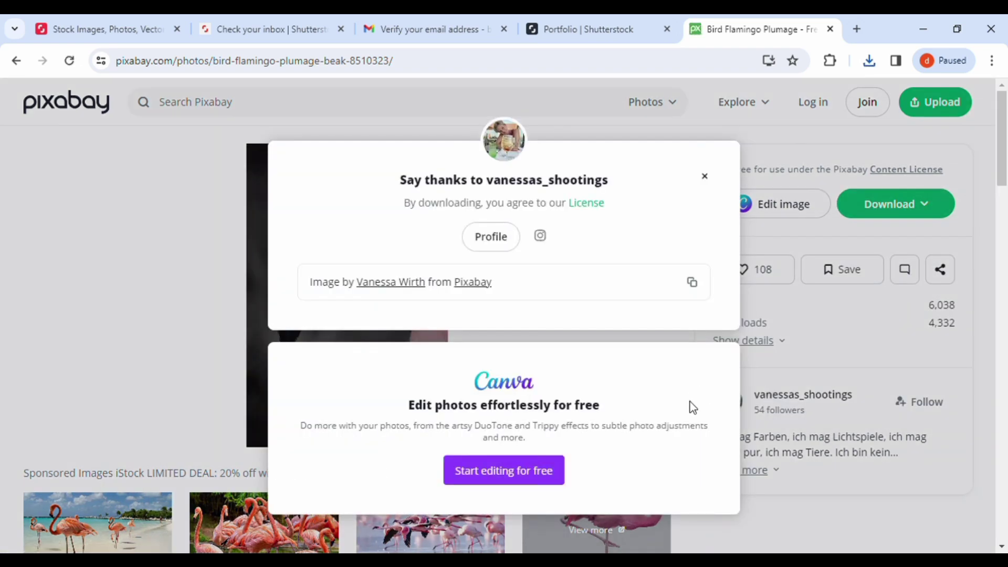
left_click(704, 177)
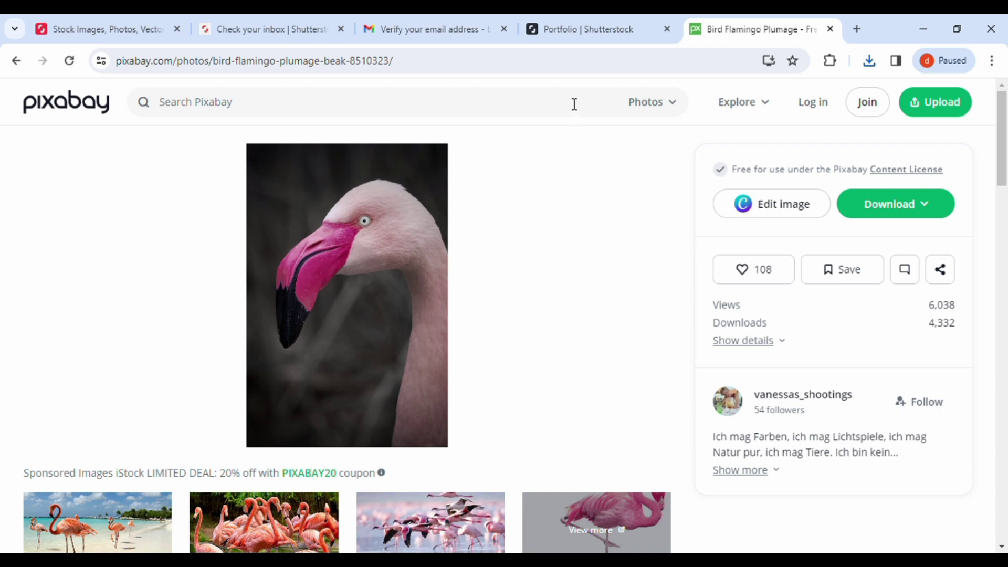
left_click(591, 34)
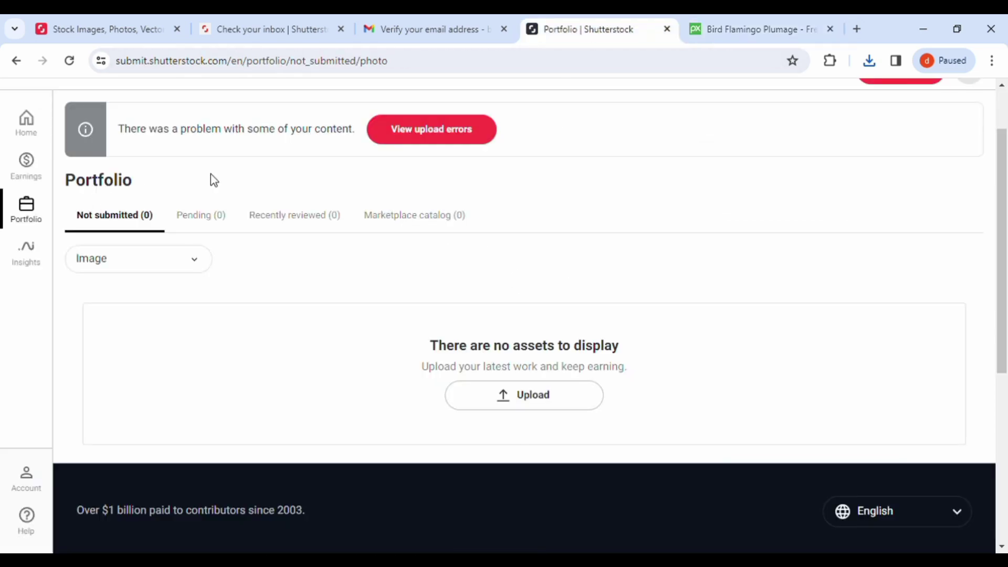
Step: Upload bird-1045954_1920.jpg and reload the portfolio, which still shows Not submitted (0)
left_click(523, 403)
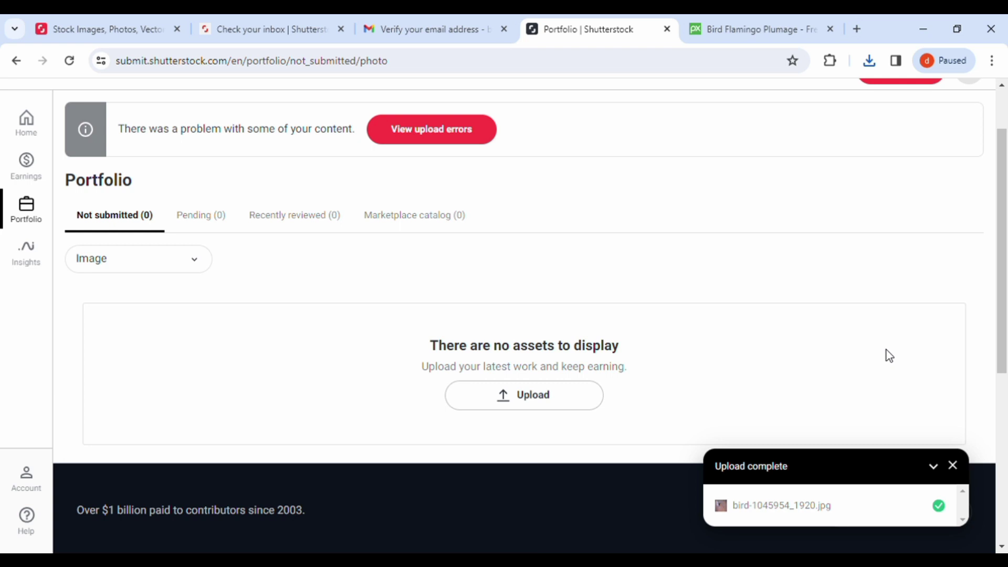
scroll(886, 356, "down", 4)
scroll(886, 353, "up", 6)
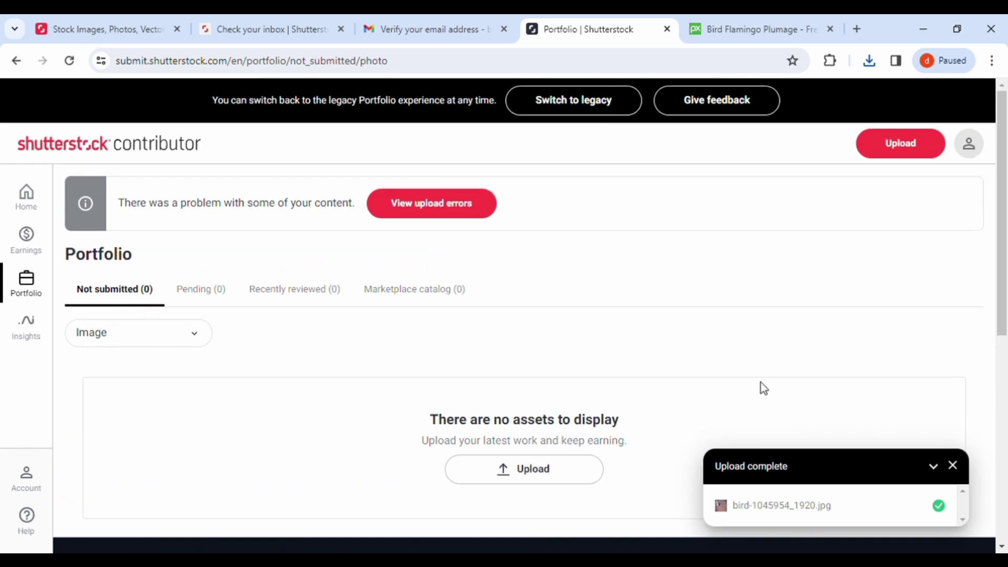
left_click(70, 69)
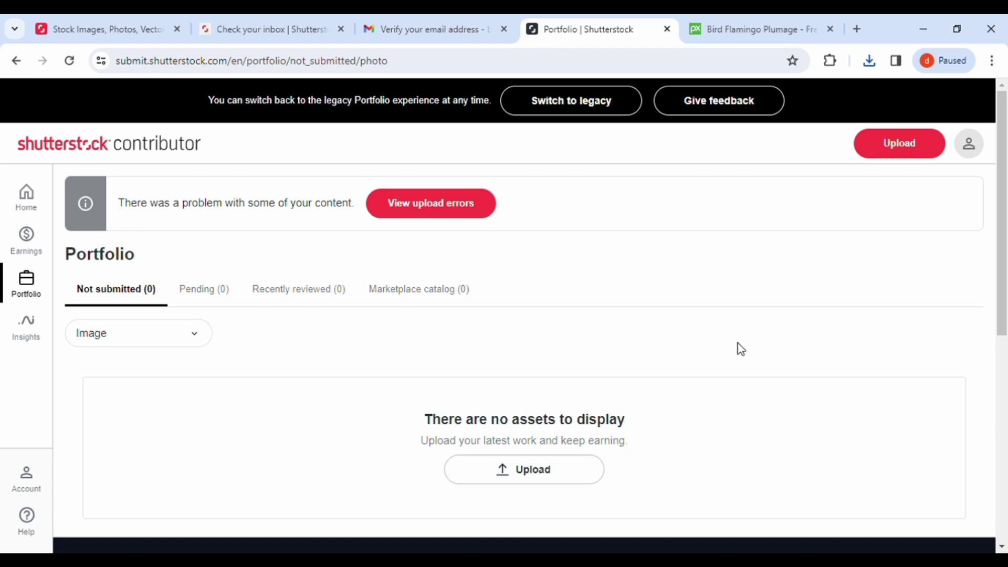
Step: Upload bird-8510323_1920.jpg, review the under-4-megapixel rejections, and clear all upload errors
left_click(526, 470)
double_click(405, 351)
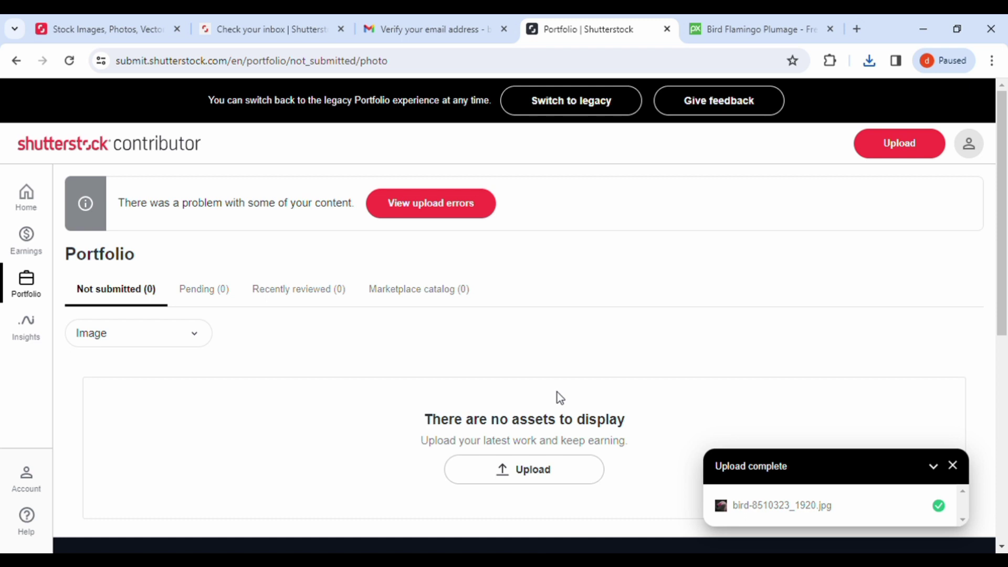
left_click(422, 207)
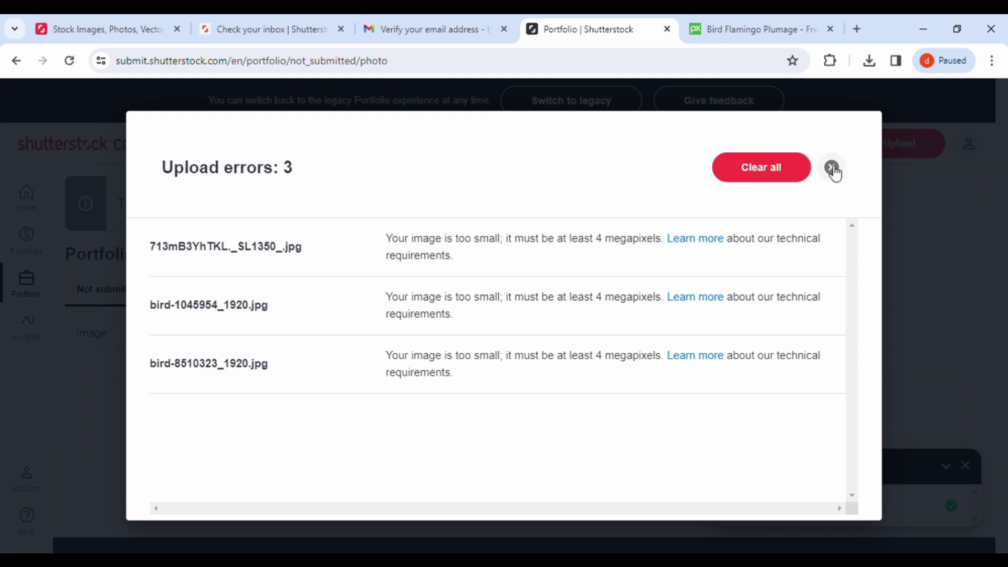
left_click(788, 169)
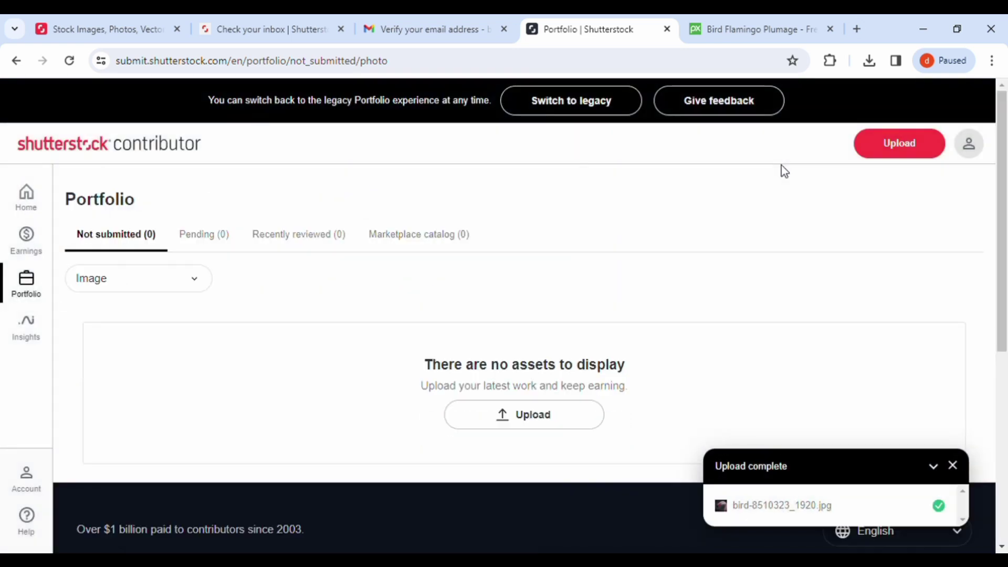
Step: Upload the peafowl and mandarin duck images so three photos appear under Not submitted (3)
left_click(521, 416)
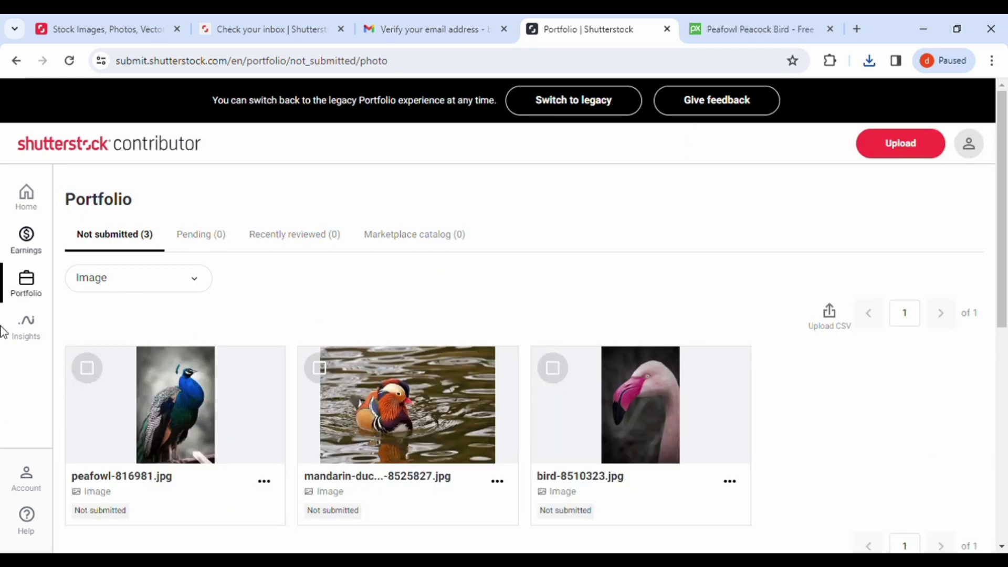
scroll(621, 401, "down", 3)
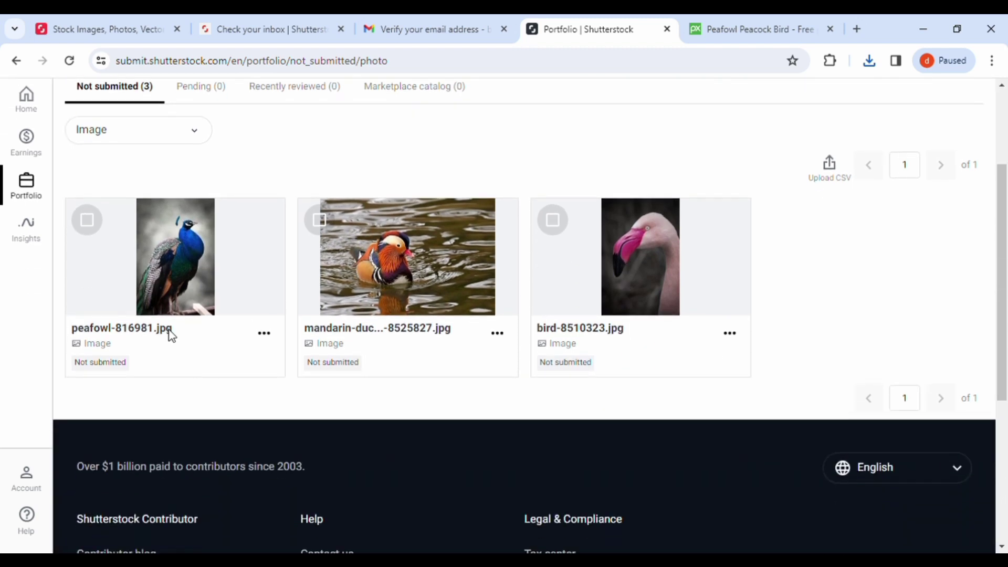
scroll(680, 292, "up", 1)
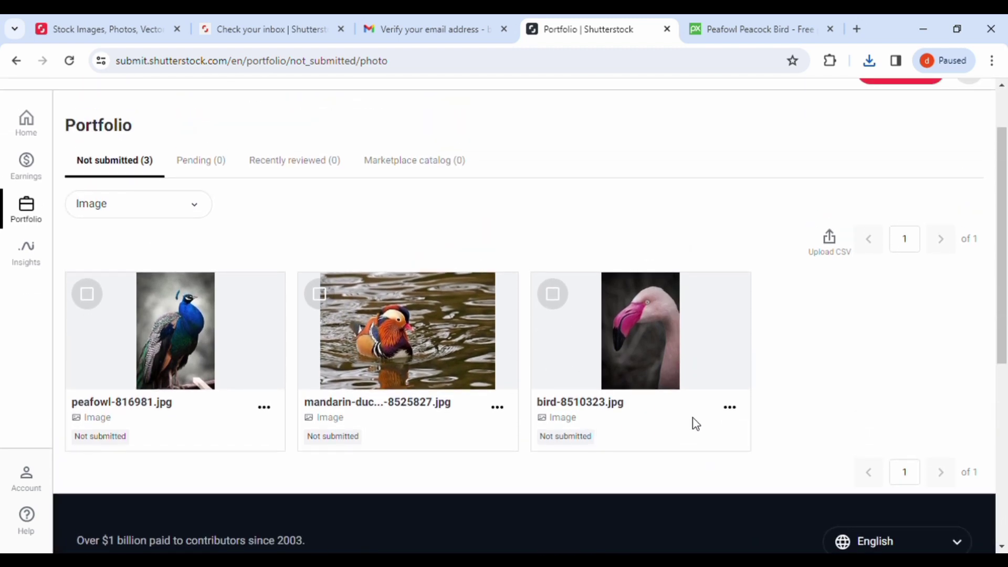
Step: Open the Edit info panel for the flamingo photo bird-8510323.jpg
left_click(729, 408)
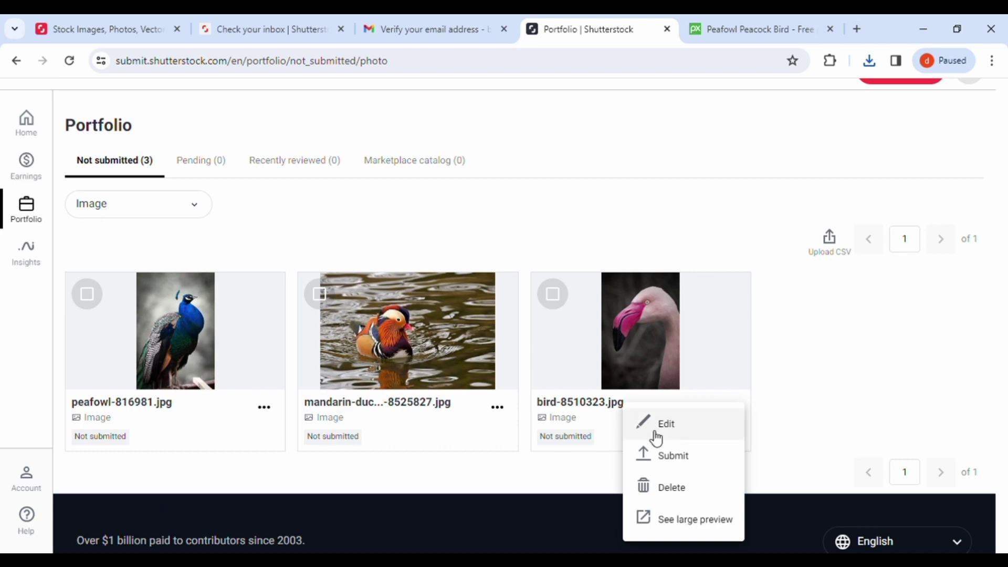
left_click(678, 435)
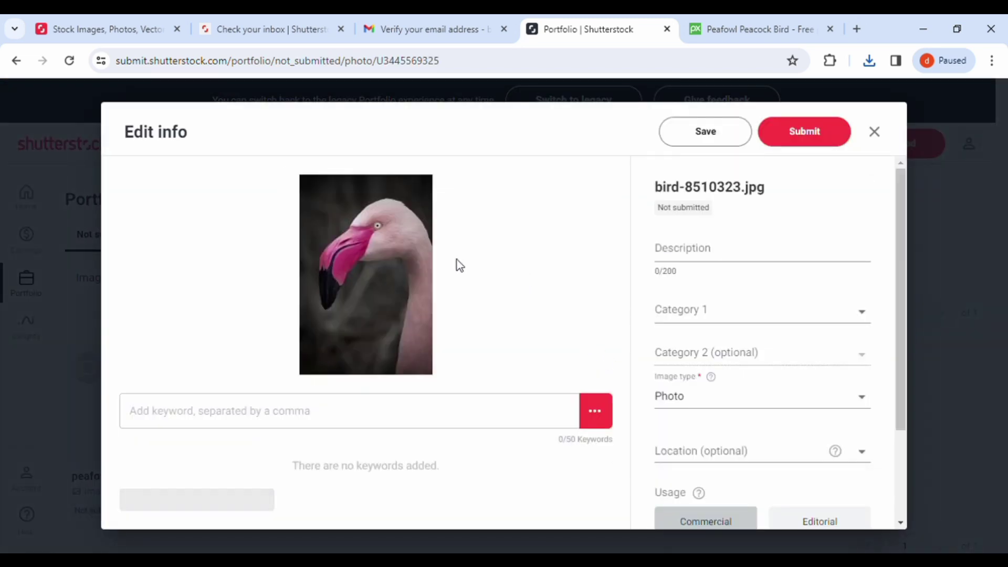
scroll(220, 407, "down", 3)
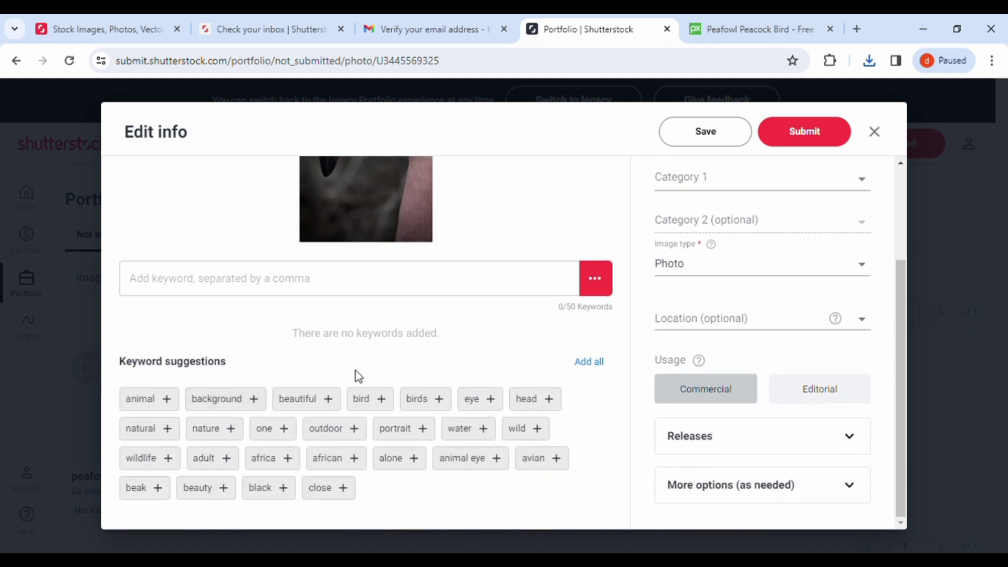
scroll(355, 376, "up", 2)
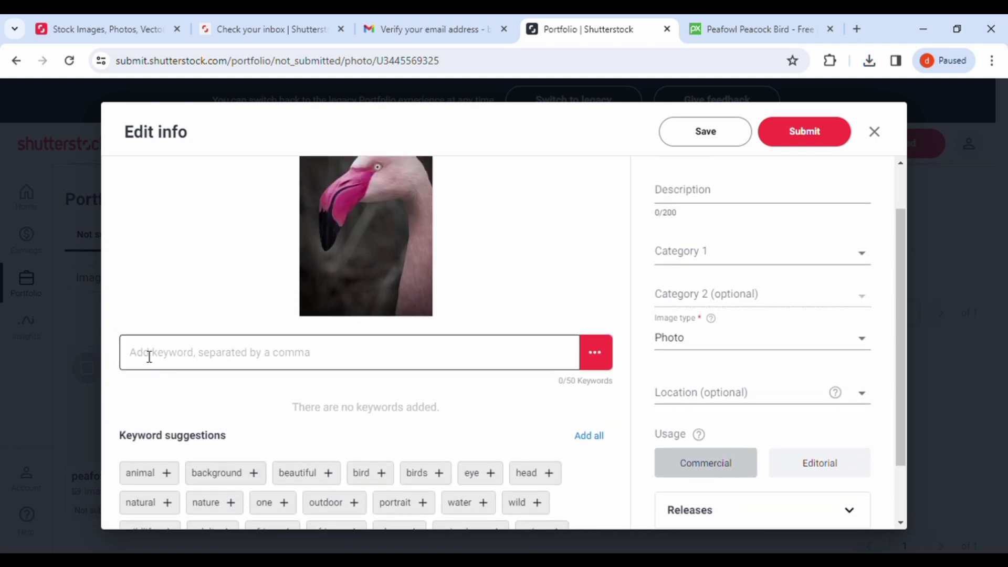
scroll(315, 359, "down", 2)
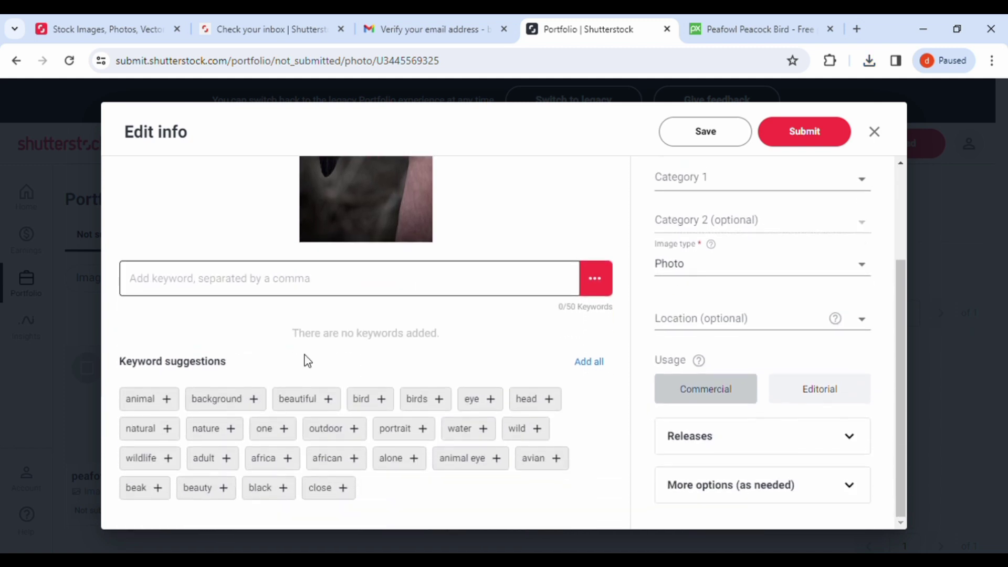
Step: Add the 25 suggested keywords, from animal, background and bird through beak, black and close
left_click(171, 405)
left_click(191, 410)
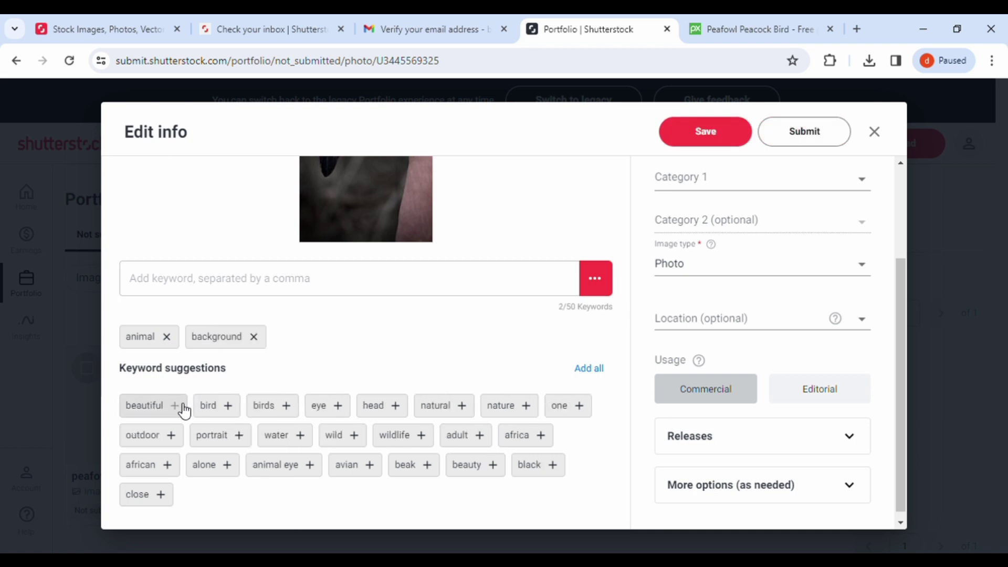
left_click(185, 411)
left_click(158, 419)
left_click(161, 419)
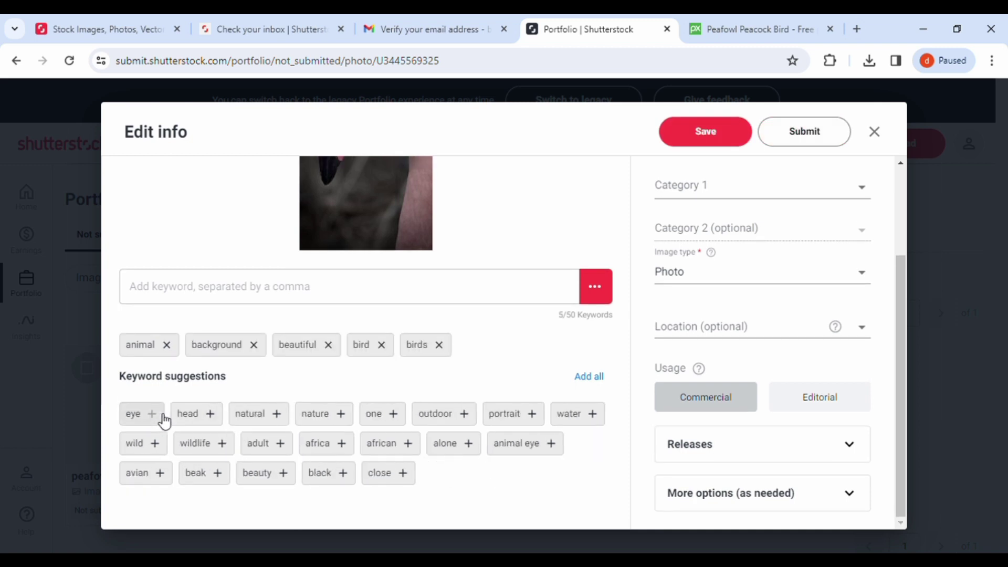
left_click(159, 418)
left_click(160, 418)
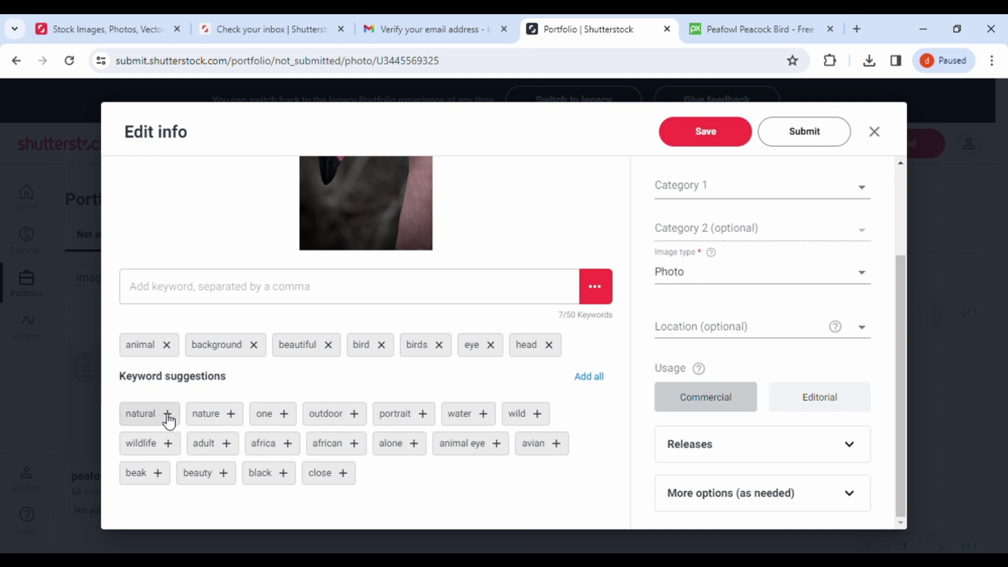
left_click(168, 419)
left_click(167, 447)
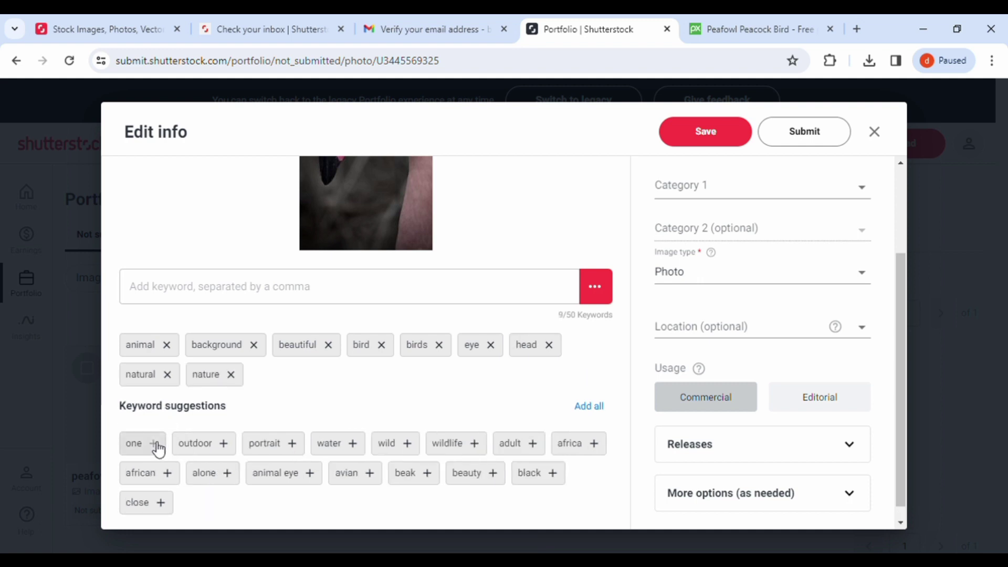
left_click(158, 447)
left_click(166, 447)
left_click(171, 447)
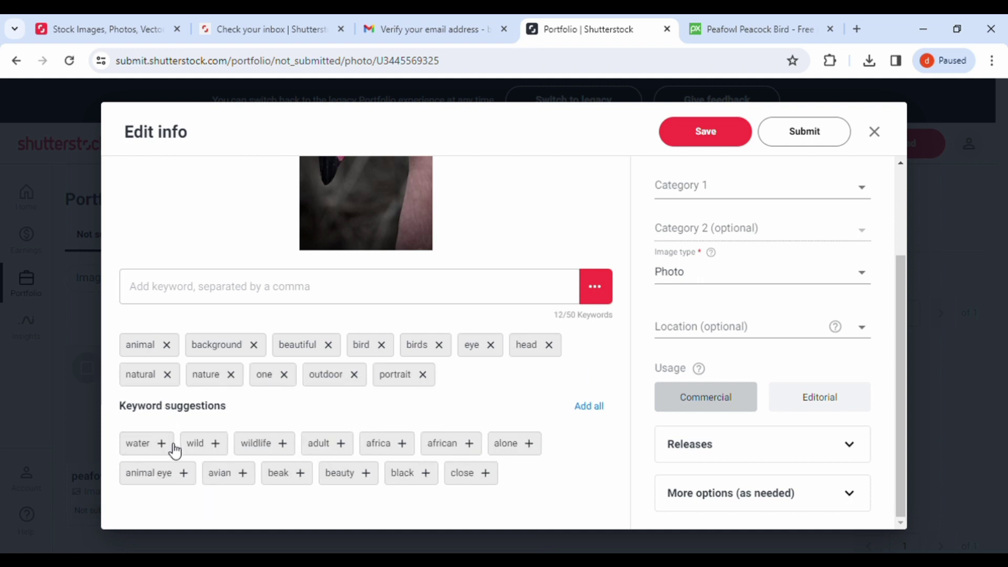
left_click(172, 447)
left_click(168, 447)
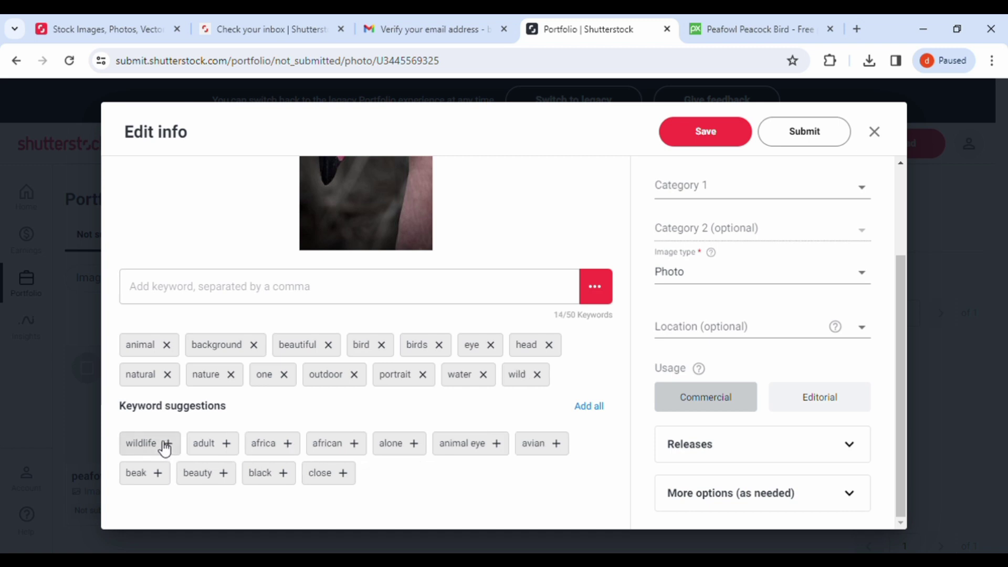
left_click(164, 445)
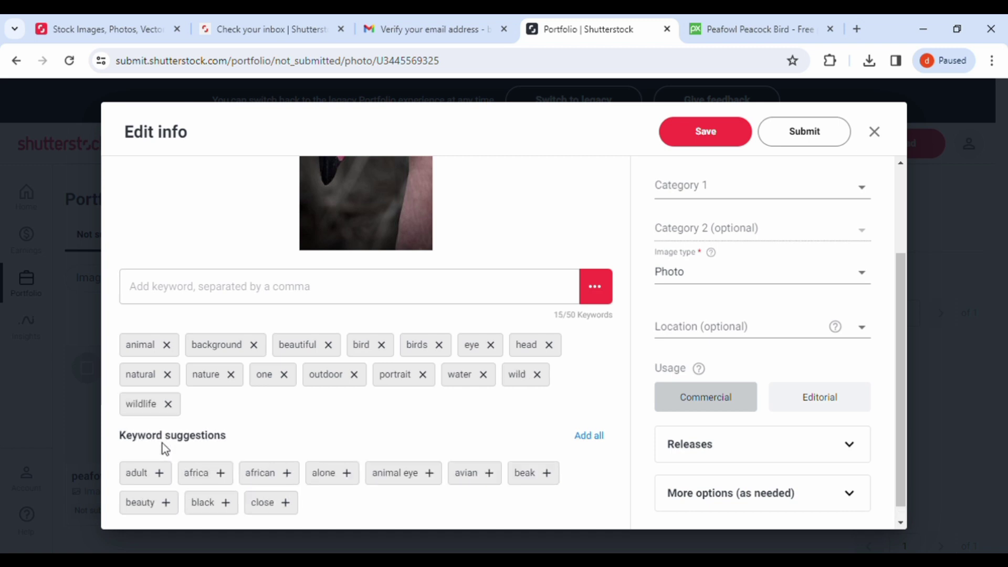
left_click(163, 474)
left_click(164, 475)
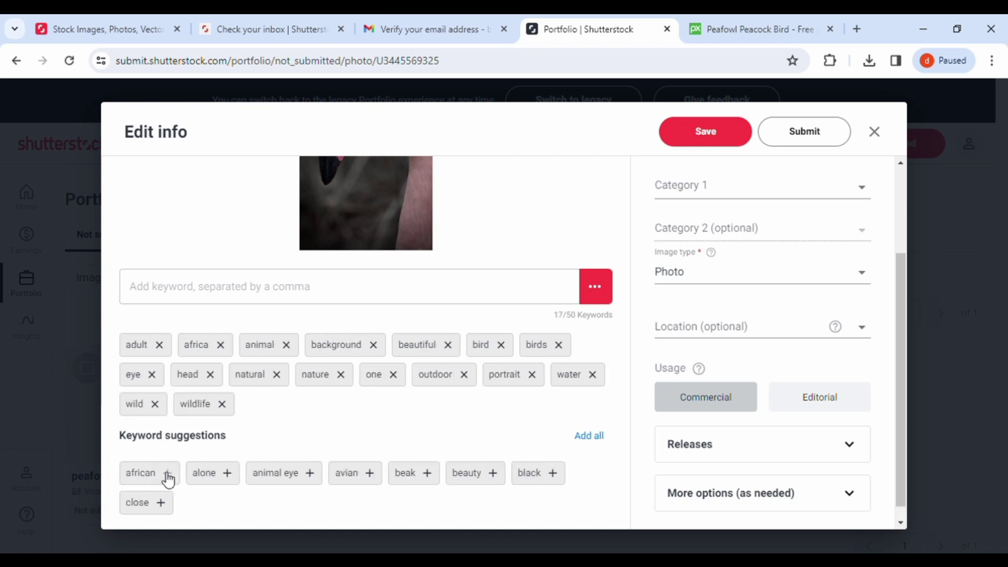
left_click(167, 476)
left_click(168, 480)
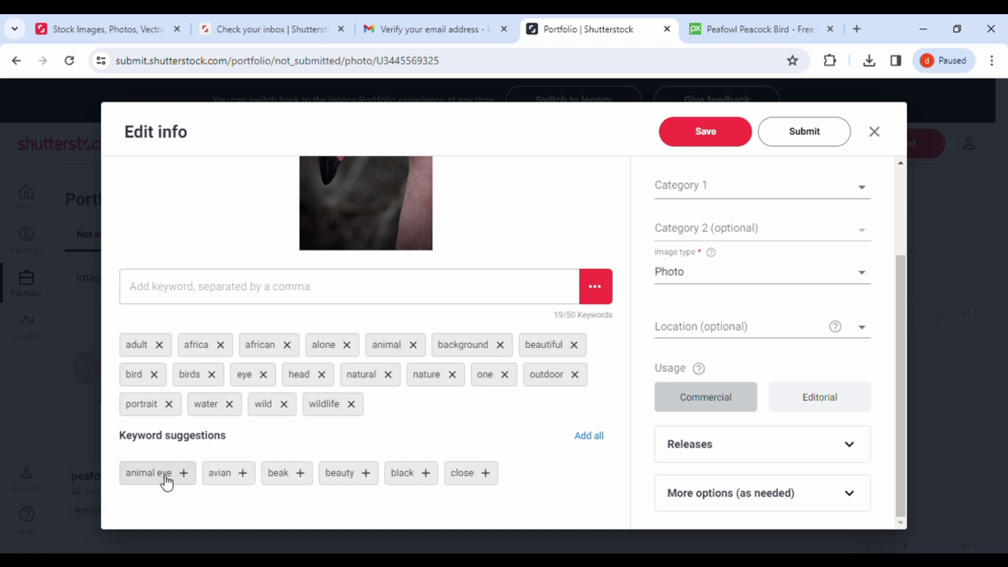
left_click(180, 478)
left_click(171, 473)
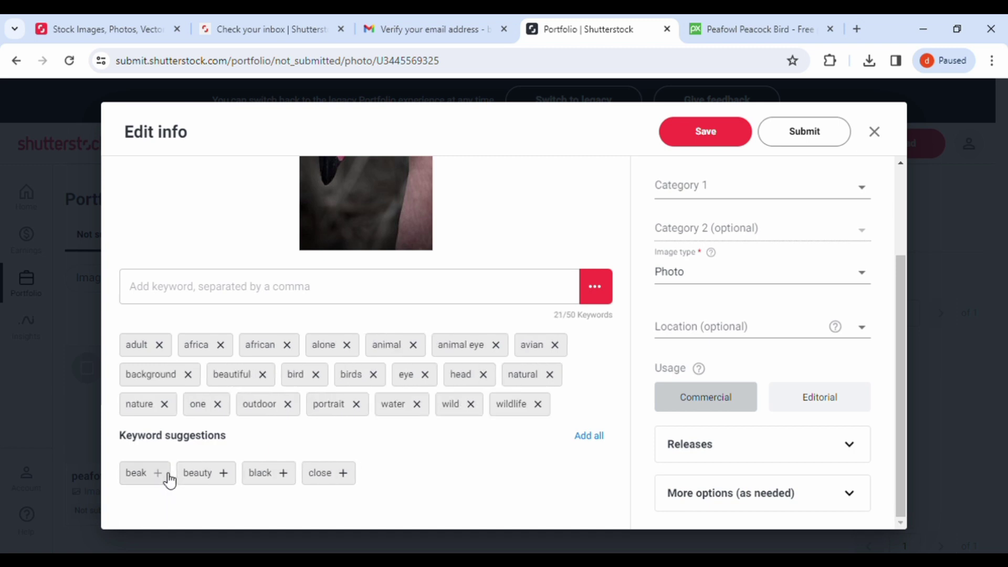
left_click(158, 479)
left_click(175, 506)
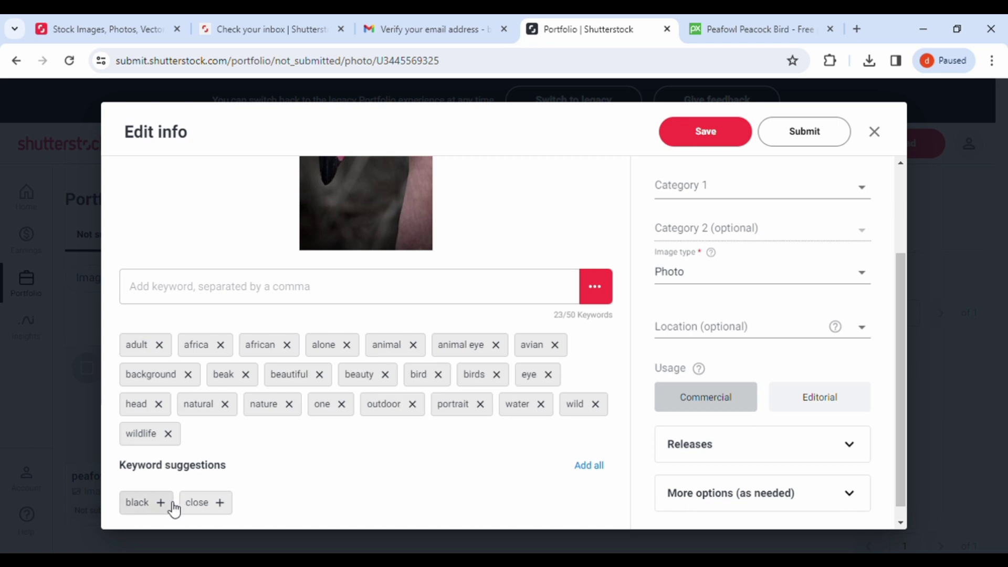
left_click(179, 504)
left_click(167, 506)
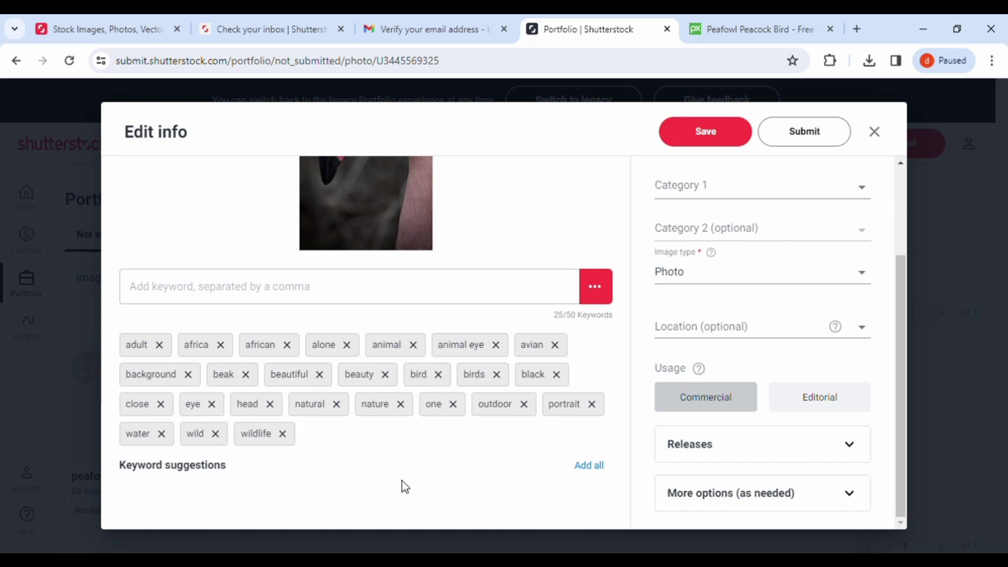
Step: Type 'bird' into the custom keyword field and leave the entry
left_click(314, 297)
type("bird")
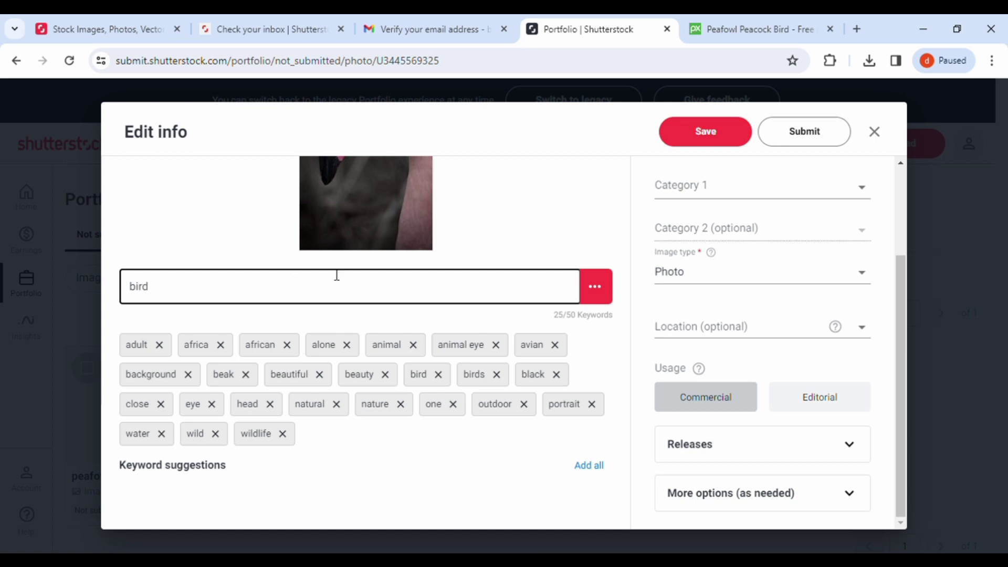
left_click(622, 354)
scroll(622, 354, "up", 3)
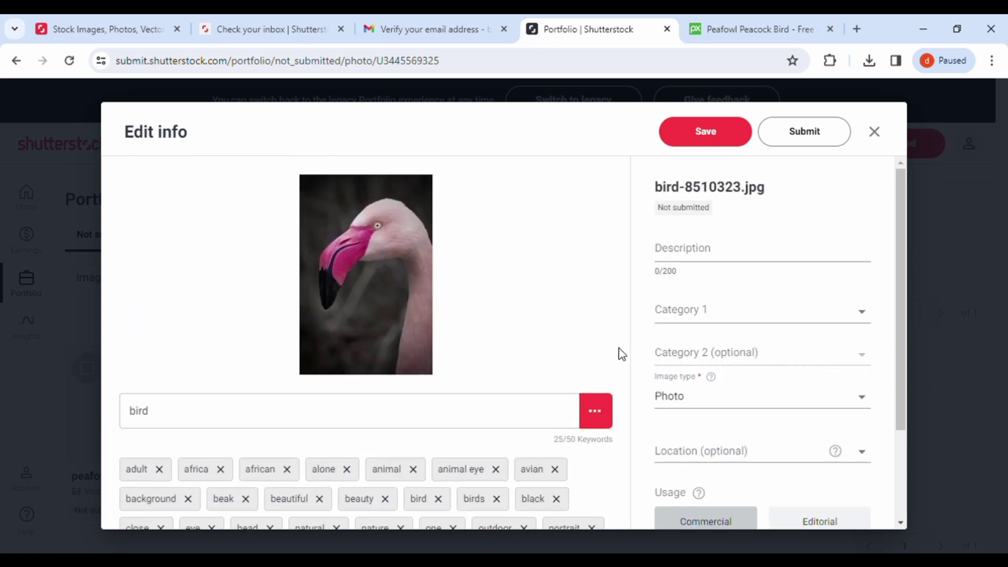
Step: Enter 'bird' as the description and set Category 1 to Nature
left_click(706, 253)
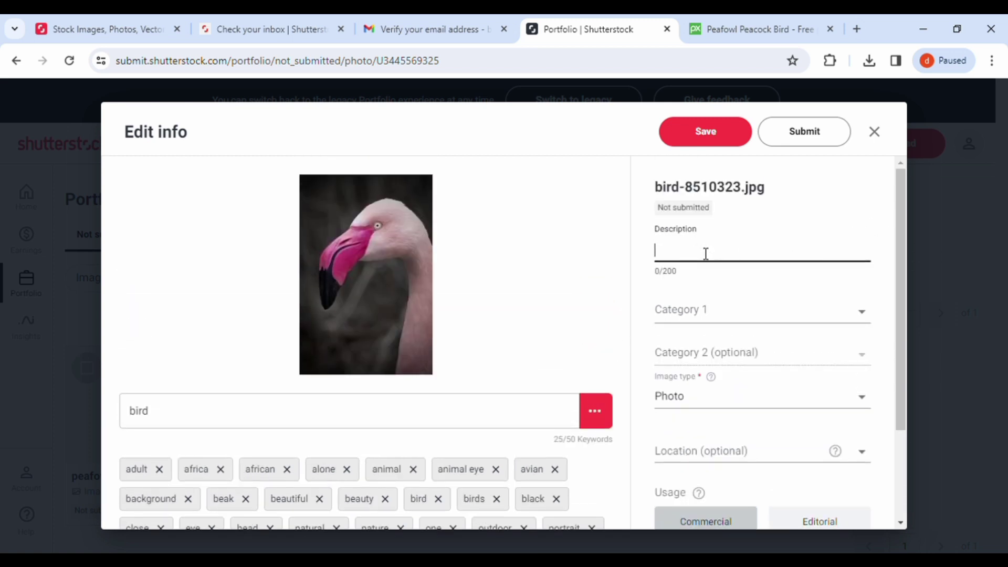
type("bird")
left_click(728, 320)
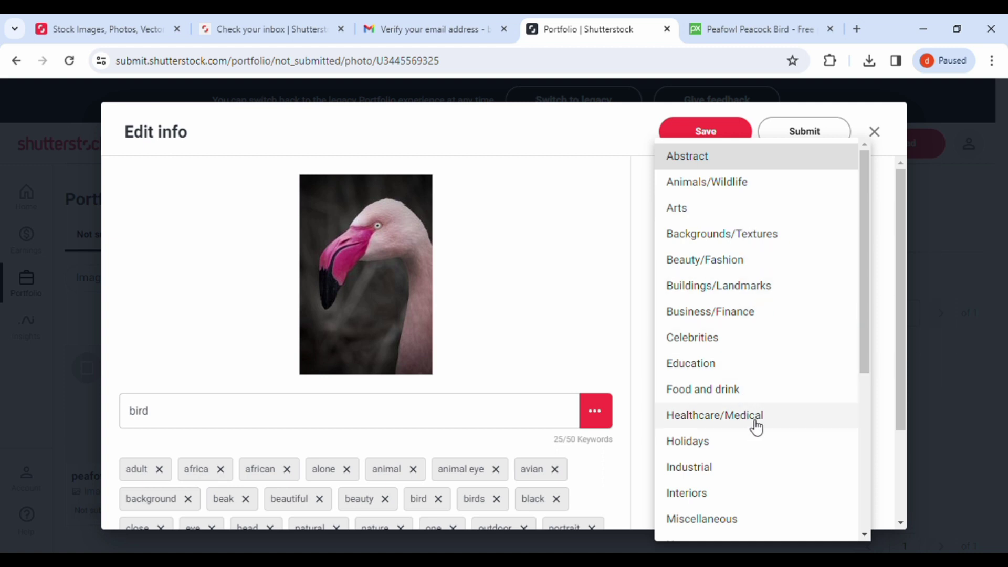
scroll(755, 426, "down", 1)
scroll(742, 445, "down", 1)
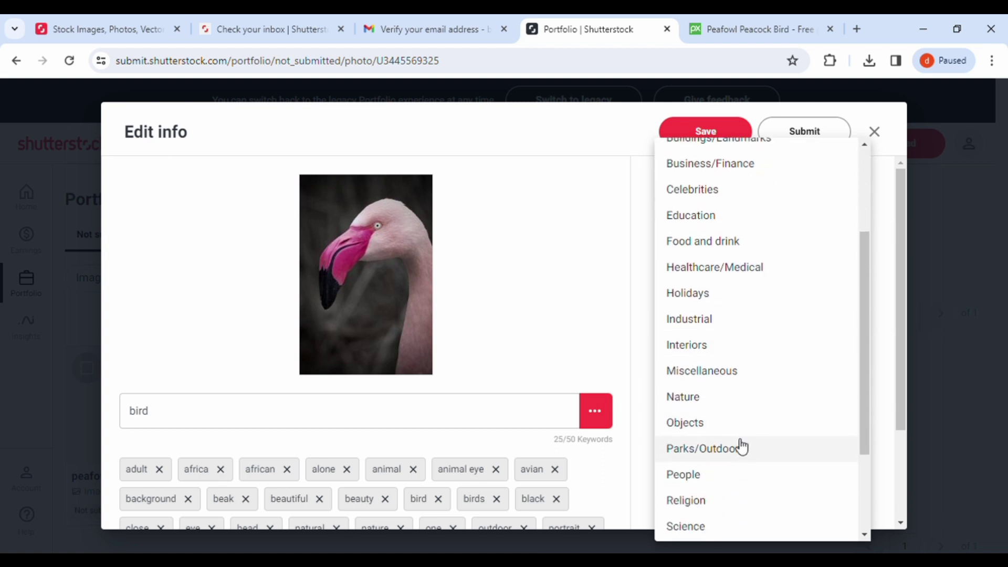
left_click(732, 410)
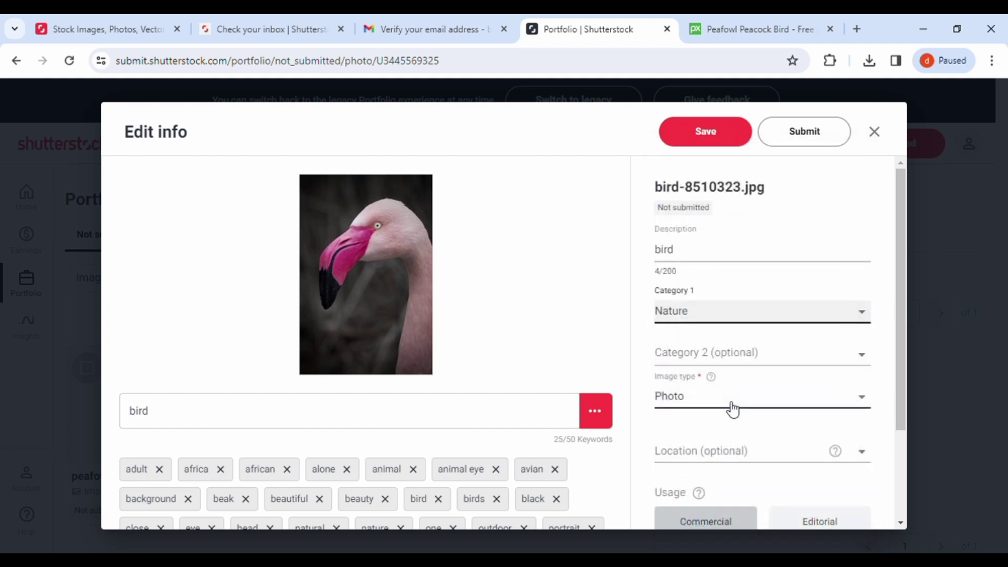
Step: Keep Photo as the image type and save the flamingo photo's details
left_click(811, 399)
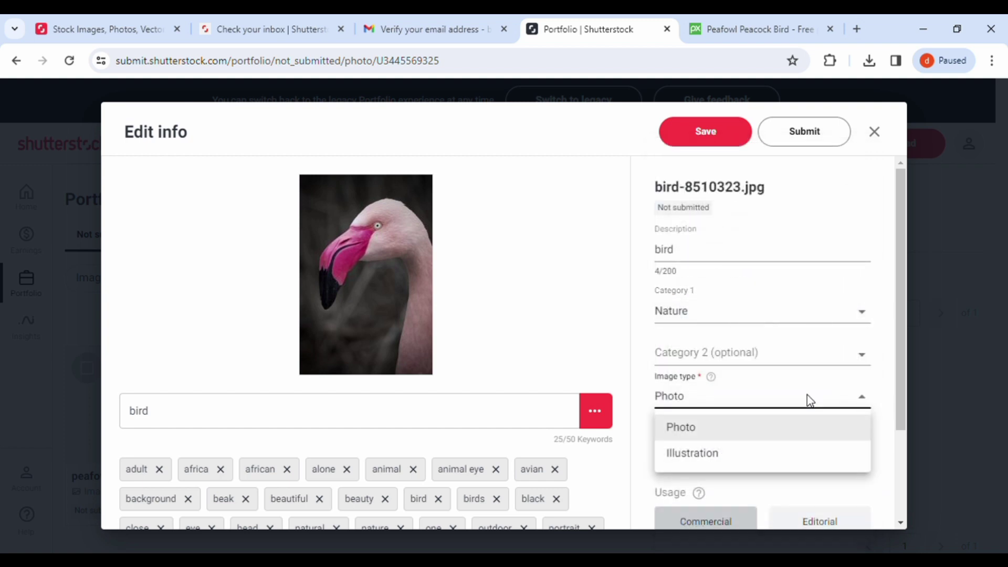
left_click(794, 426)
scroll(737, 427, "down", 1)
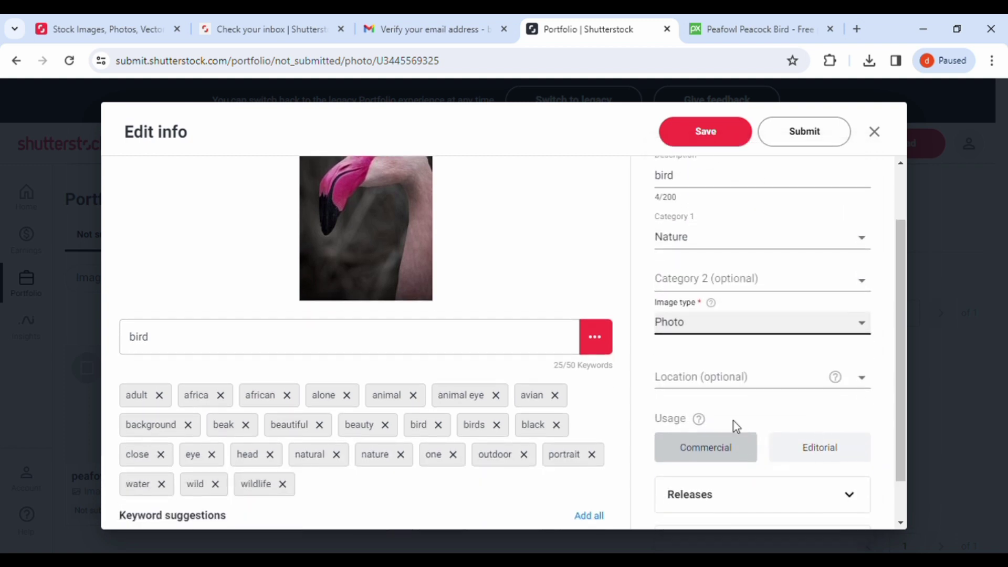
left_click(708, 387)
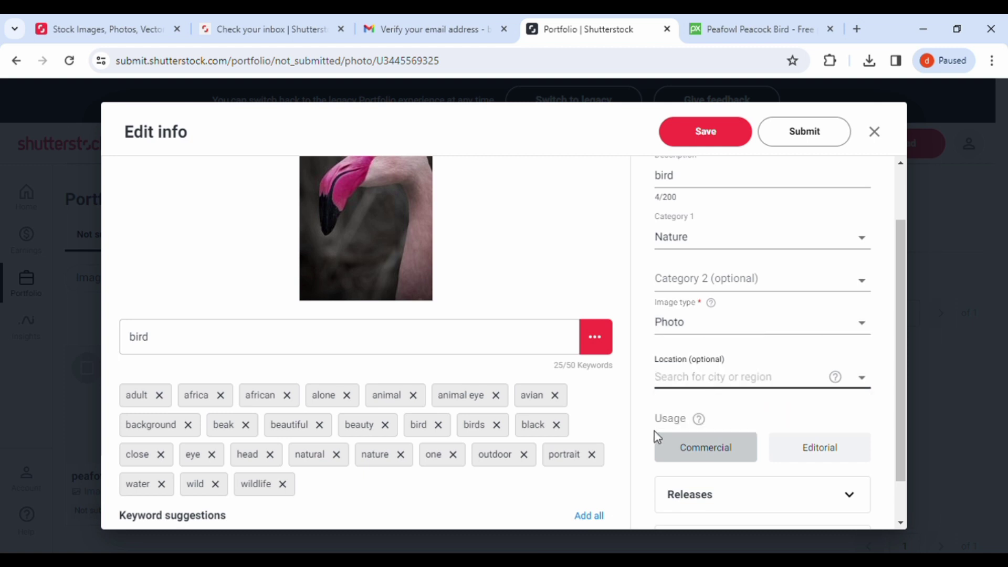
scroll(777, 457, "down", 1)
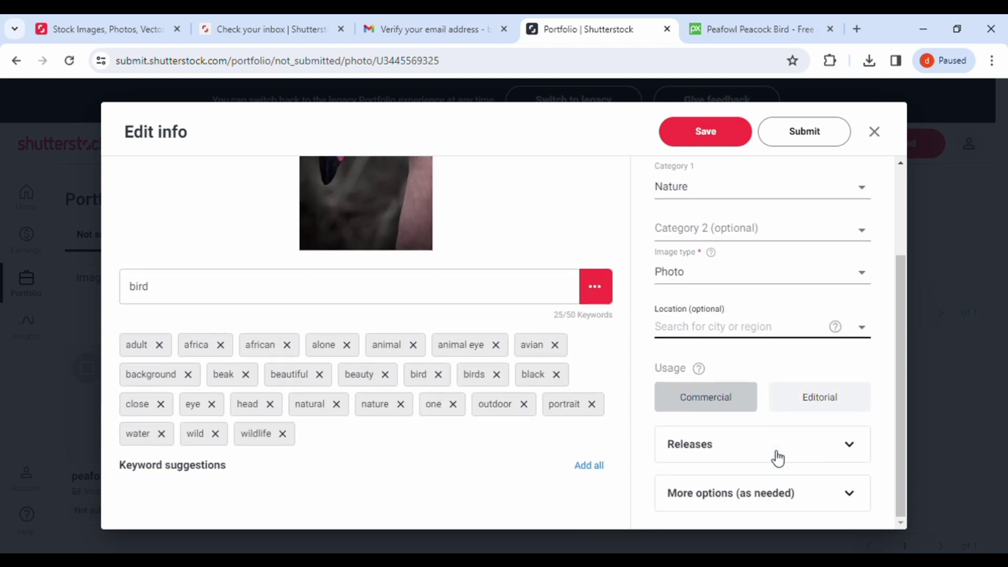
scroll(801, 462, "up", 2)
left_click(688, 134)
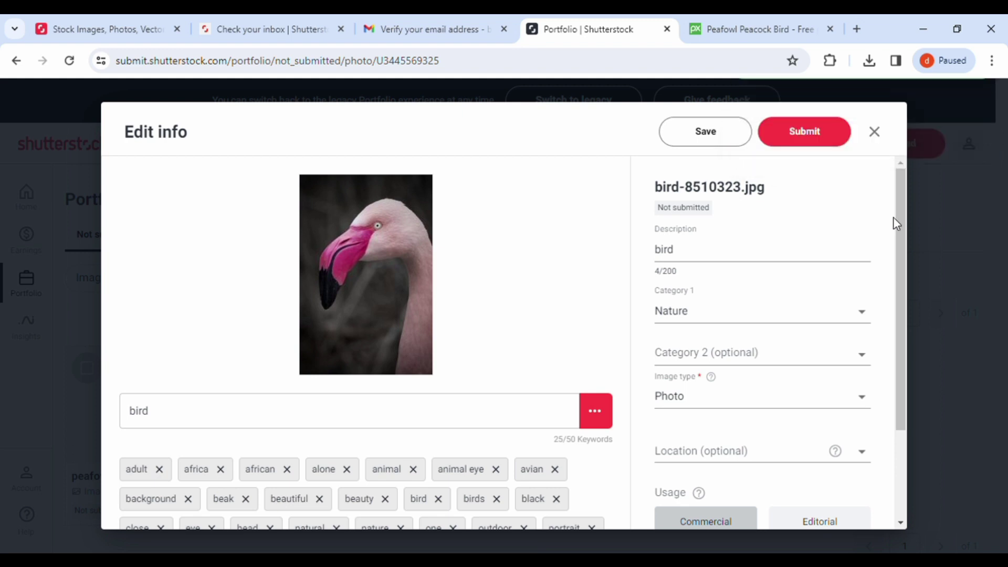
Step: Replace the flamingo's 'bird' description with 'a very beautiful bird its looks so attractive'
left_click(812, 141)
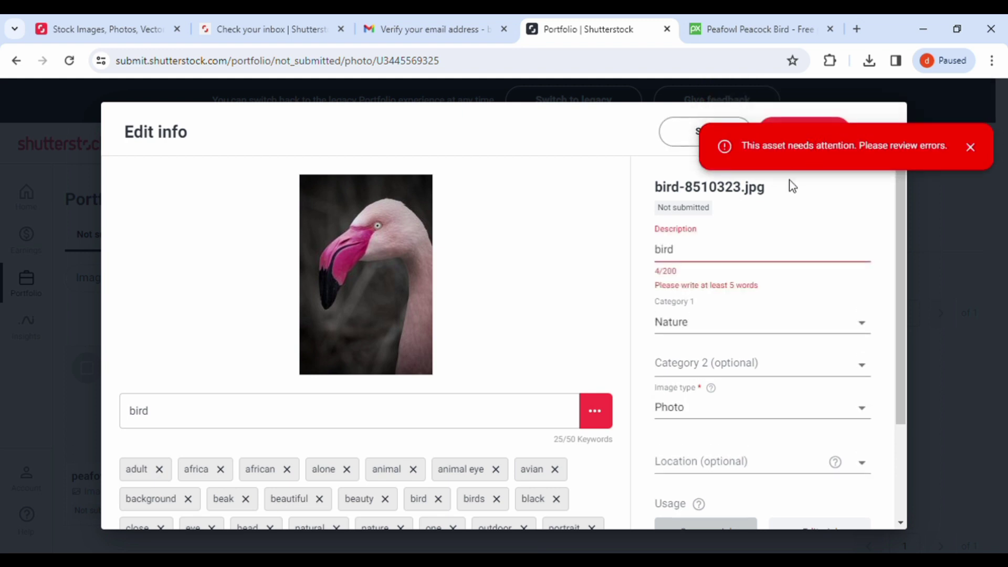
left_click(718, 257)
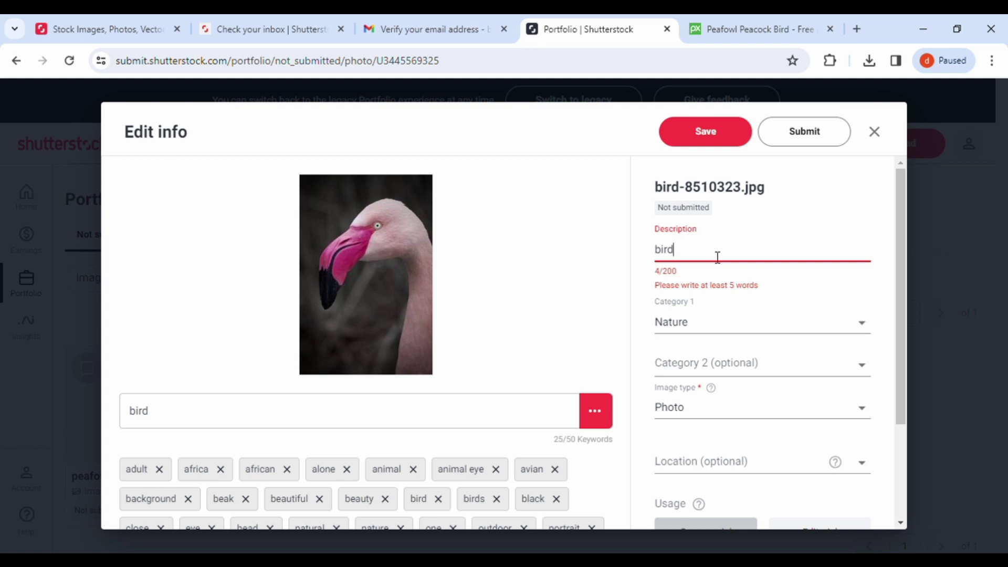
key("BackSpace")
key("BackSpace")
key("BackSpace")
key("BackSpace")
type("a ver")
type("t")
key("BackSpace")
type("y beaut")
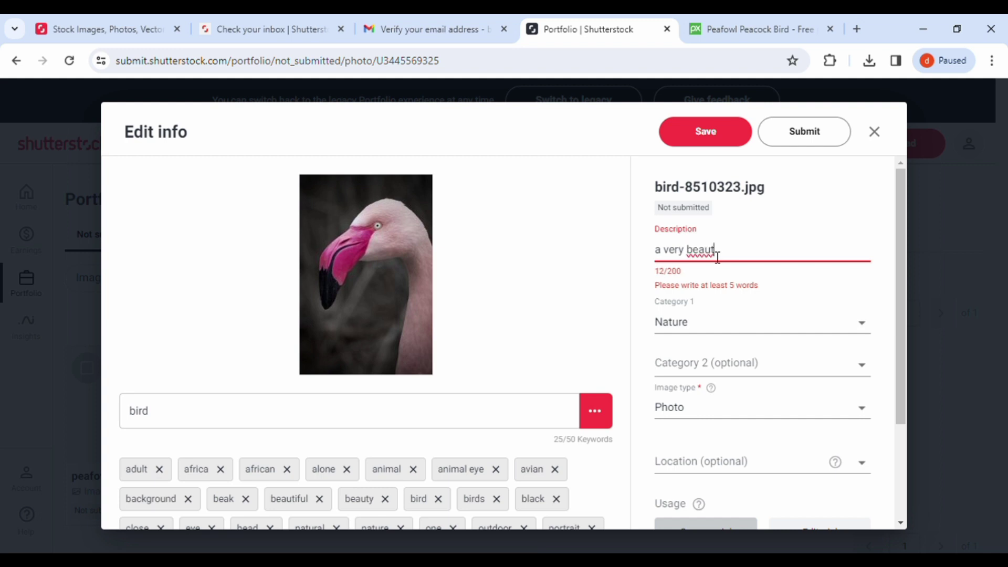
type("ful")
type(" i")
type("bird ")
type("its ")
type("loo")
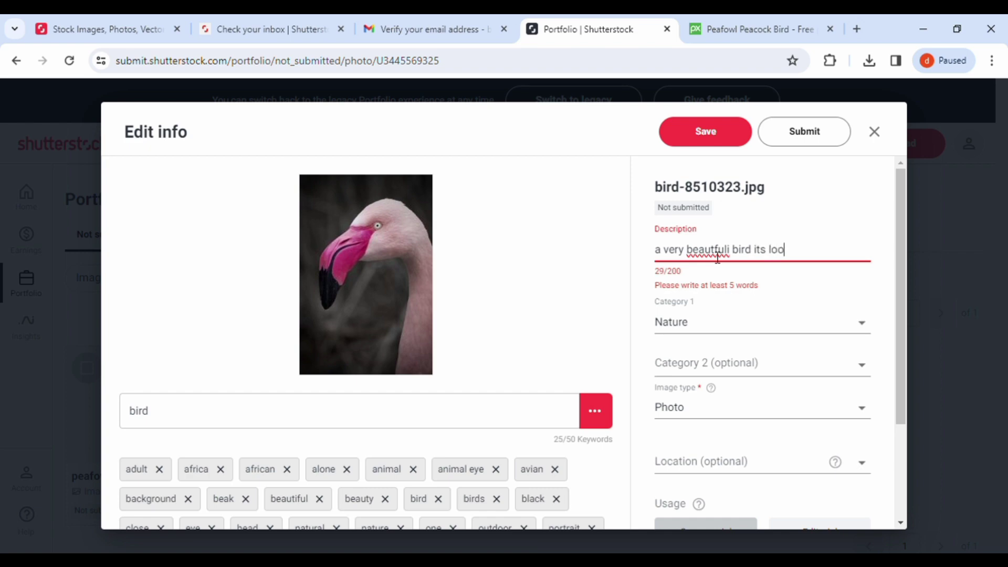
type("ks so")
type("attractive")
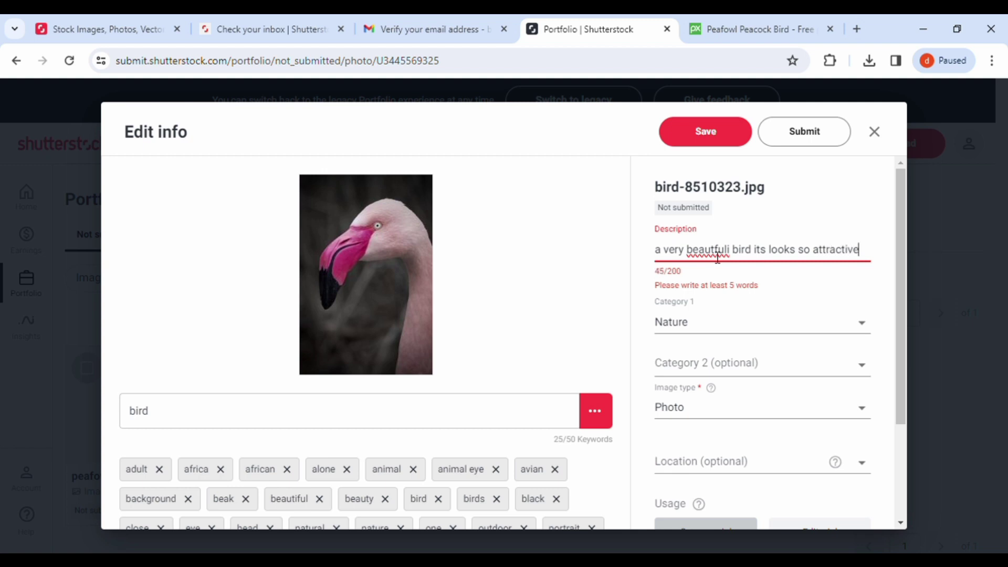
Step: Correct the misspelled word to 'beautiful' and save the description
double_click(716, 251)
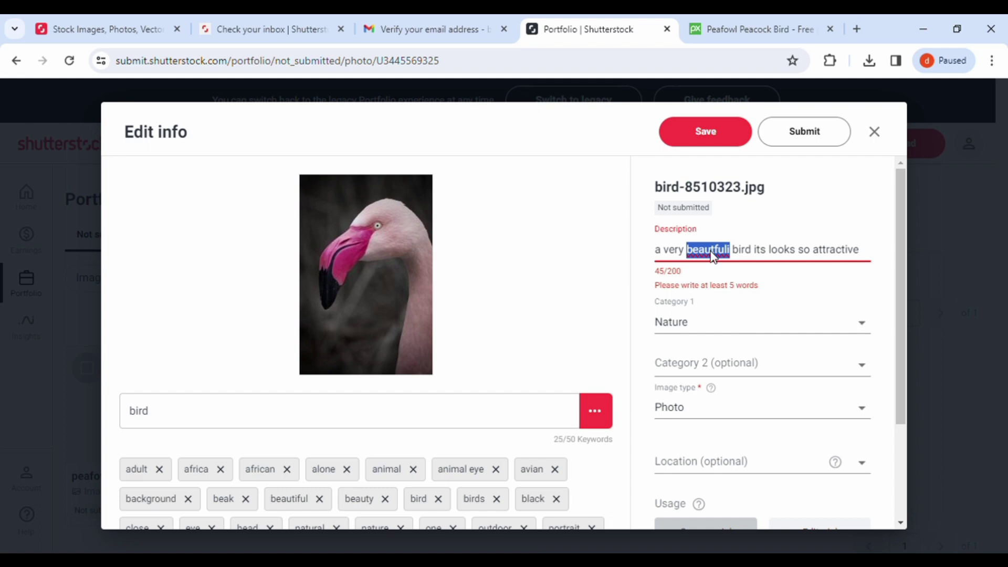
type("beautiful")
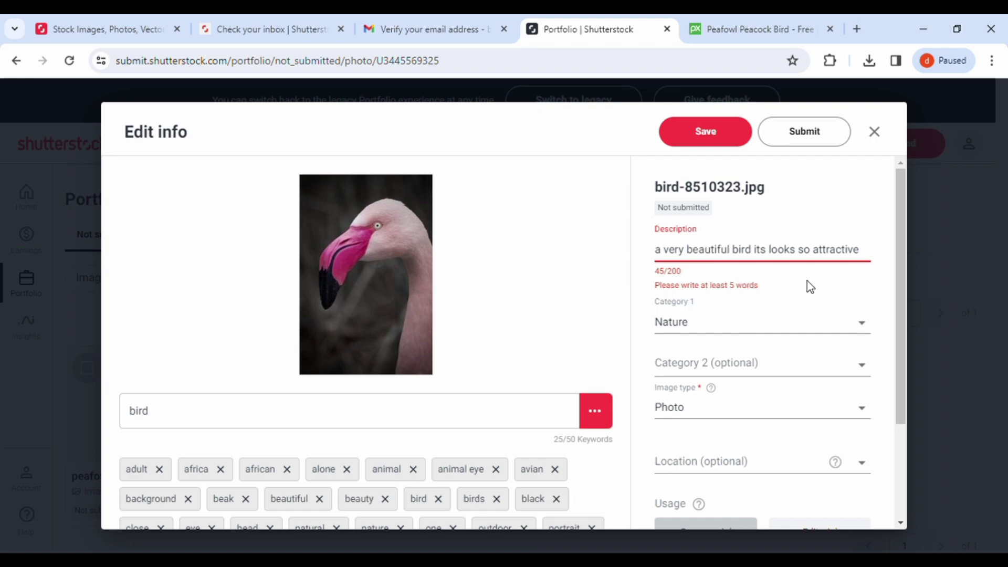
left_click(702, 126)
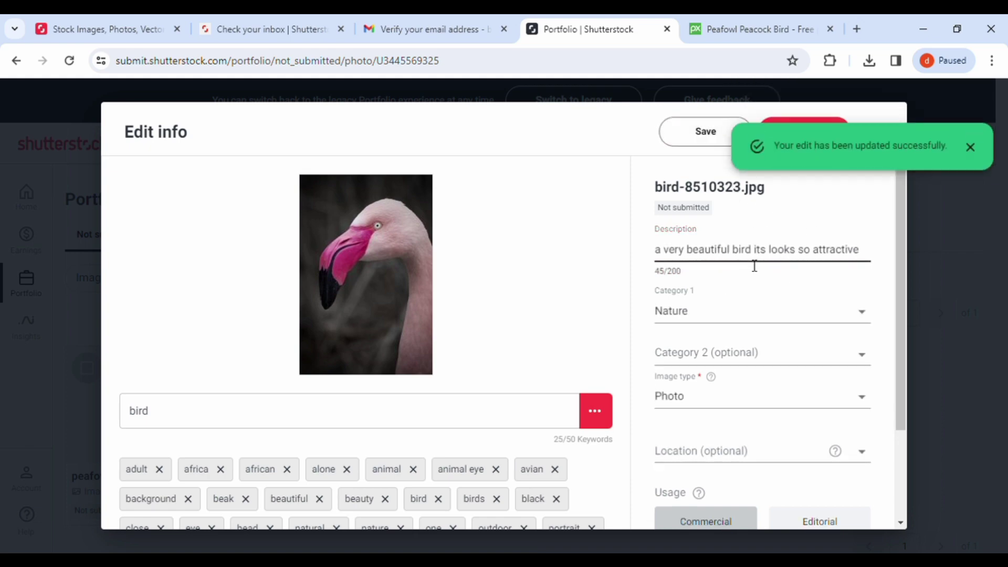
Step: Submit the flamingo photo and reload the Portfolio, confirming it shows under Pending (1)
scroll(754, 266, "down", 3)
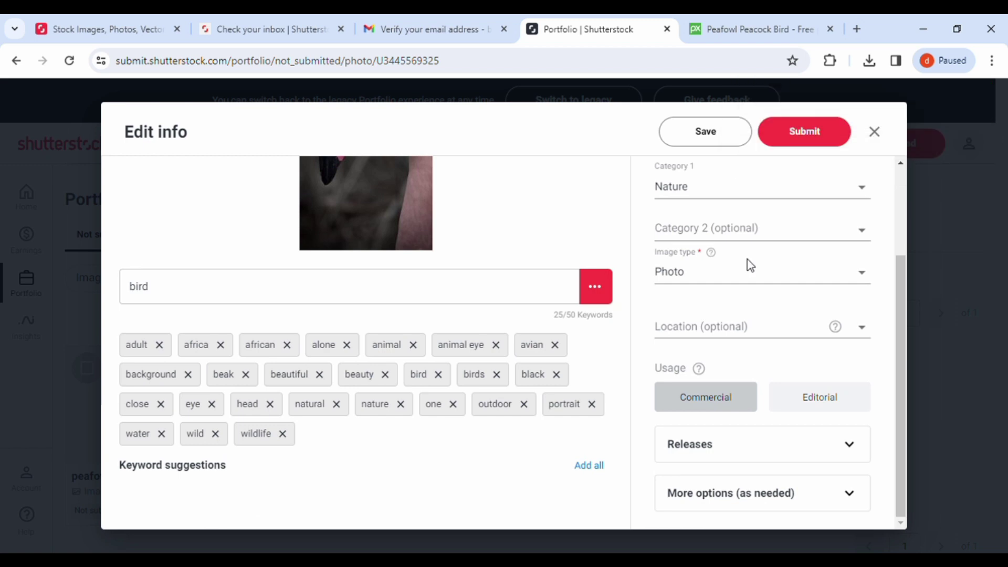
scroll(748, 266, "up", 3)
left_click(817, 134)
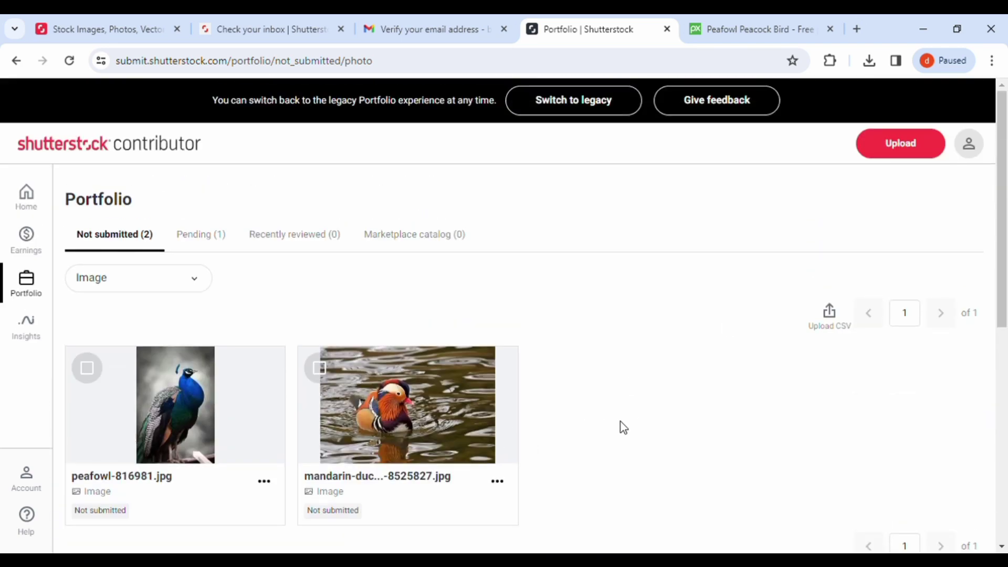
left_click(72, 64)
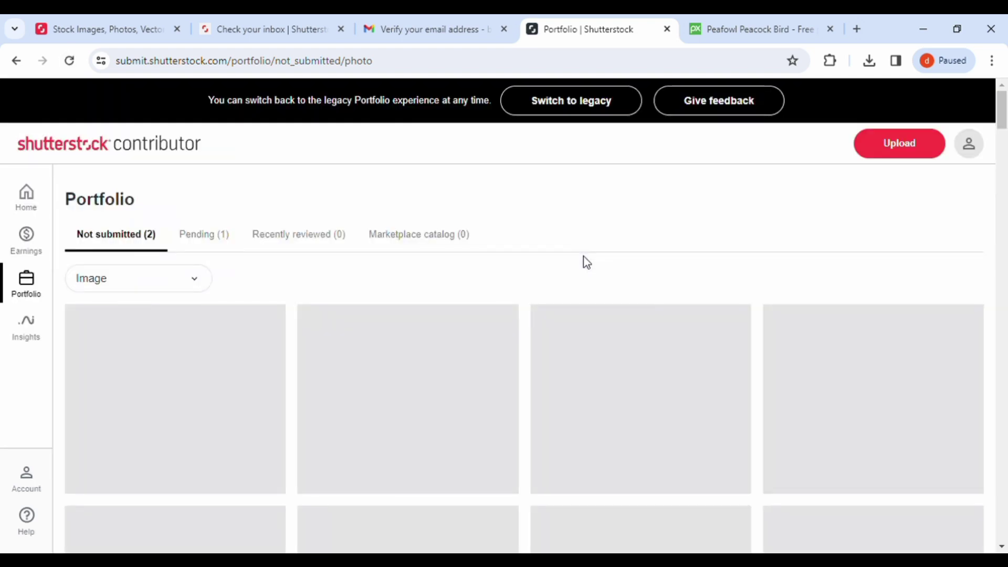
scroll(586, 262, "down", 2)
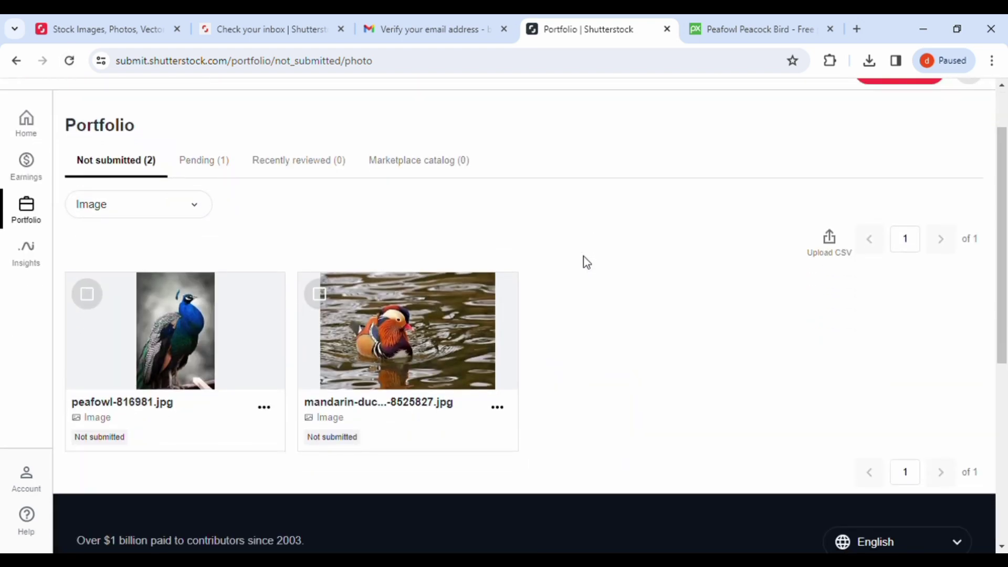
scroll(586, 262, "down", 7)
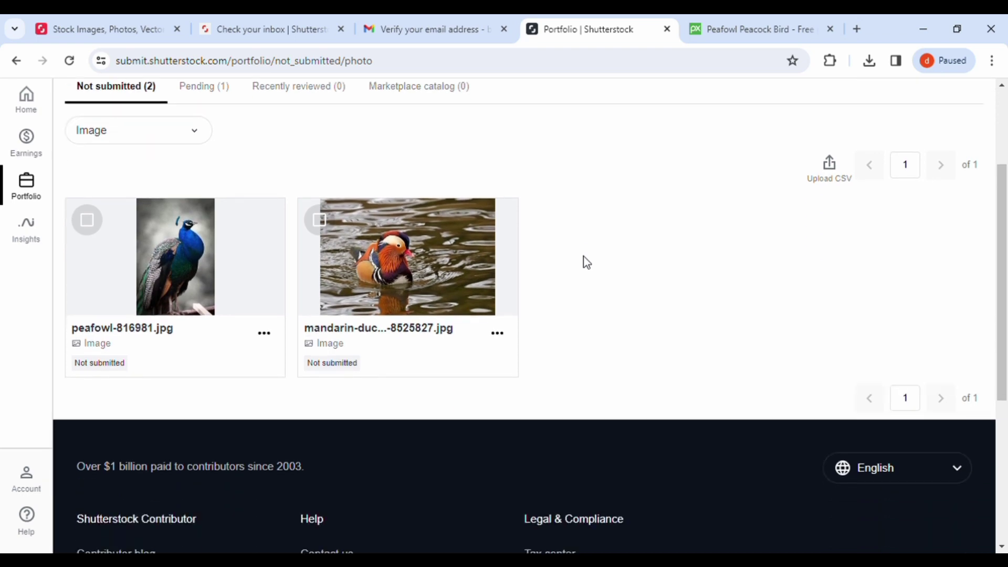
scroll(586, 262, "up", 10)
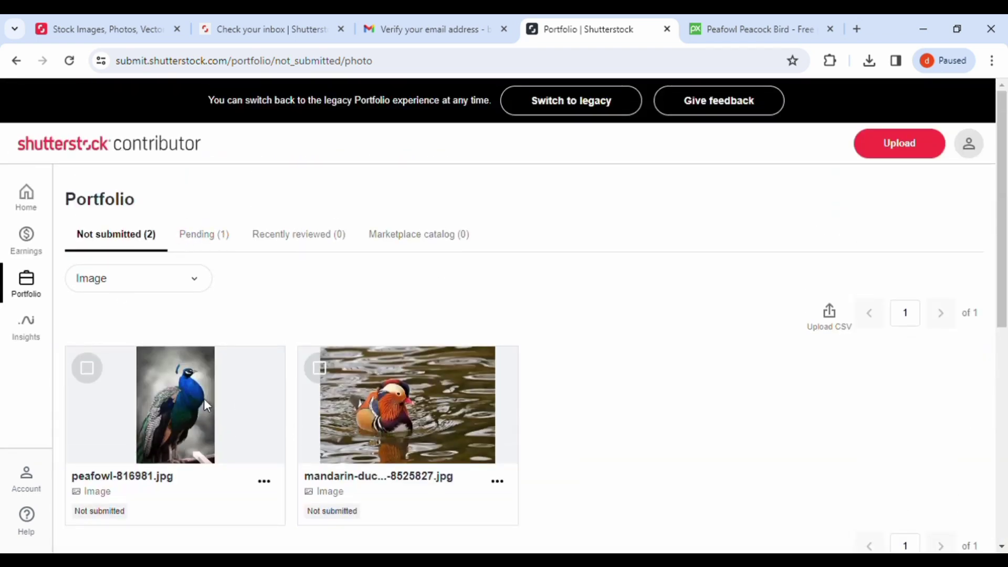
left_click(214, 243)
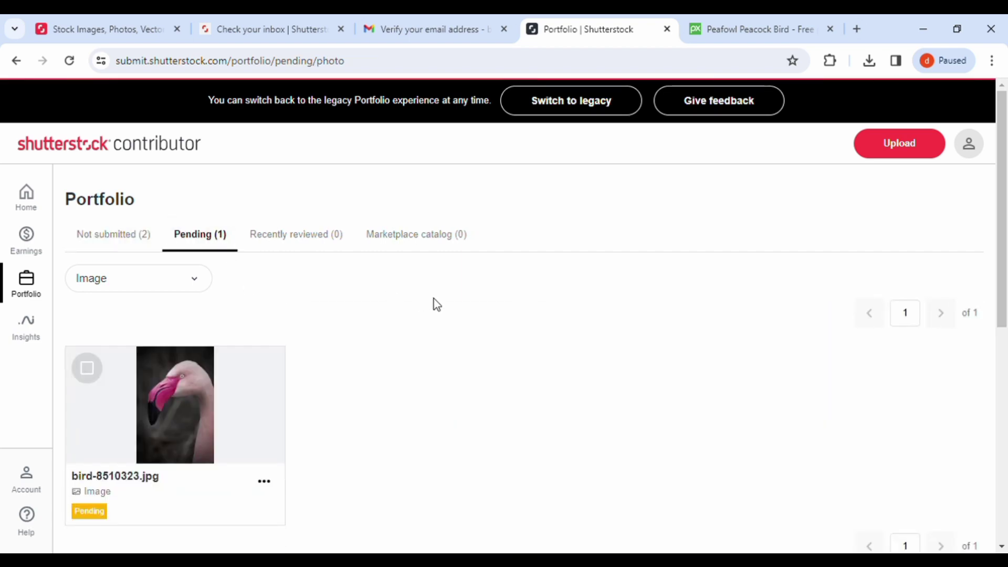
scroll(133, 396, "down", 3)
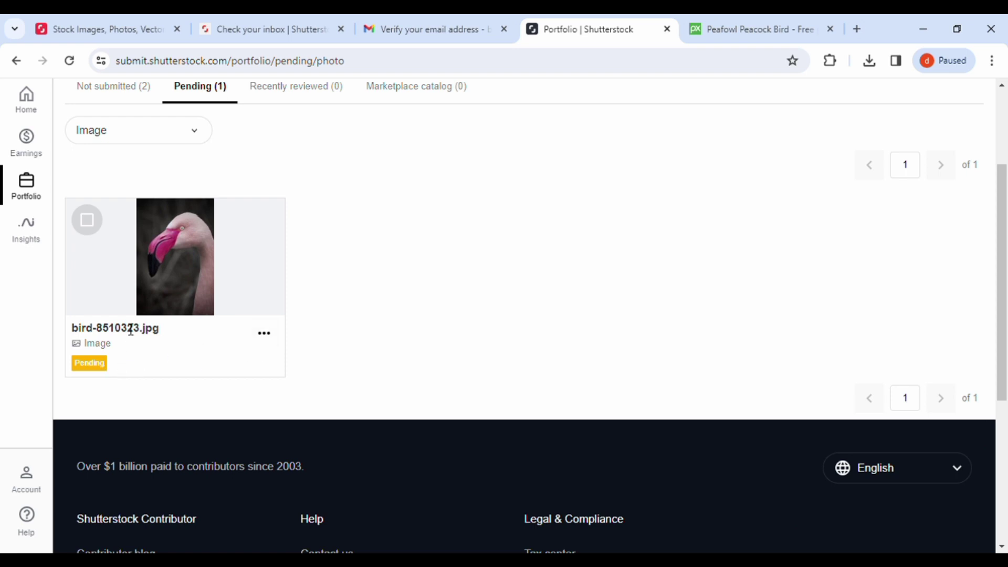
left_click(96, 229)
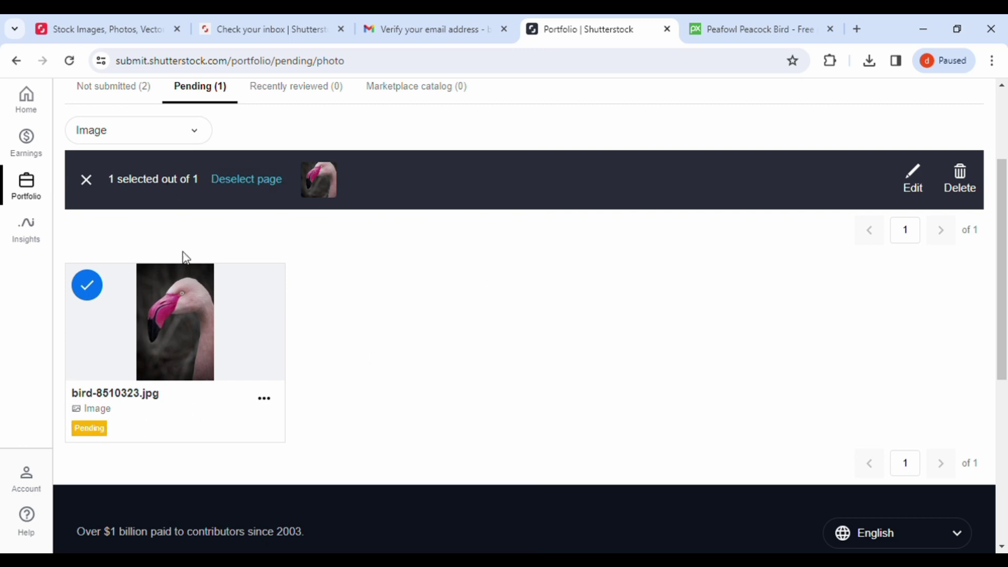
left_click(89, 190)
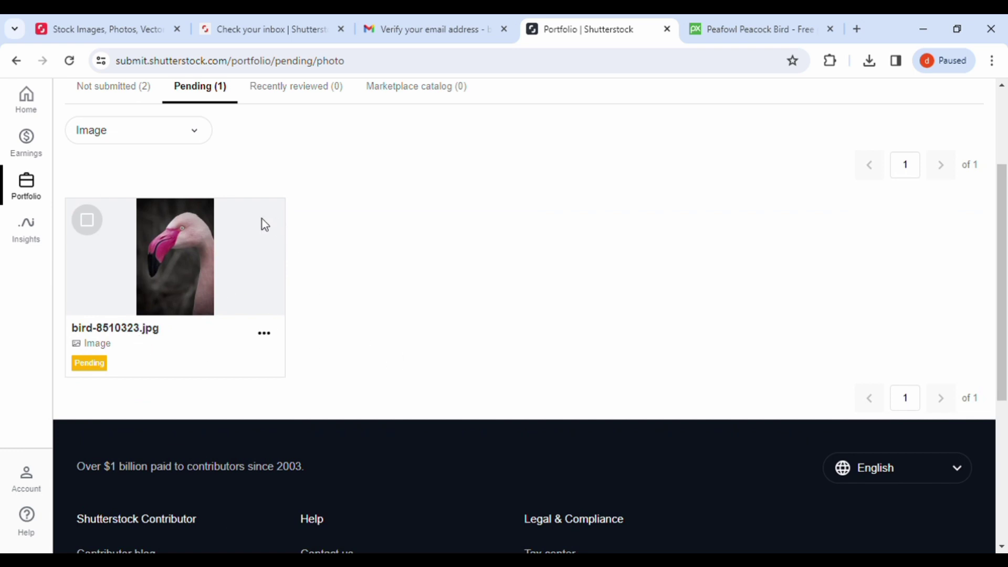
scroll(373, 291, "up", 3)
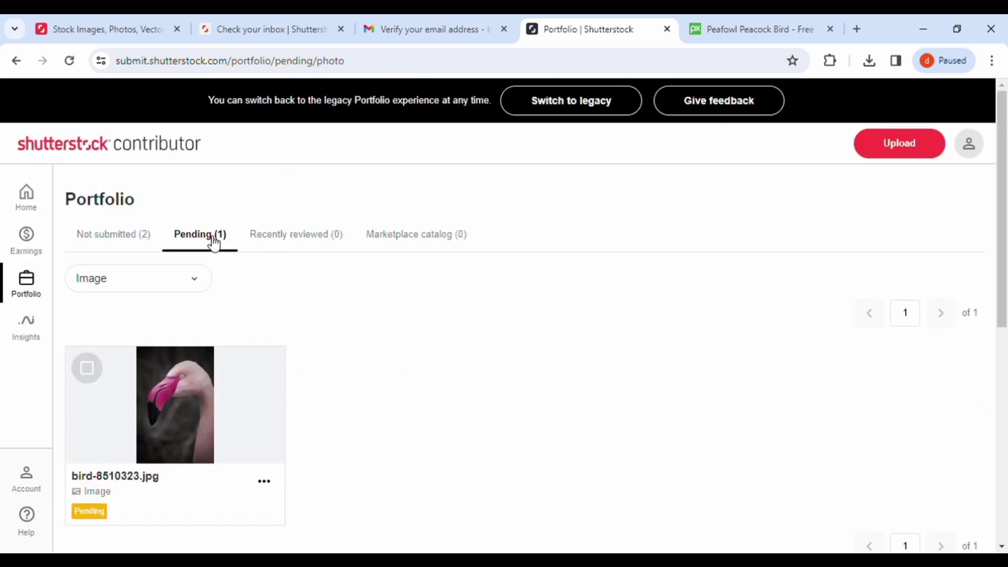
left_click(131, 237)
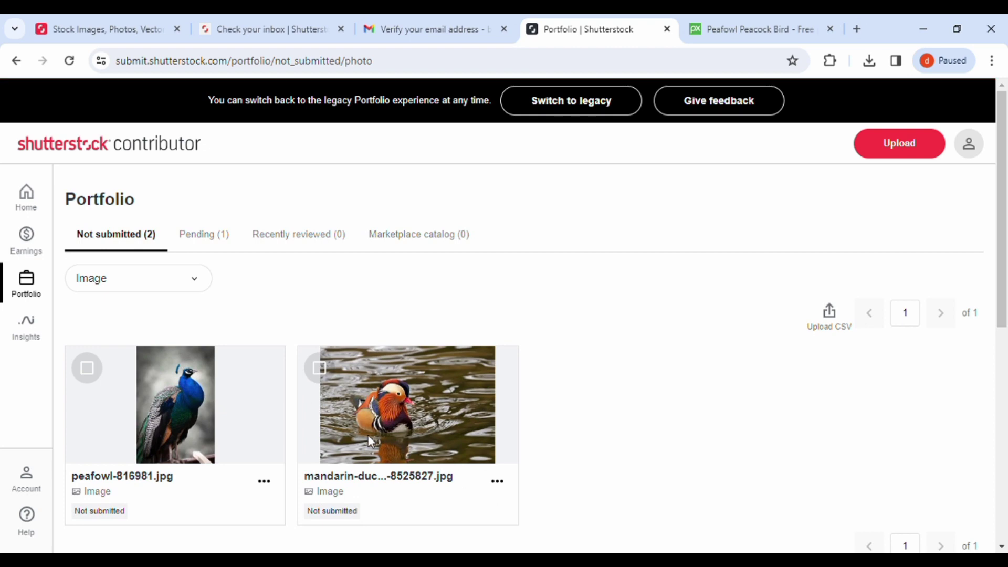
scroll(592, 405, "down", 2)
scroll(592, 405, "up", 2)
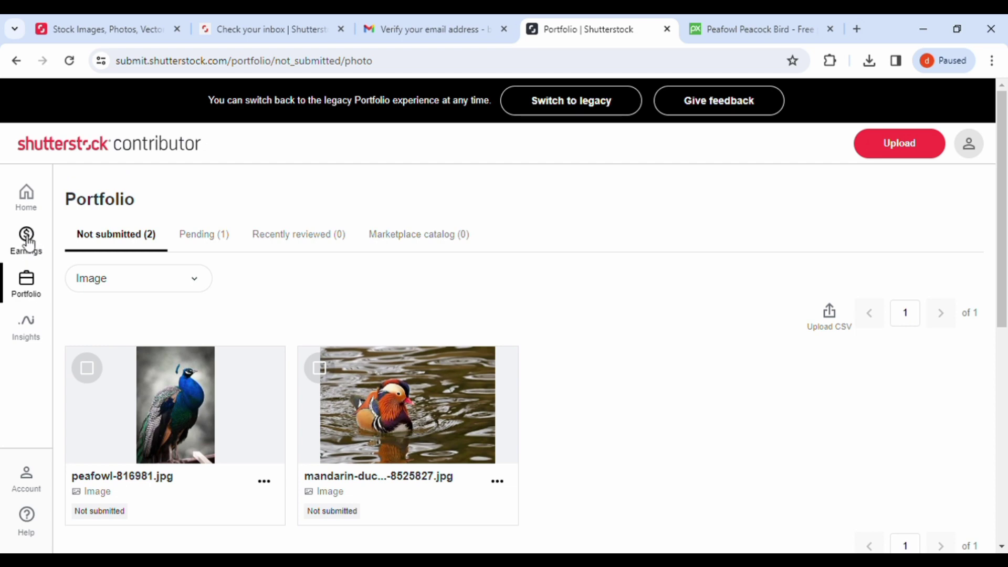
Step: Open the Earnings summary and review the $0.00 totals and empty February 2024 earnings
left_click(30, 245)
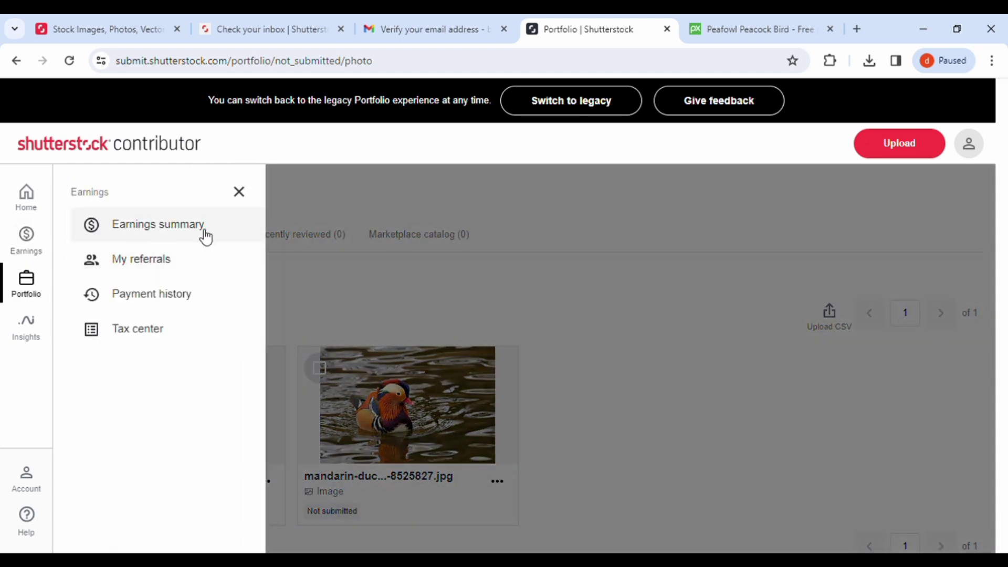
left_click(164, 232)
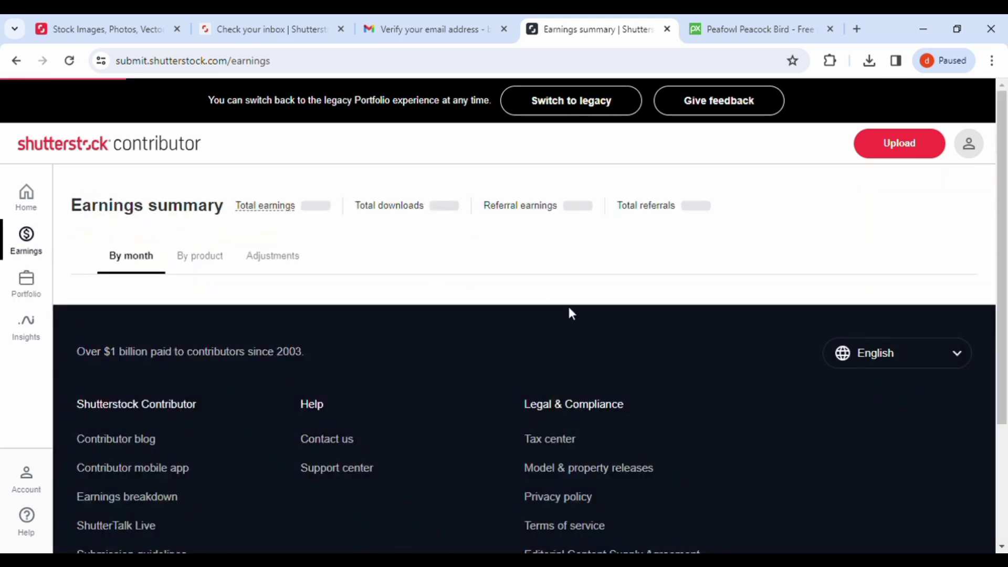
scroll(780, 310, "down", 7)
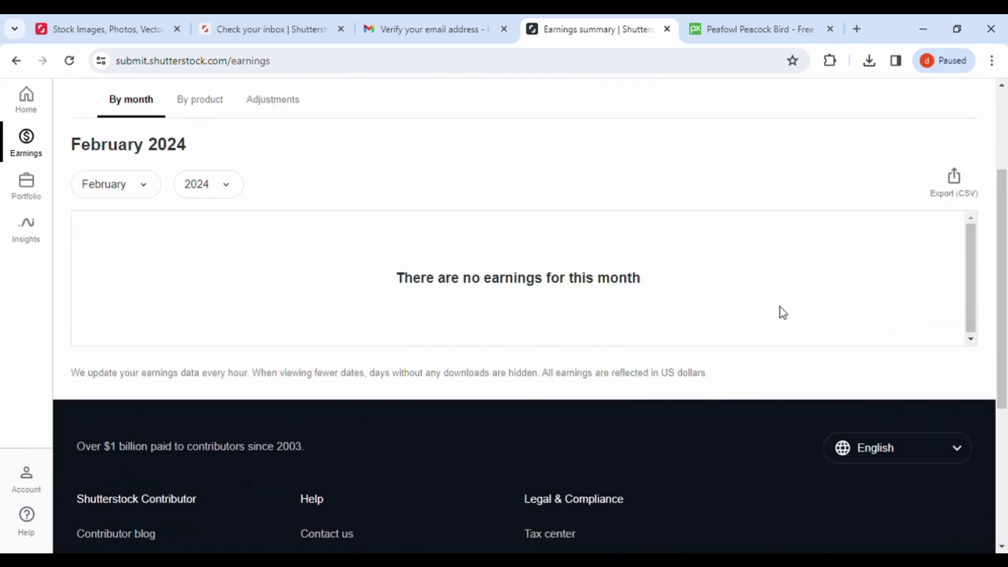
scroll(779, 310, "up", 7)
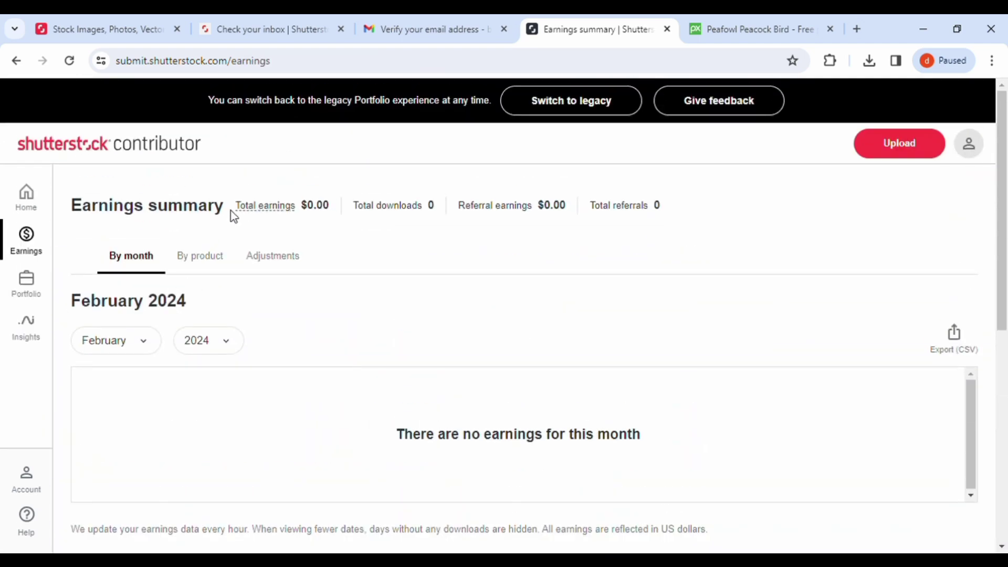
mouse_move(293, 217)
left_click(33, 251)
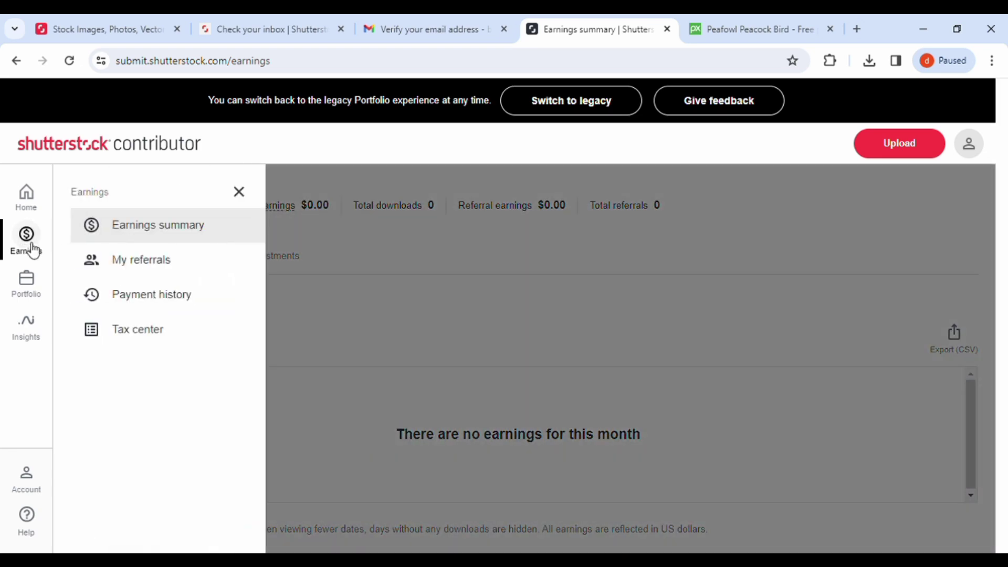
Step: Open My Referrals and copy the 'Share your work with buyers' referral link
left_click(135, 265)
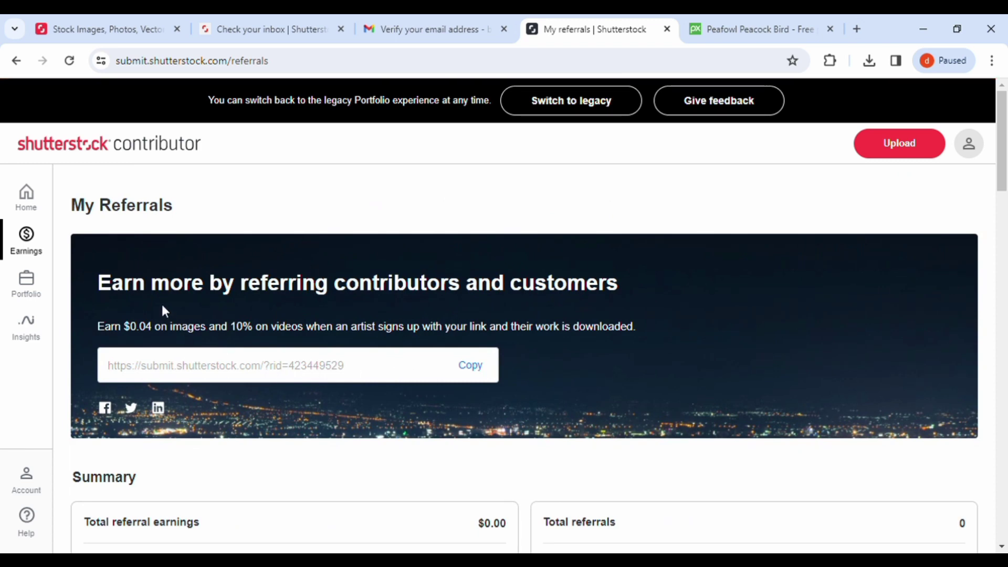
left_click_drag(96, 285, 645, 303)
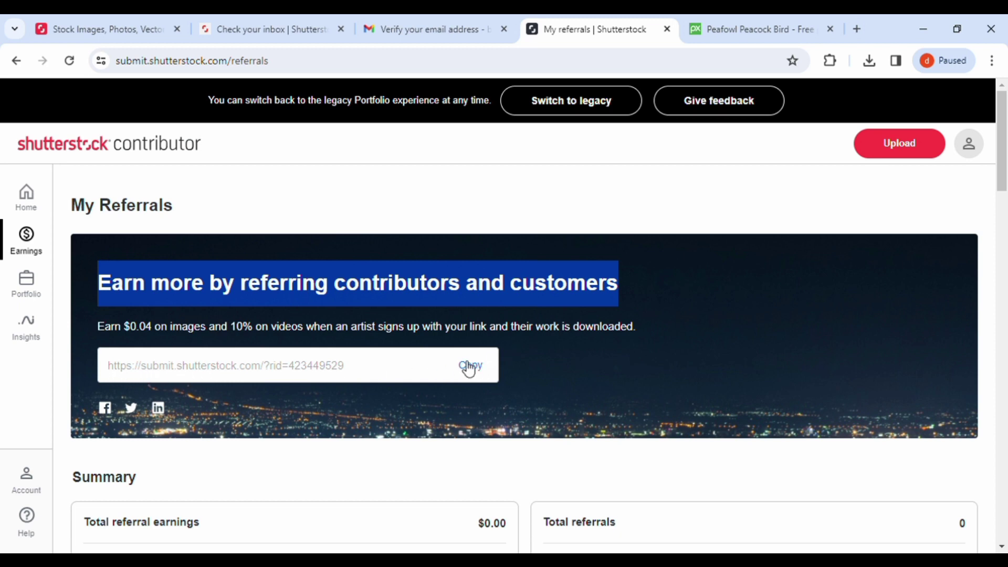
scroll(573, 379, "down", 3)
scroll(575, 378, "down", 2)
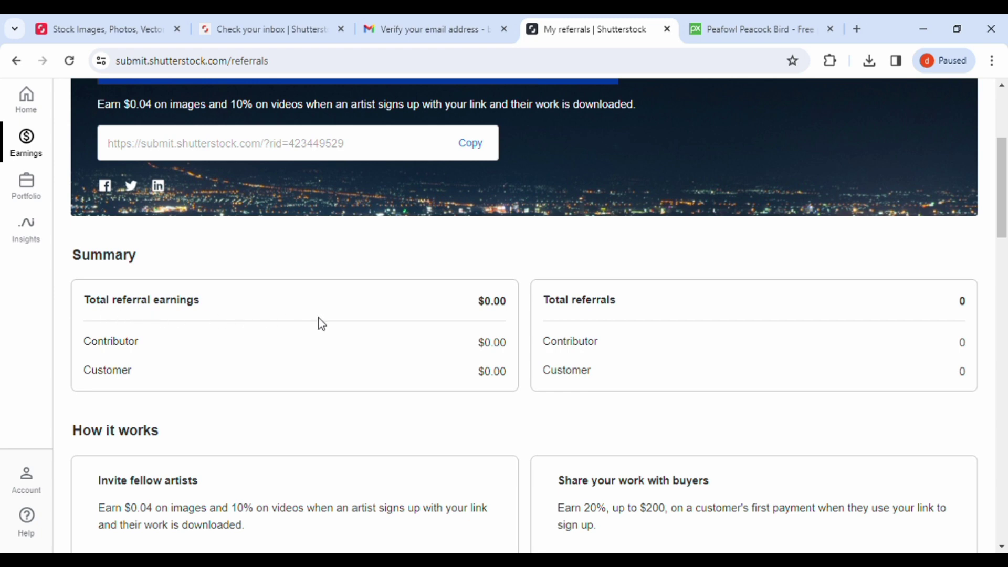
scroll(787, 367, "down", 3)
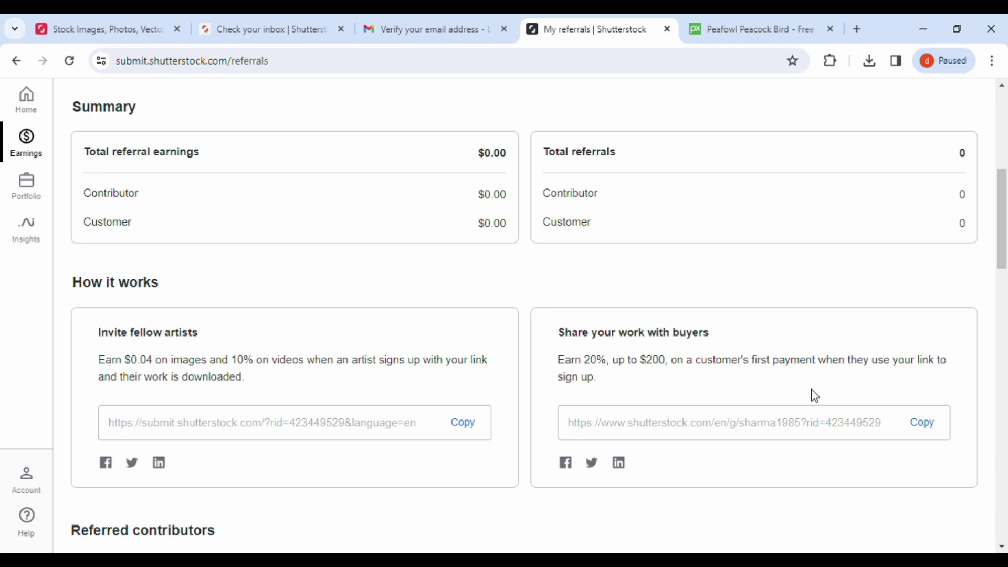
left_click(927, 423)
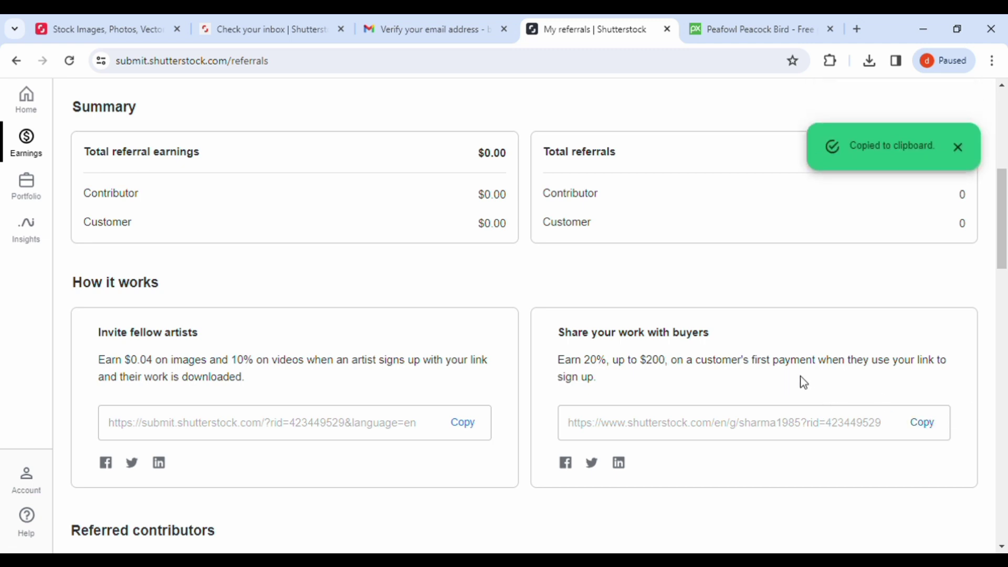
scroll(804, 383, "down", 15)
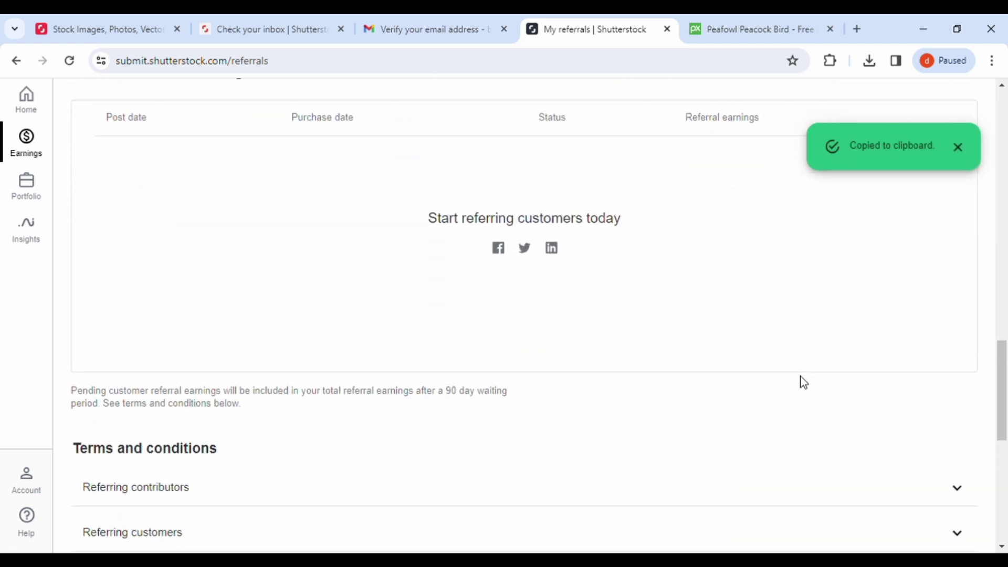
scroll(804, 383, "down", 2)
scroll(804, 383, "up", 15)
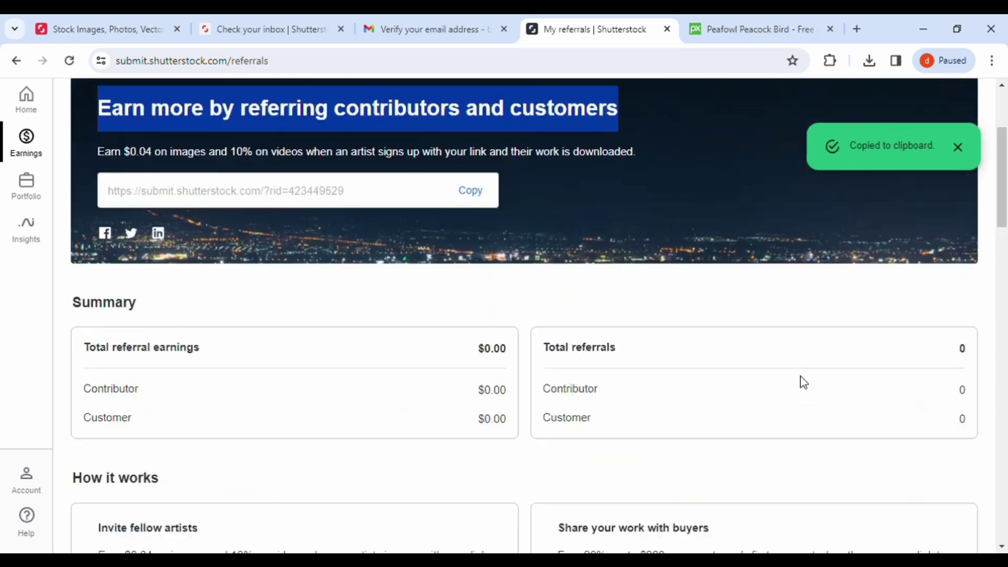
scroll(803, 382, "up", 3)
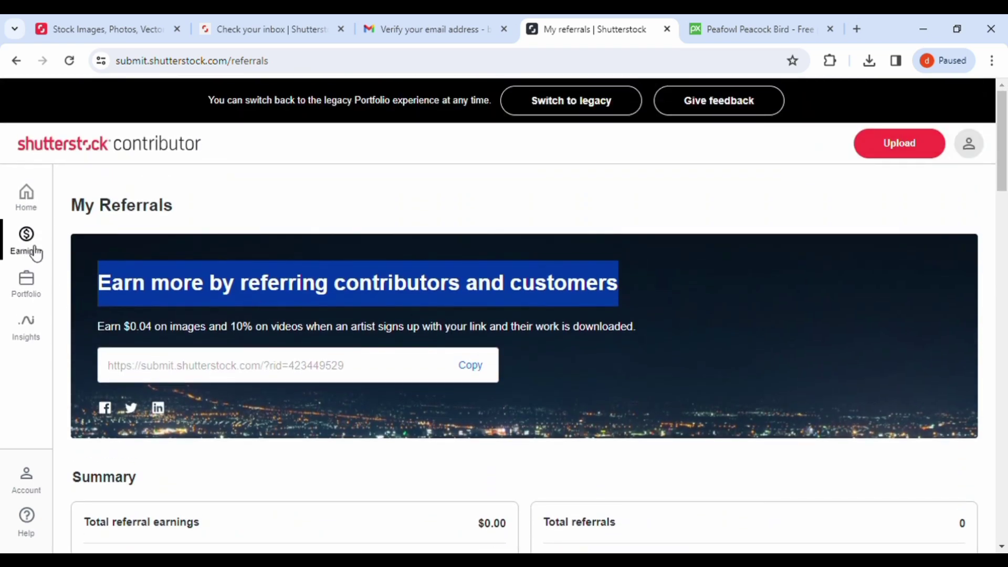
left_click(33, 248)
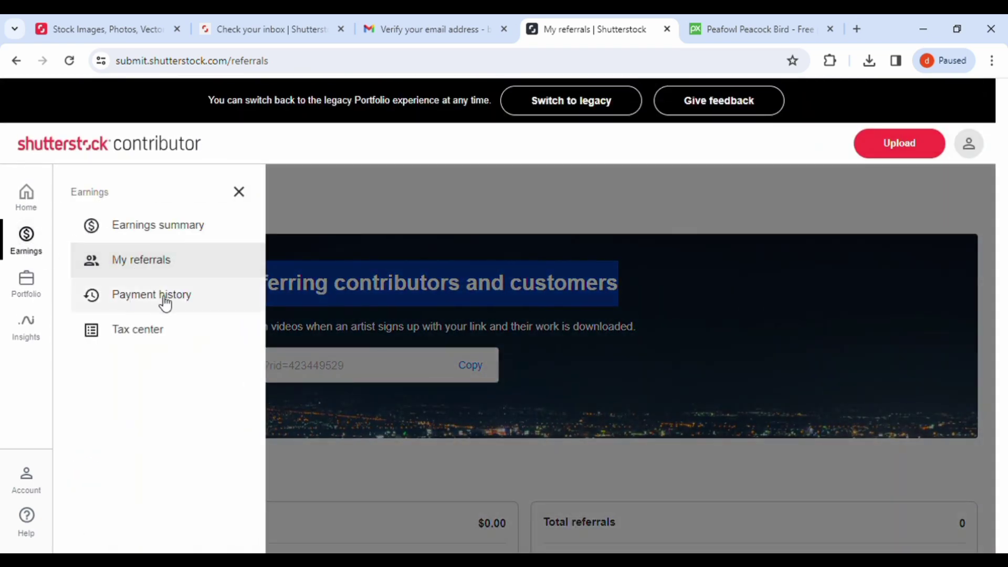
Step: Open Payment history and highlight the note about the $25.00 minimum payout
left_click(147, 300)
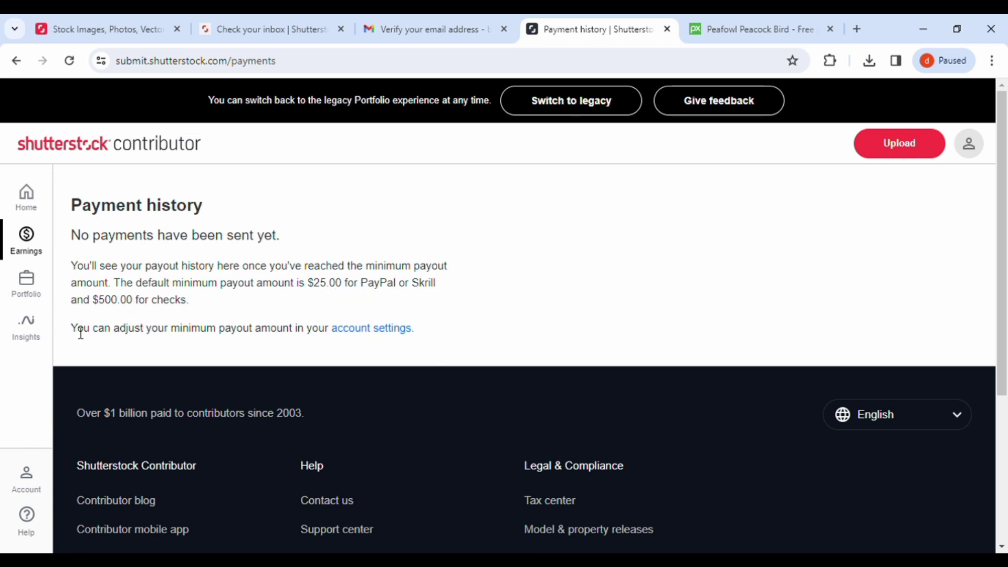
left_click_drag(72, 329, 338, 334)
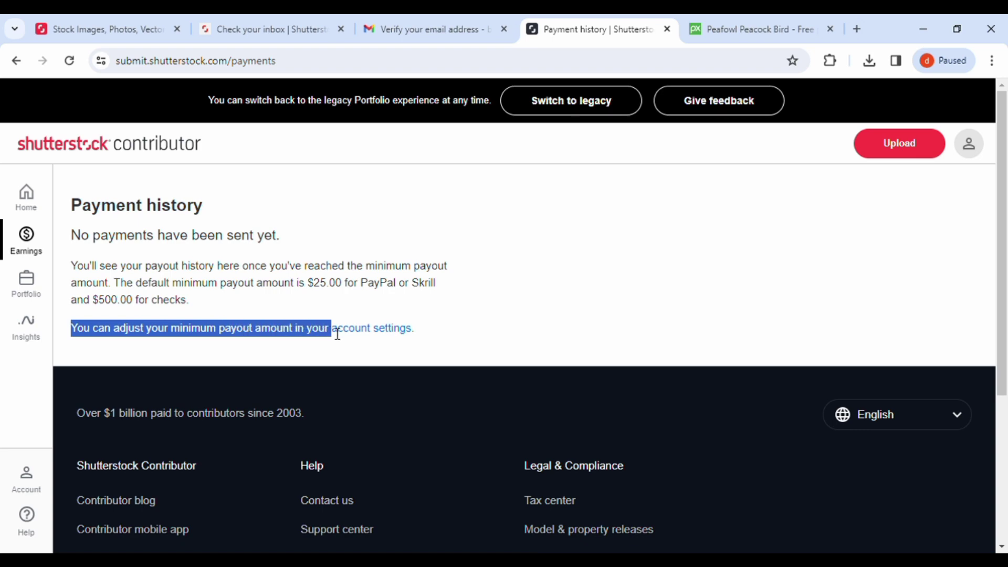
Step: Open Account settings and scroll down to the Payout method section
left_click(393, 331)
scroll(424, 325, "down", 3)
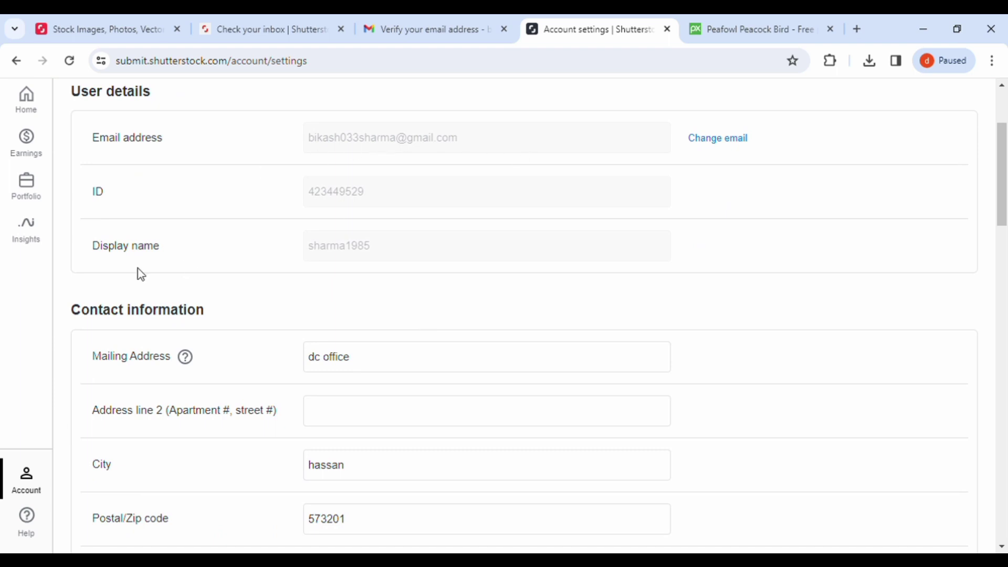
scroll(423, 310, "down", 5)
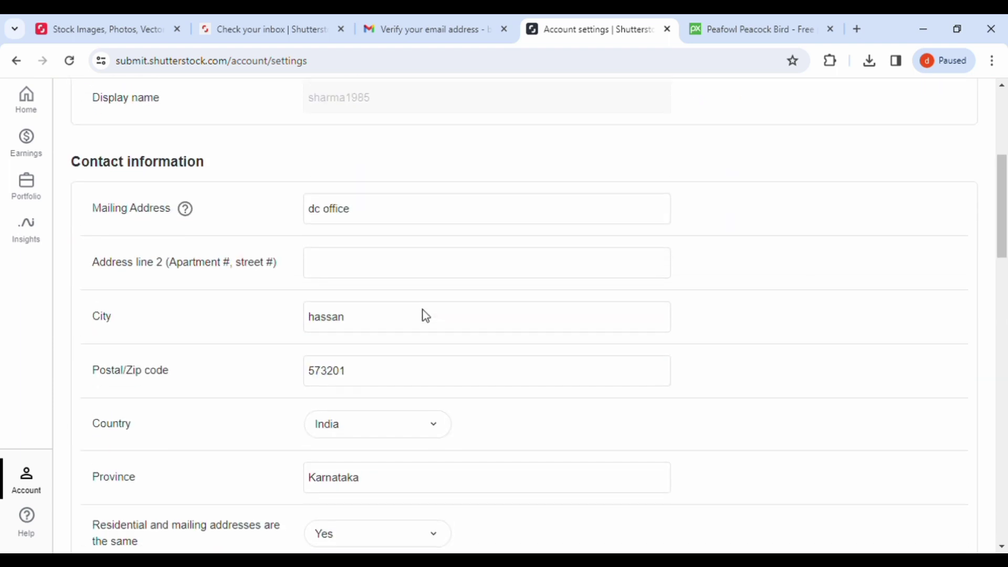
scroll(429, 316, "down", 3)
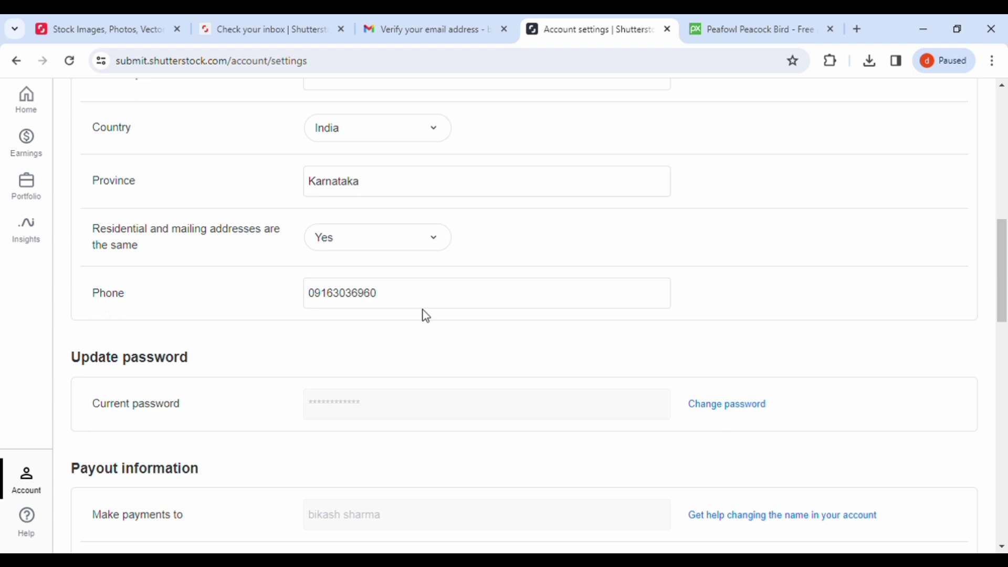
scroll(426, 316, "down", 3)
scroll(317, 333, "down", 3)
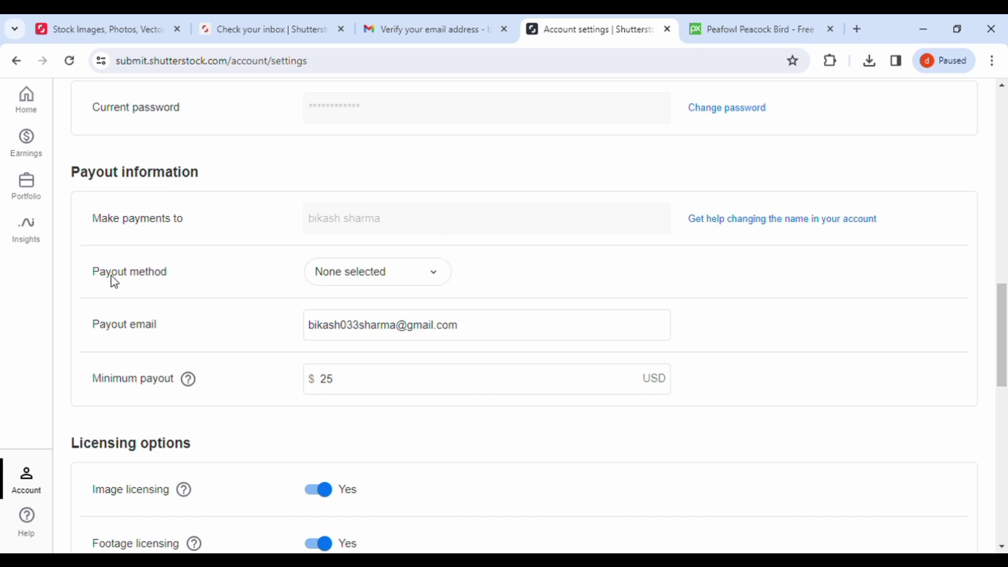
left_click_drag(90, 273, 203, 281)
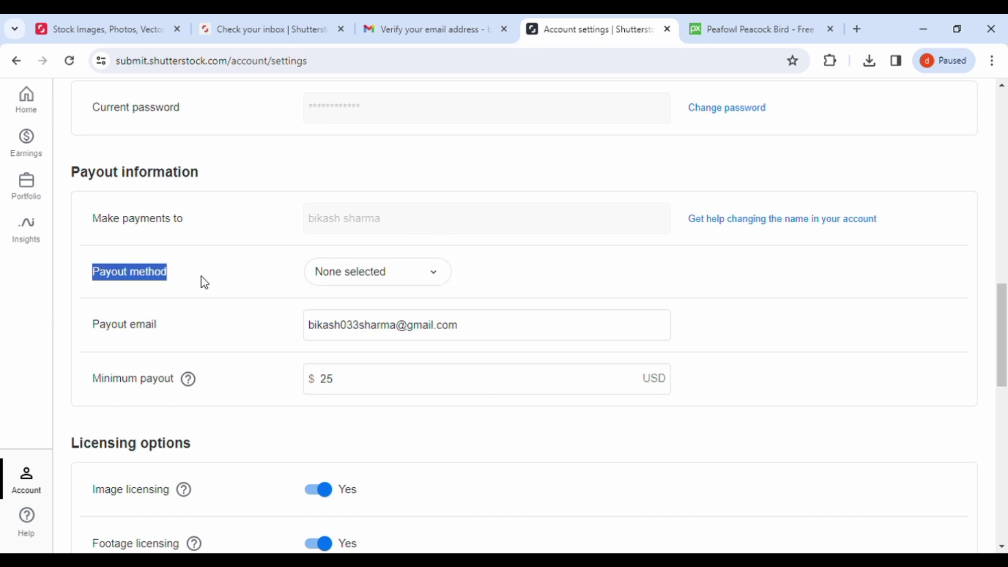
Step: Choose PayPal as the payout method, enter a new payout email, and save
left_click(442, 282)
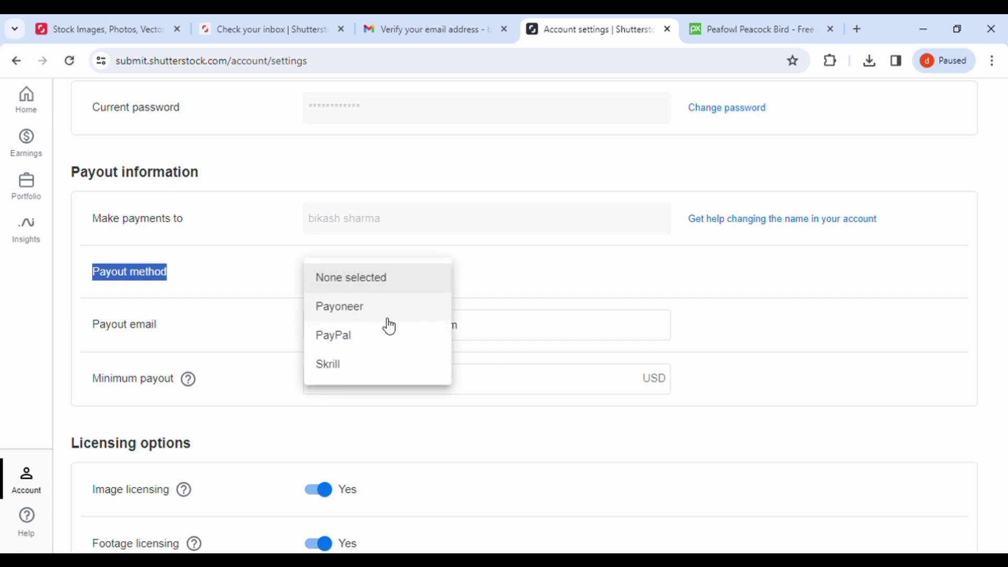
left_click(363, 345)
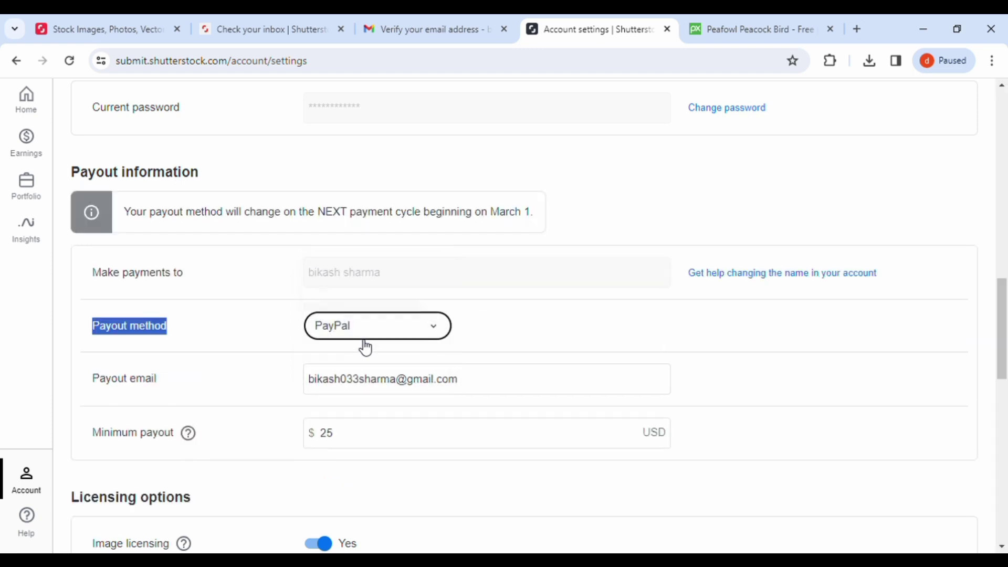
left_click(477, 386)
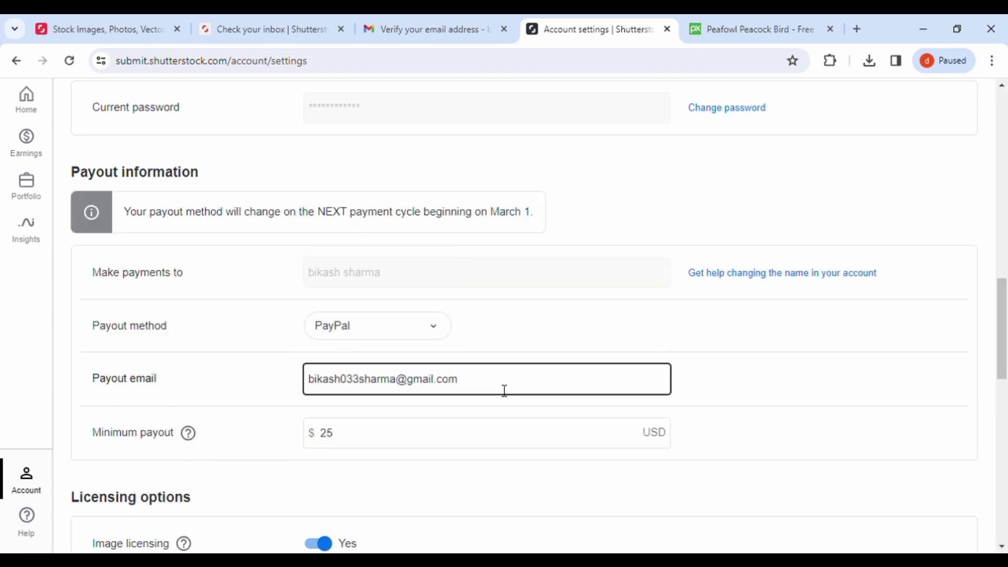
key("BackSpace")
key("BackSpace")
key("BackSpace")
key("BackSpace")
key("BackSpace")
key("BackSpace")
key("BackSpace")
key("BackSpace")
key("BackSpace")
key("BackSpace")
key("BackSpace")
key("BackSpace")
key("BackSpace")
key("BackSpace")
key("BackSpace")
key("BackSpace")
key("BackSpace")
key("BackSpace")
key("BackSpace")
key("BackSpace")
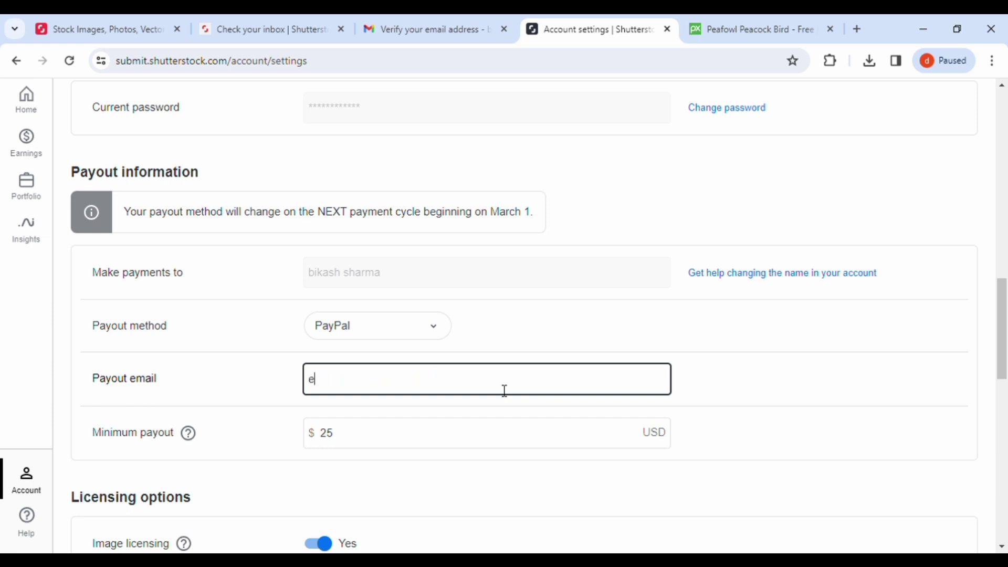
type("ehk")
key("ctrl+v")
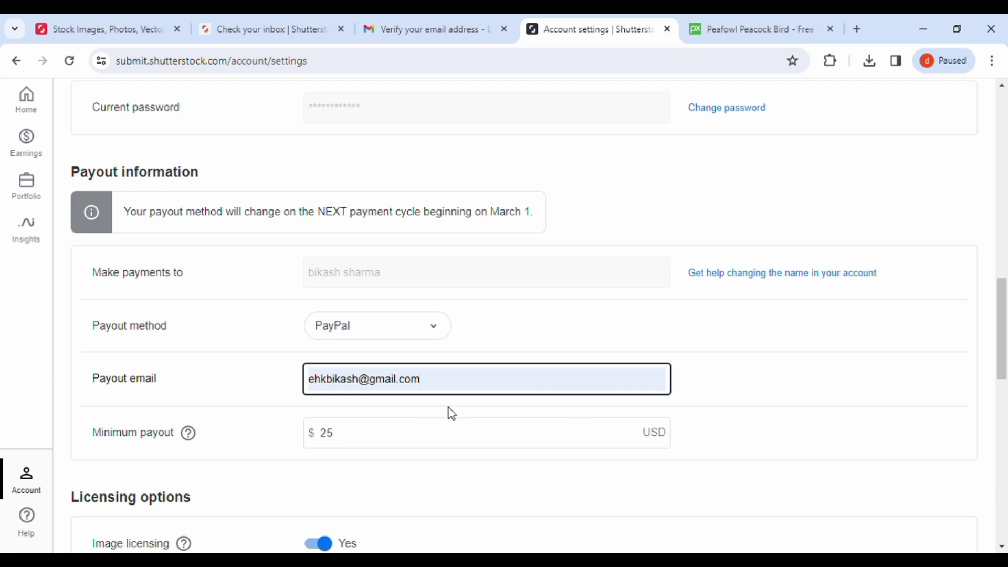
scroll(451, 413, "down", 3)
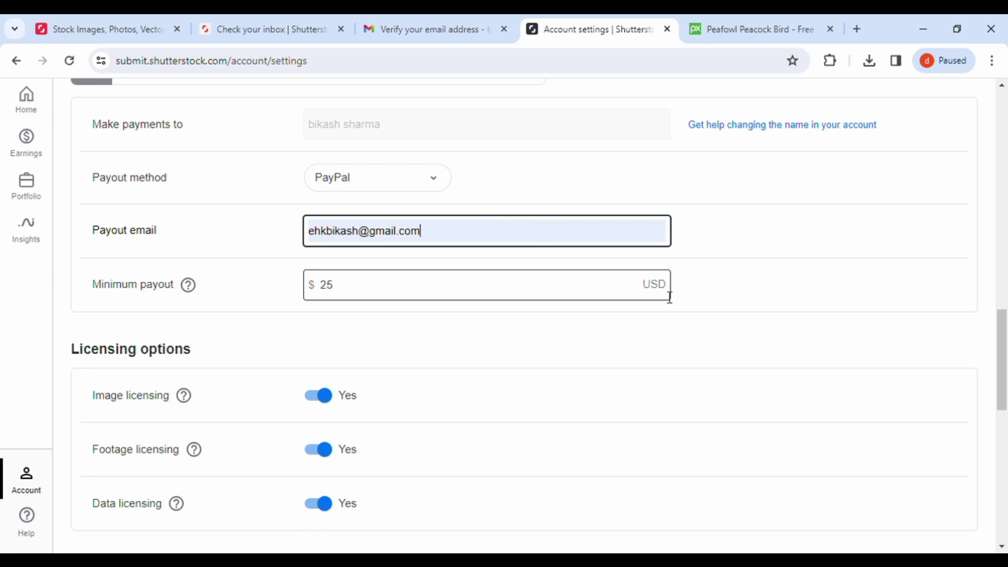
scroll(669, 297, "down", 7)
scroll(663, 294, "up", 4)
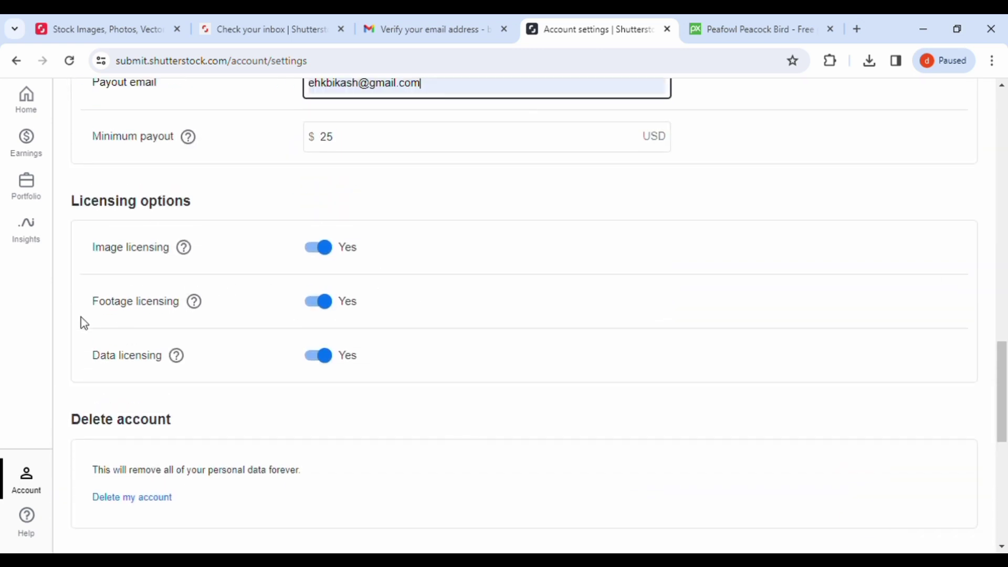
scroll(738, 452, "down", 3)
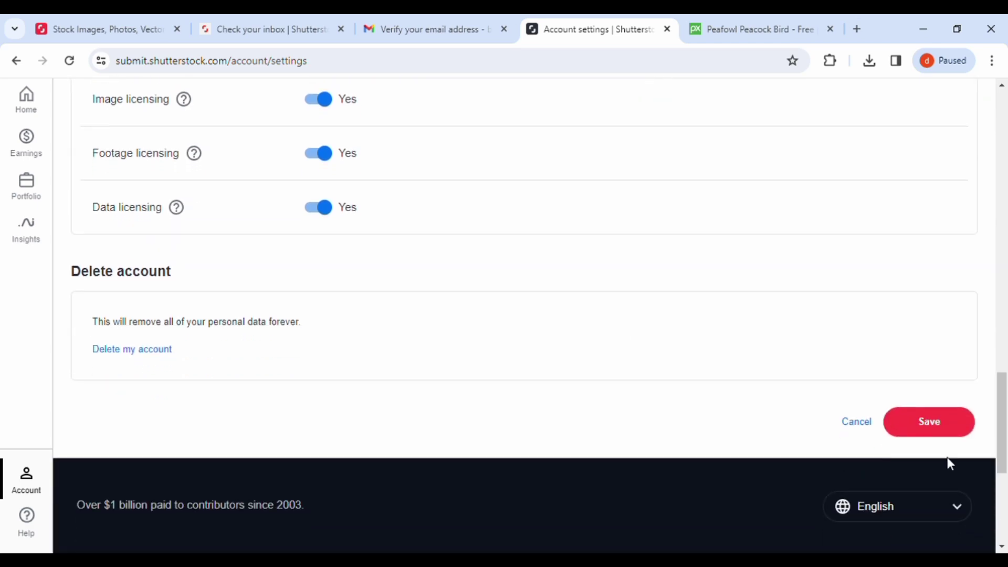
left_click(932, 419)
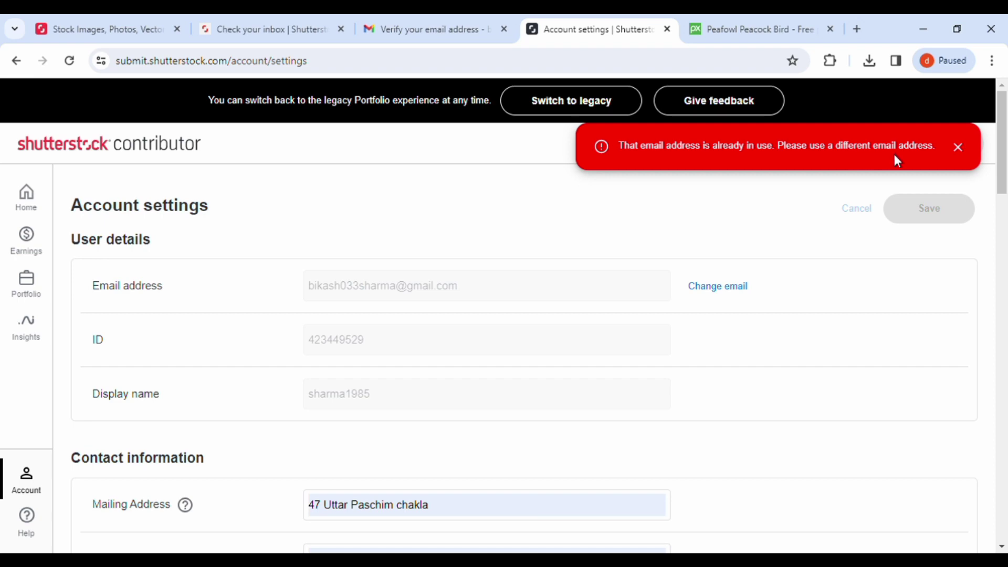
Step: Replace the payout email with a different email address, save, and dismiss the already-in-use error
scroll(804, 307, "down", 5)
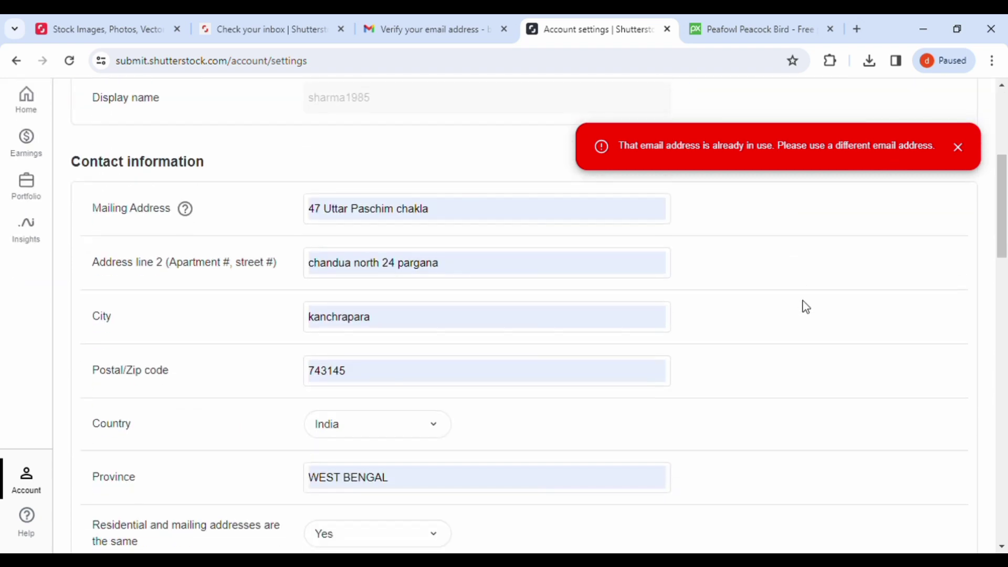
scroll(805, 307, "down", 12)
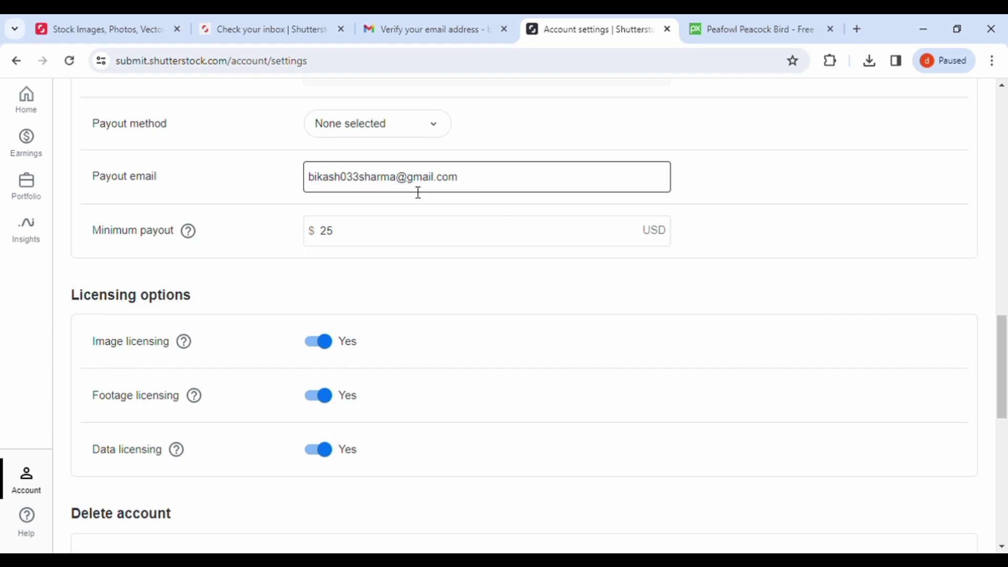
left_click(477, 183)
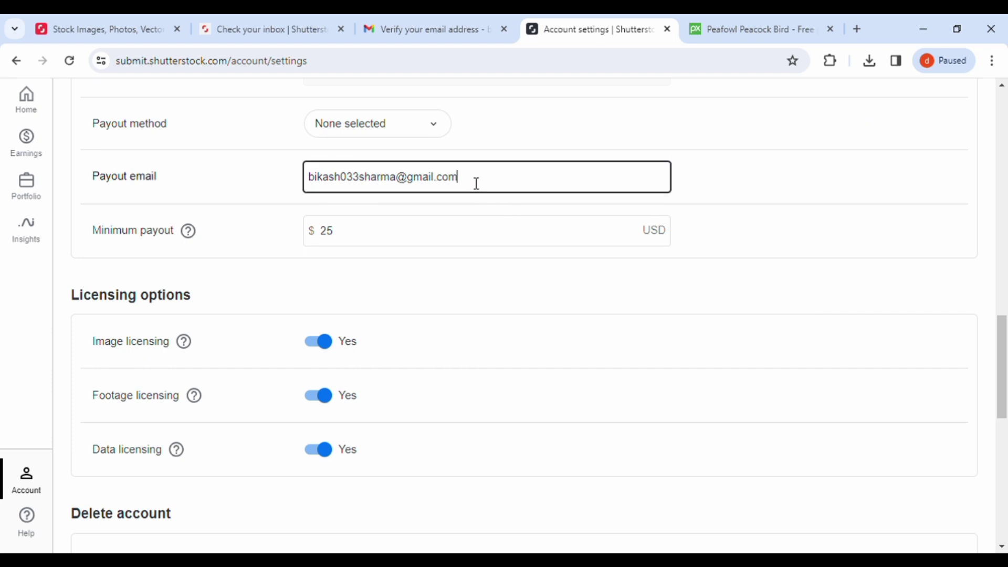
key("BackSpace")
key("BackSpace")
key("BackSpace")
key("BackSpace")
key("BackSpace")
key("BackSpace")
key("BackSpace")
key("BackSpace")
key("BackSpace")
key("BackSpace")
key("BackSpace")
key("BackSpace")
key("BackSpace")
key("BackSpace")
key("BackSpace")
key("BackSpace")
key("BackSpace")
key("BackSpace")
key("BackSpace")
key("BackSpace")
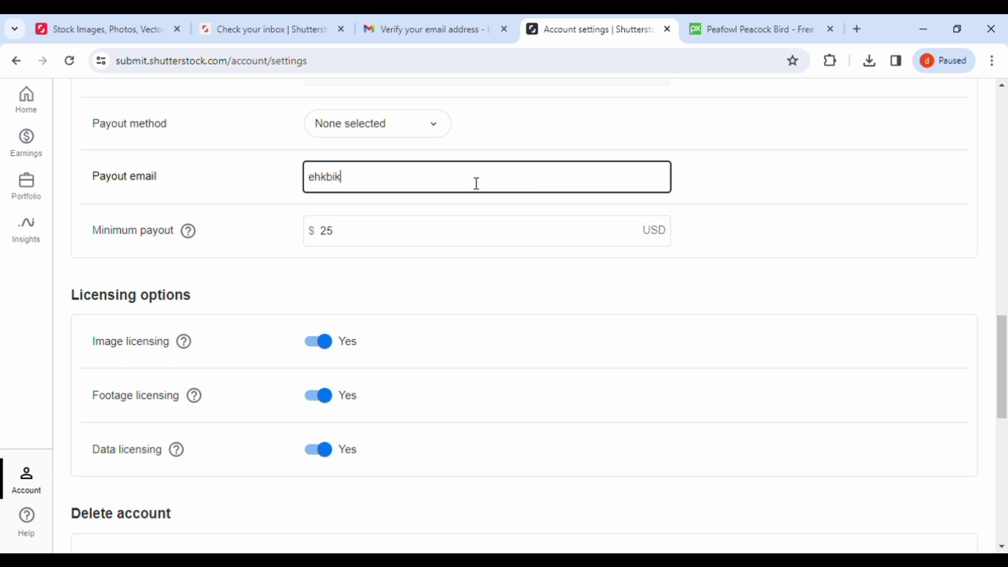
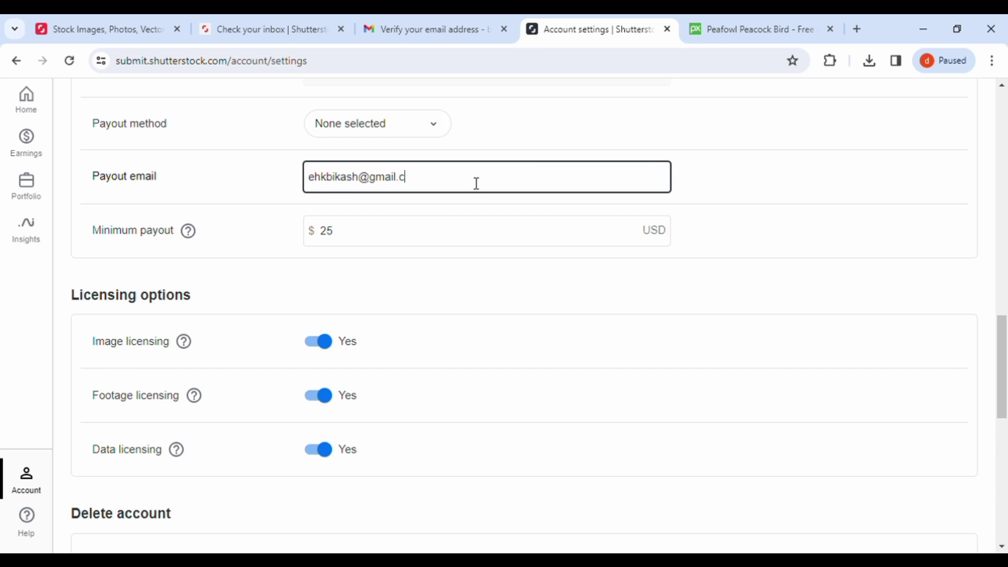
left_click(808, 232)
scroll(807, 234, "down", 6)
left_click(927, 292)
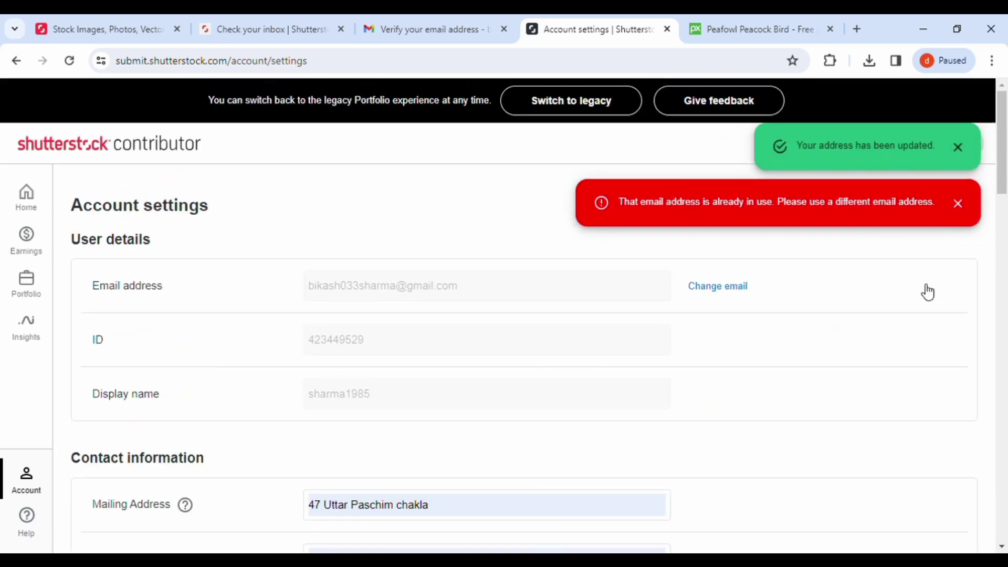
left_click(957, 204)
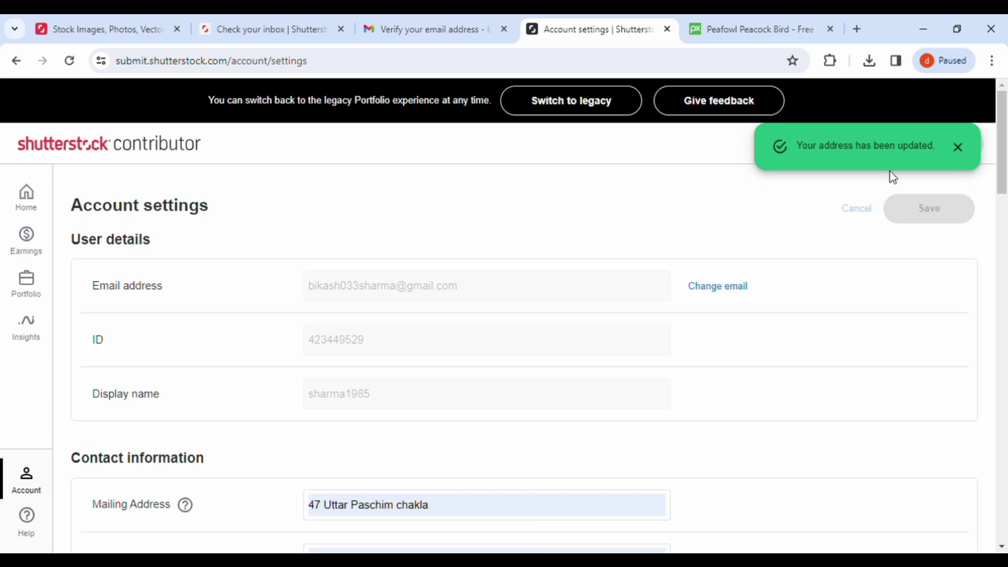
Step: Set the payout method to PayPal, save again, and dismiss the resulting notifications
scroll(823, 218, "down", 12)
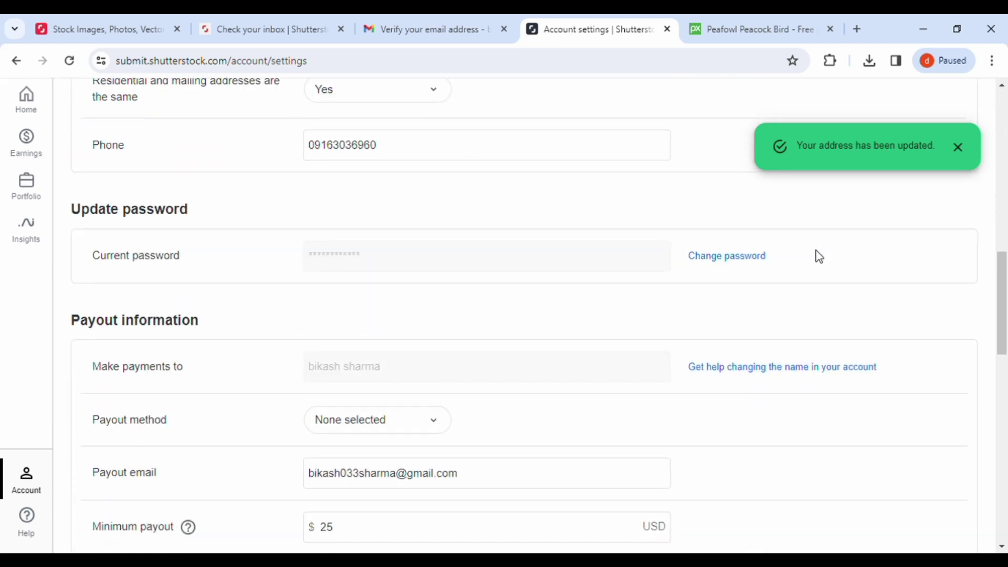
scroll(820, 256, "down", 5)
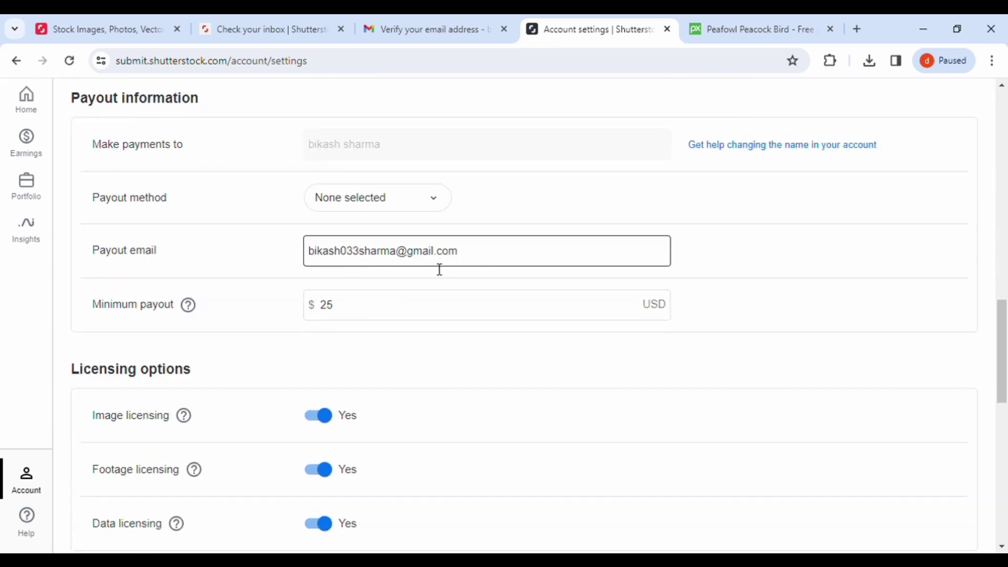
left_click(444, 208)
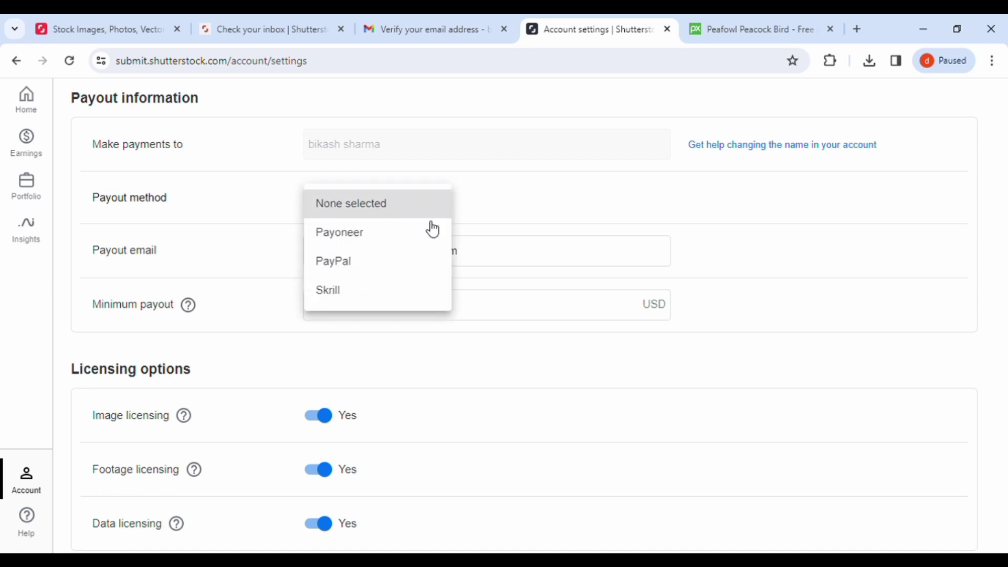
left_click(402, 260)
scroll(744, 298, "down", 5)
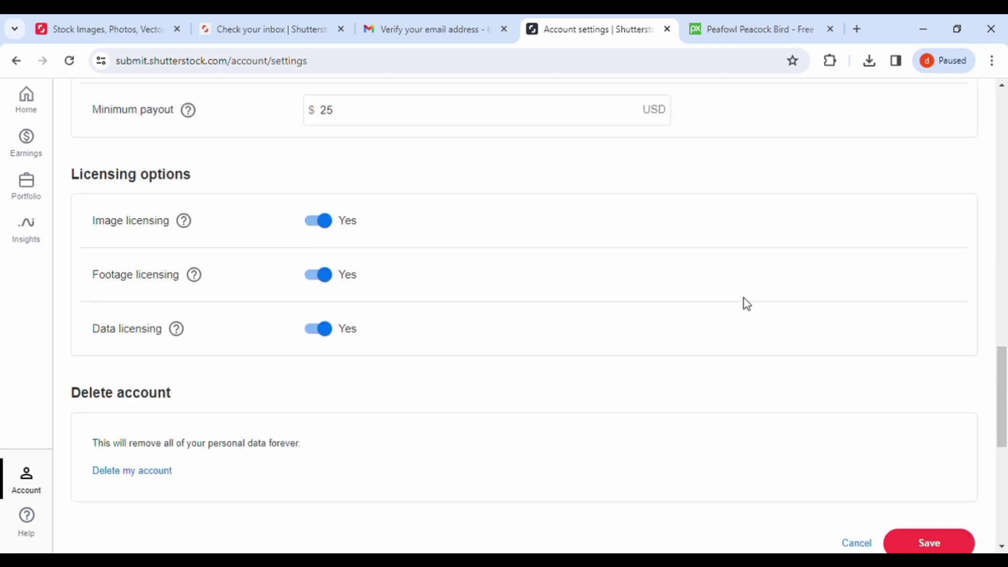
left_click(932, 496)
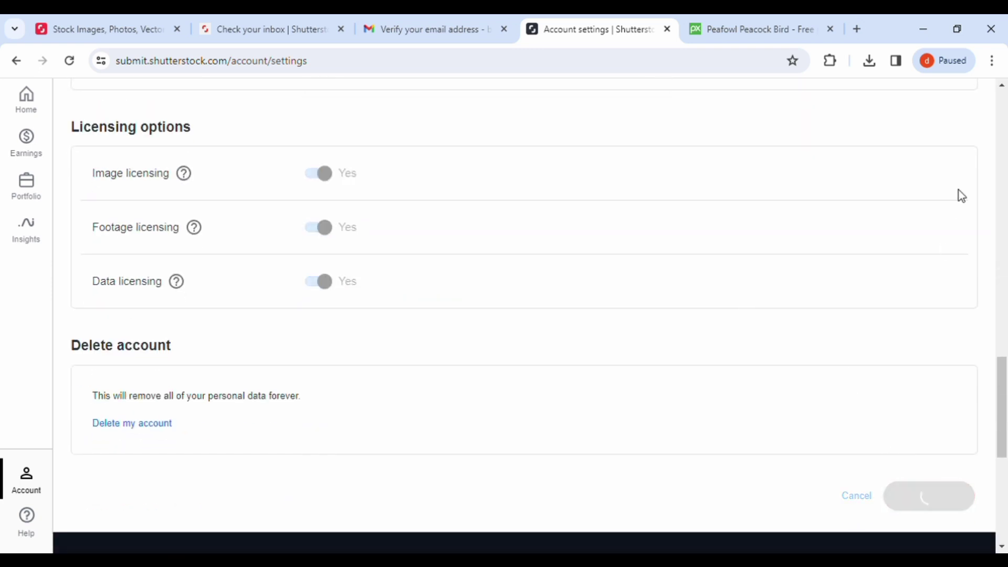
left_click(958, 203)
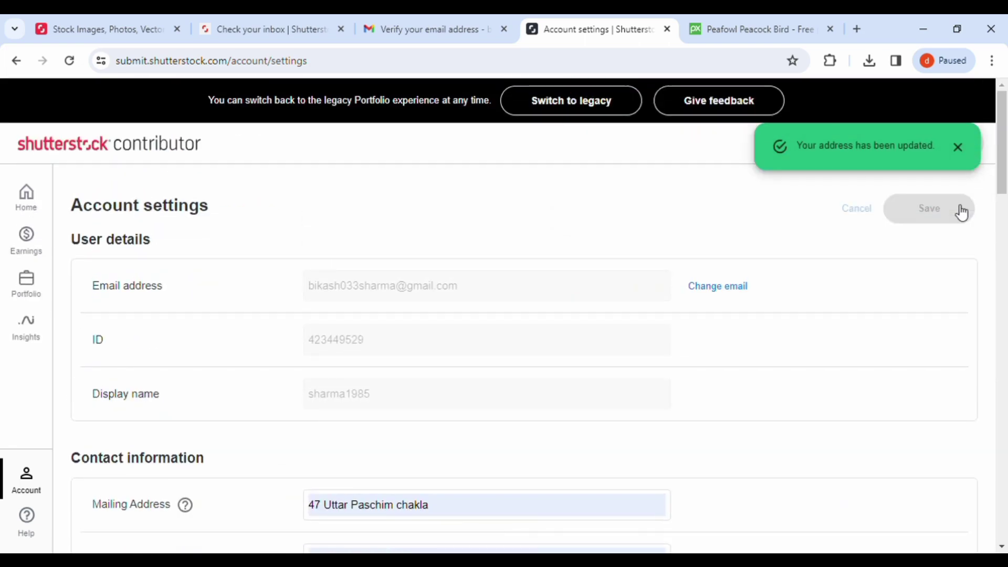
left_click(963, 148)
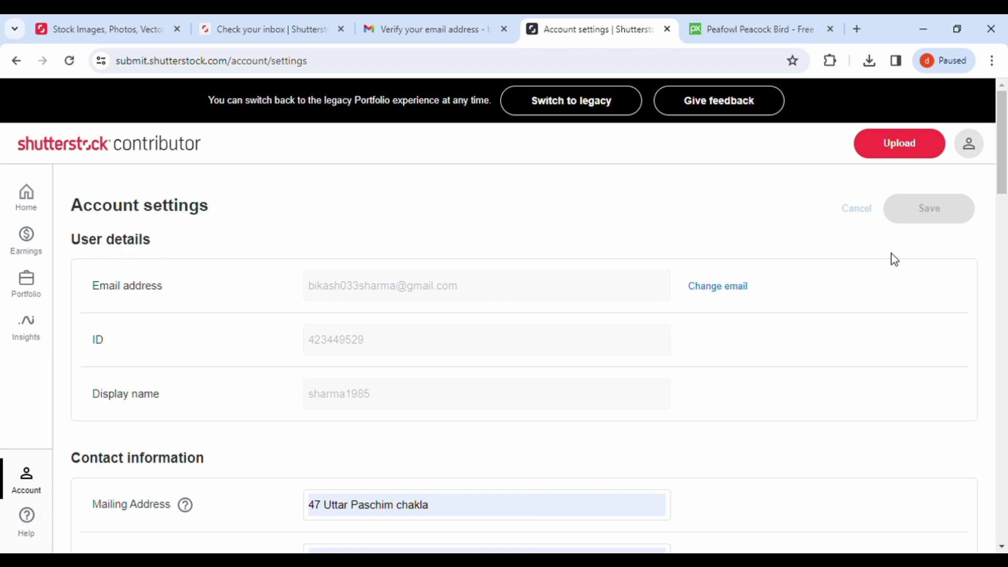
scroll(895, 260, "down", 3)
scroll(895, 260, "up", 2)
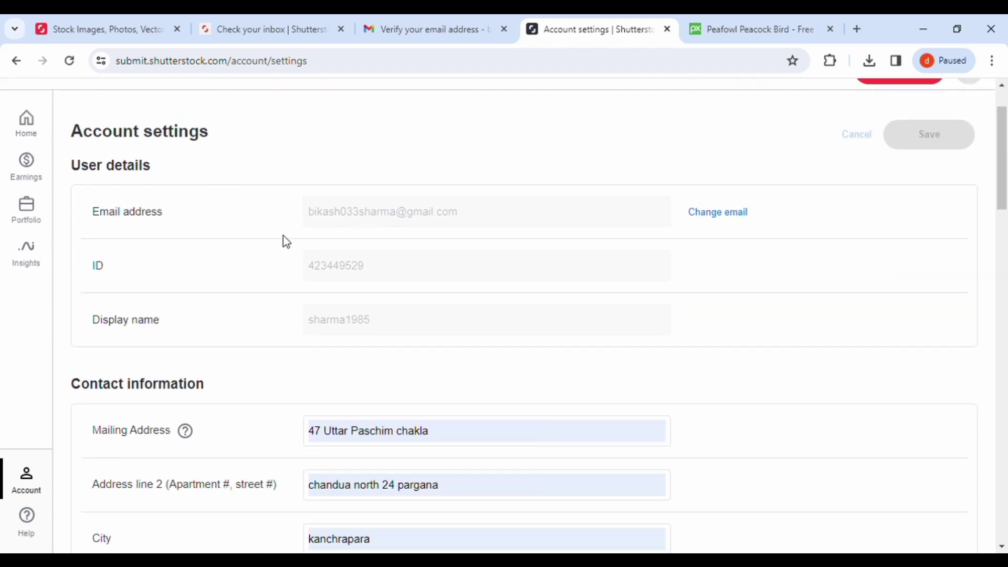
scroll(448, 241, "down", 6)
left_click(455, 246)
scroll(455, 247, "up", 7)
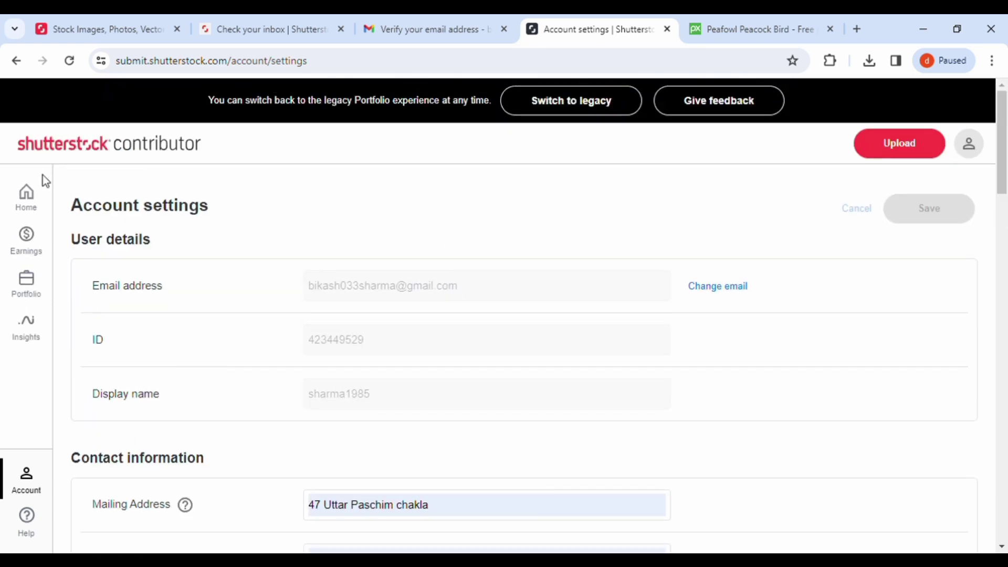
Step: Go to the dashboard, then open Top performers from the Insights menu
left_click(29, 203)
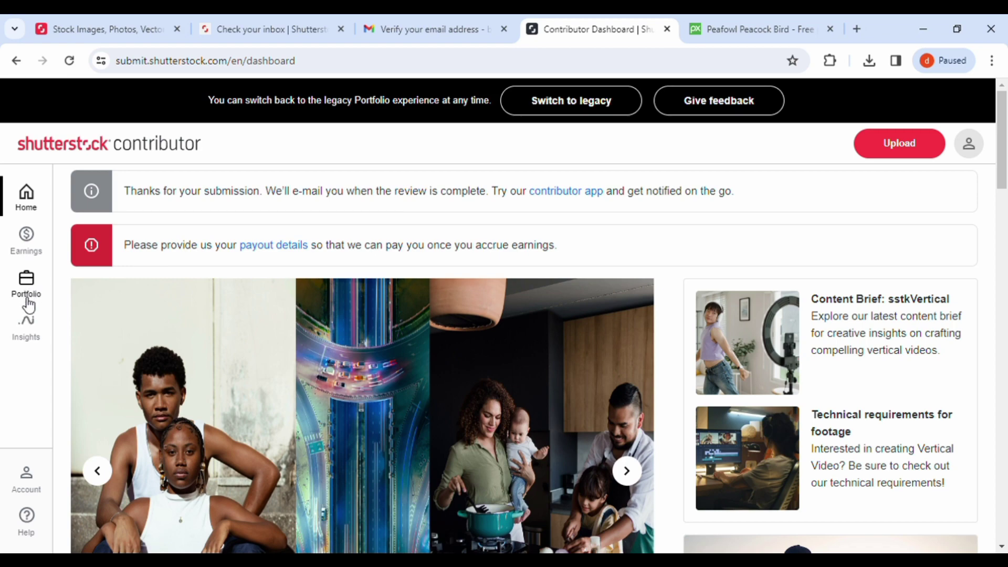
left_click(29, 294)
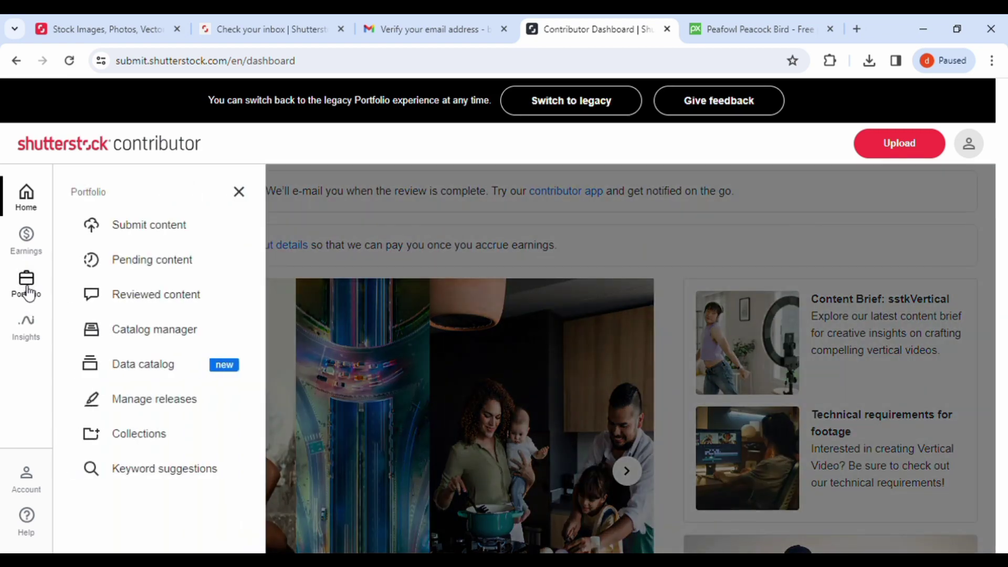
left_click(29, 294)
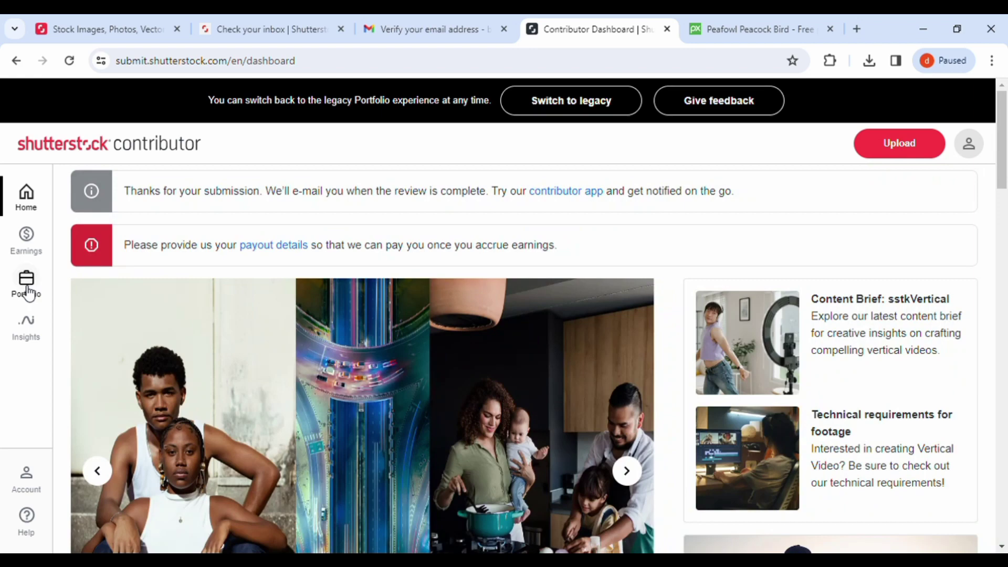
left_click(29, 330)
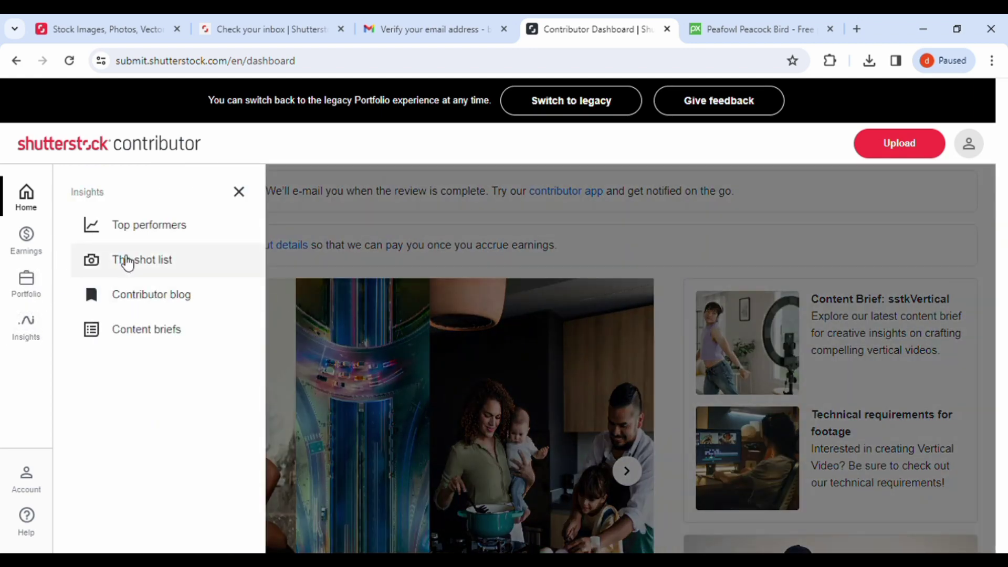
left_click(159, 224)
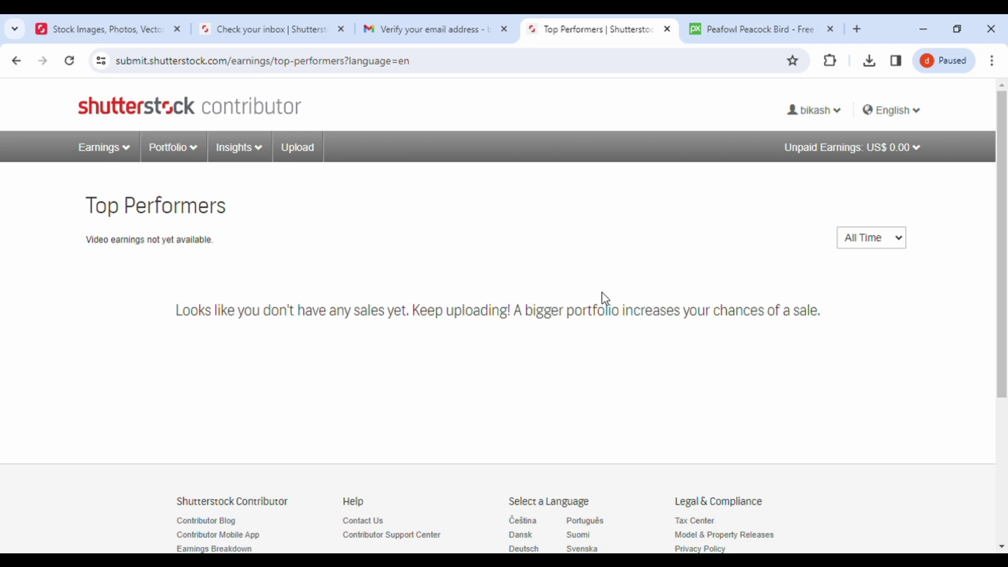
mouse_move(843, 114)
mouse_move(909, 157)
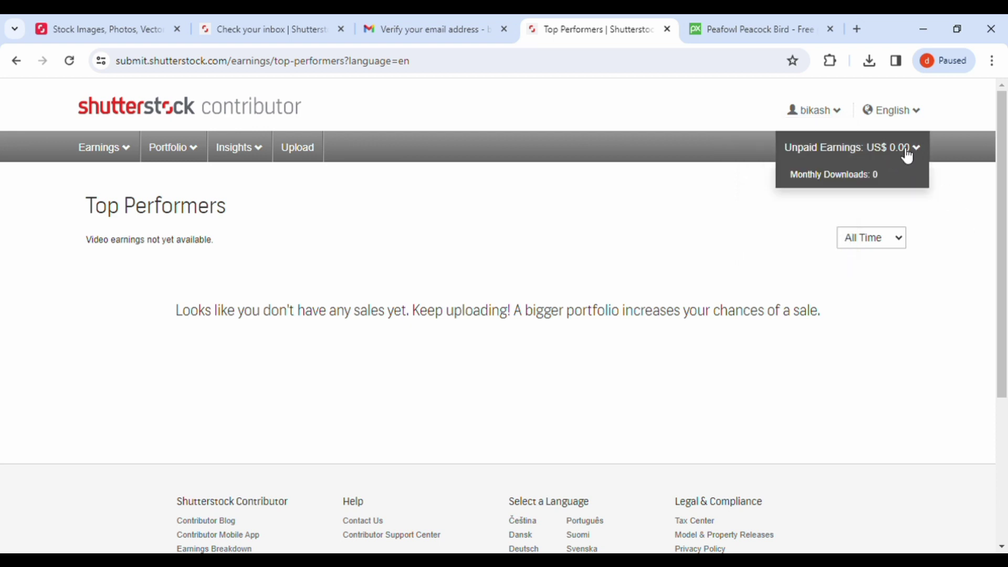